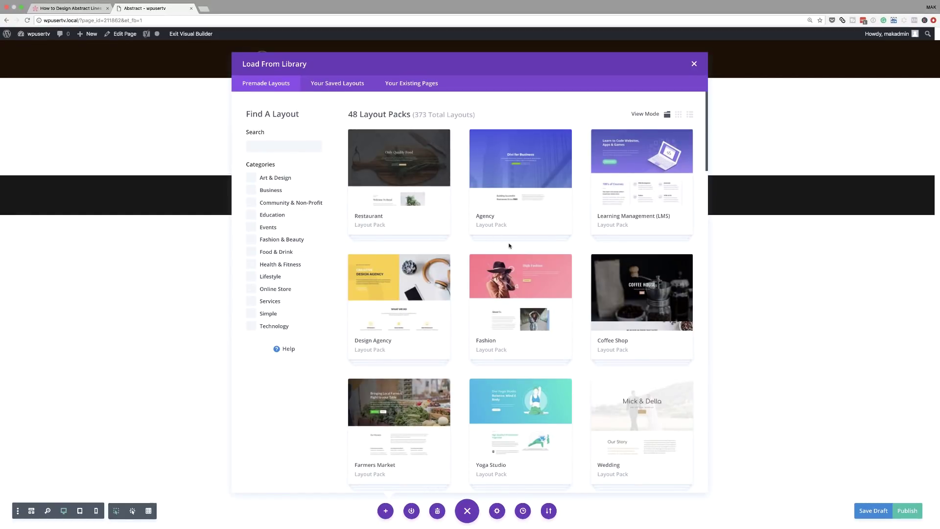
# Load the About page layout from the Cryptocurrency layout pack onto the page and publish it.
pyautogui.scroll(-5, 511, 250)
pyautogui.scroll(-5, 512, 262)
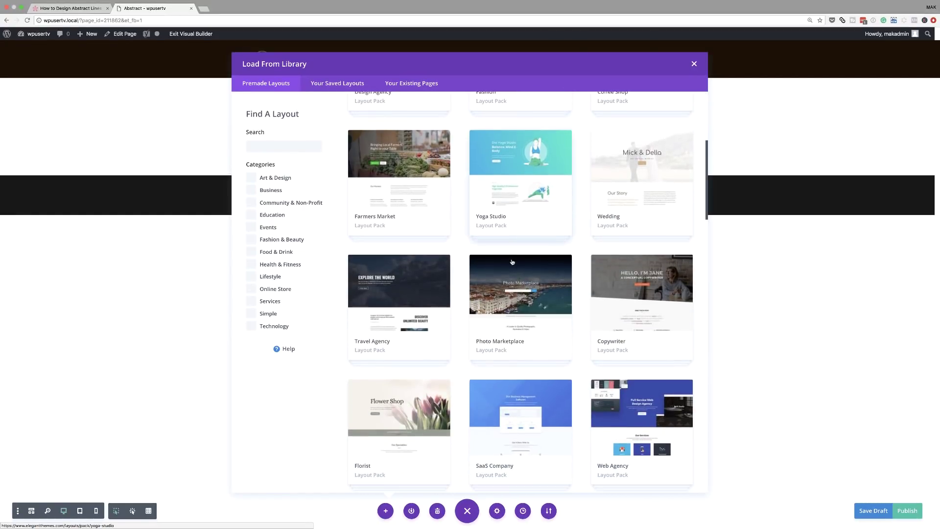
pyautogui.scroll(-5, 512, 262)
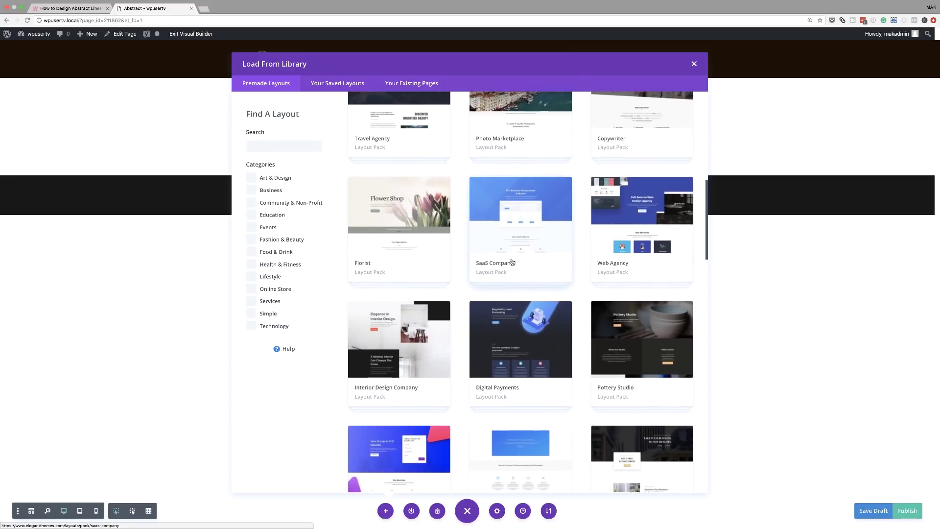
pyautogui.scroll(-5, 512, 262)
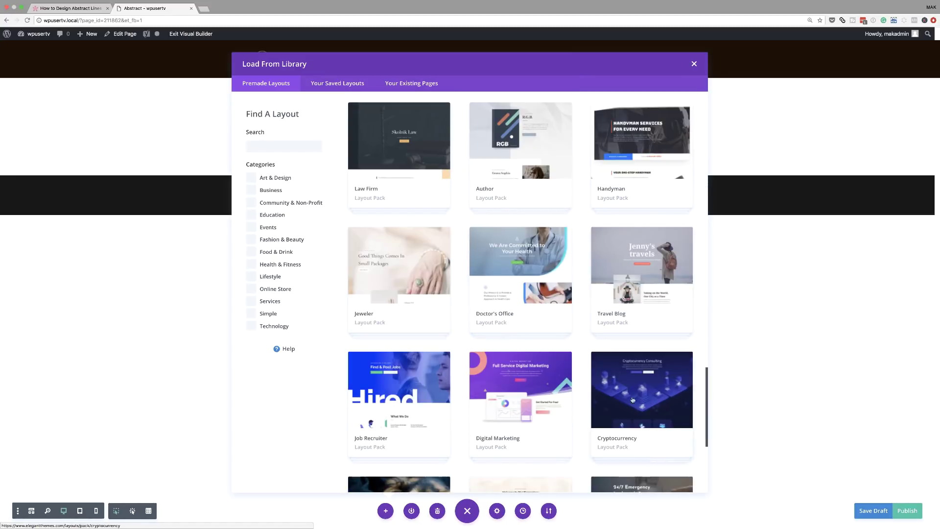
pyautogui.click(632, 400)
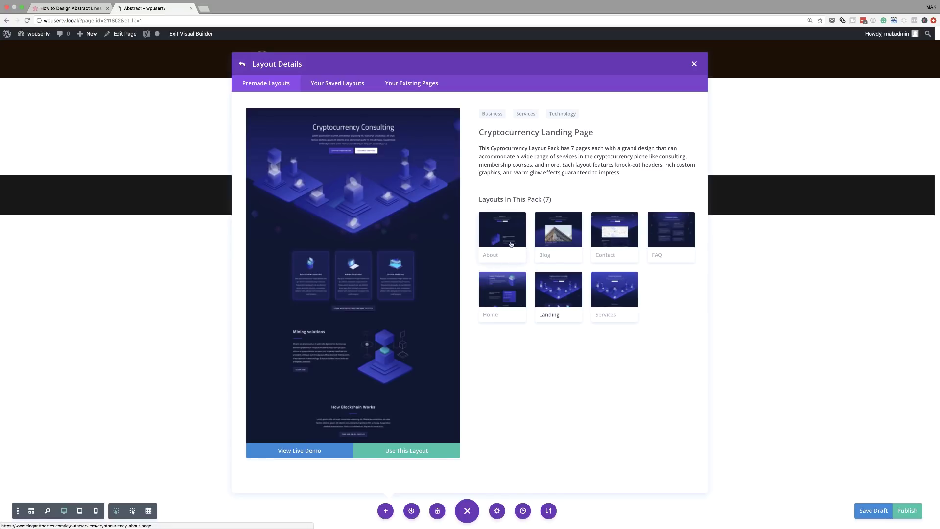
pyautogui.click(509, 241)
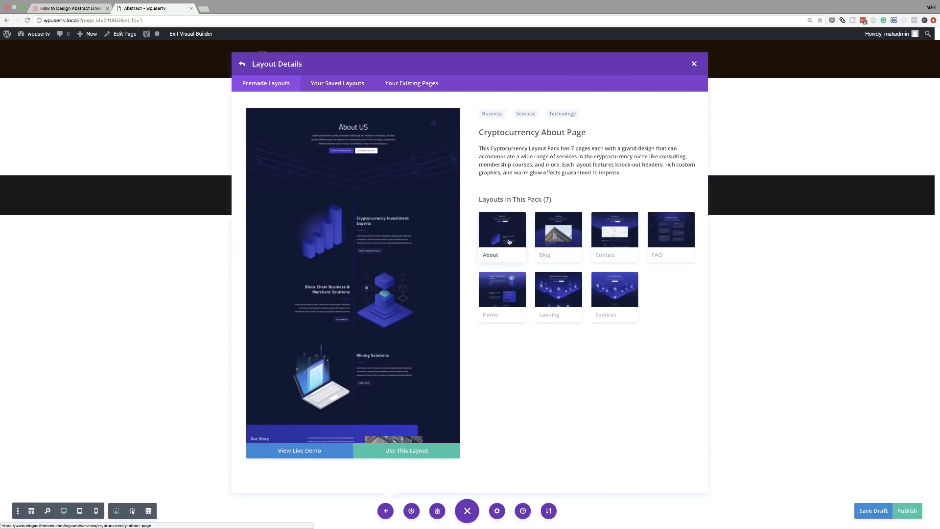
pyautogui.click(425, 454)
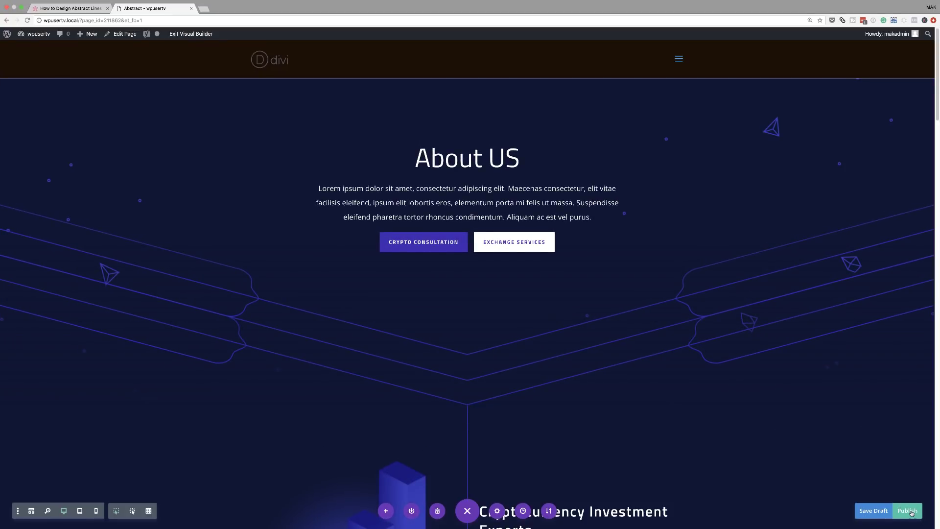
pyautogui.click(908, 511)
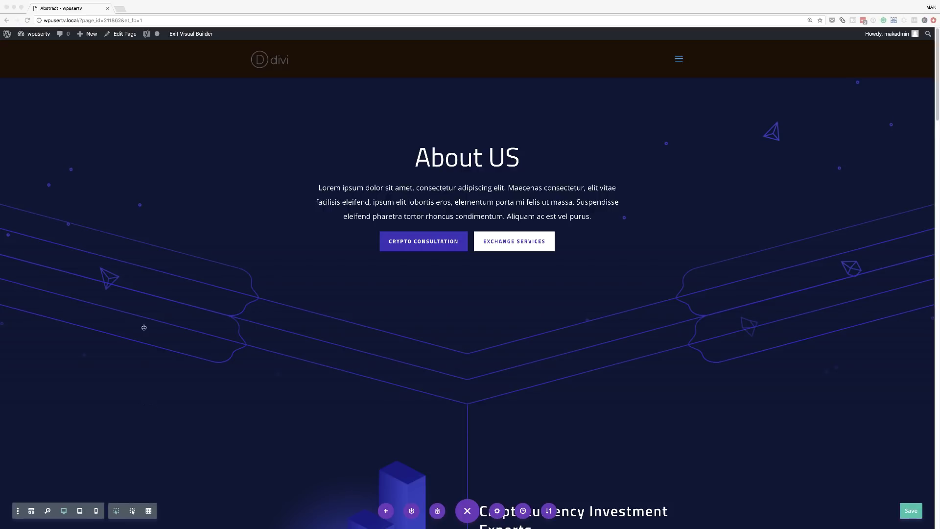
# Set the width of the section below the About US header to 90%.
pyautogui.click(166, 213)
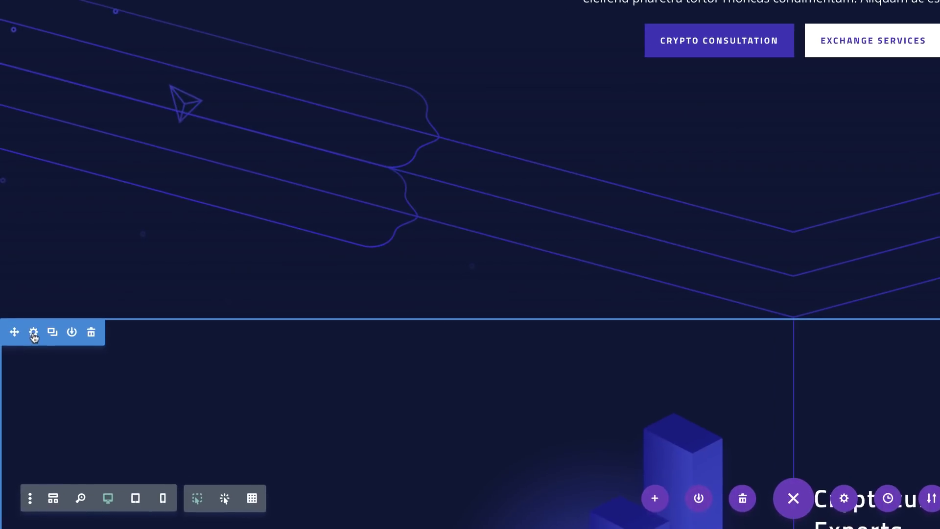
pyautogui.click(33, 333)
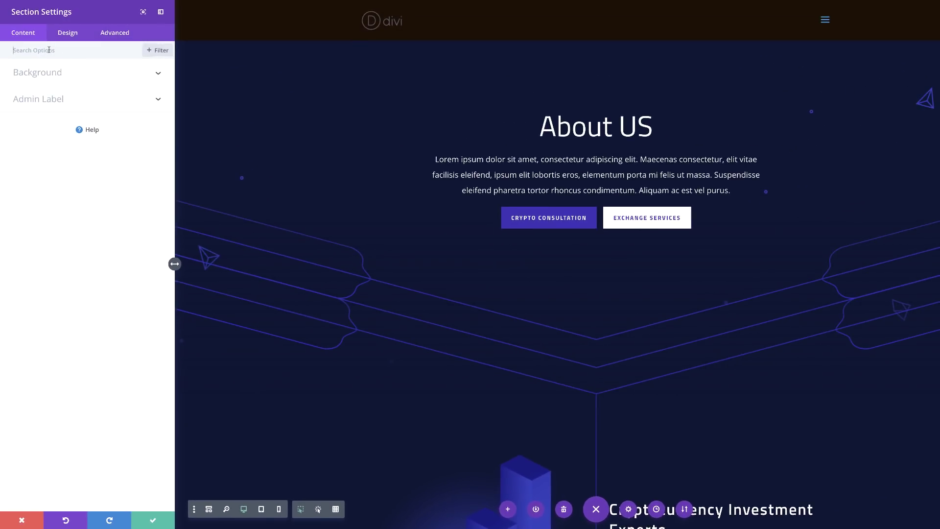
pyautogui.click(74, 50)
pyautogui.write('Wid')
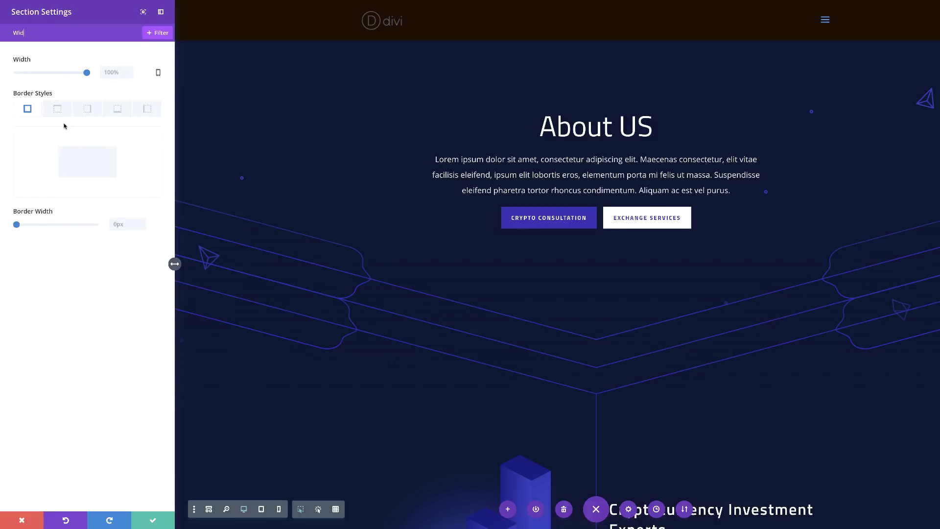
pyautogui.click(106, 72)
pyautogui.write('90%')
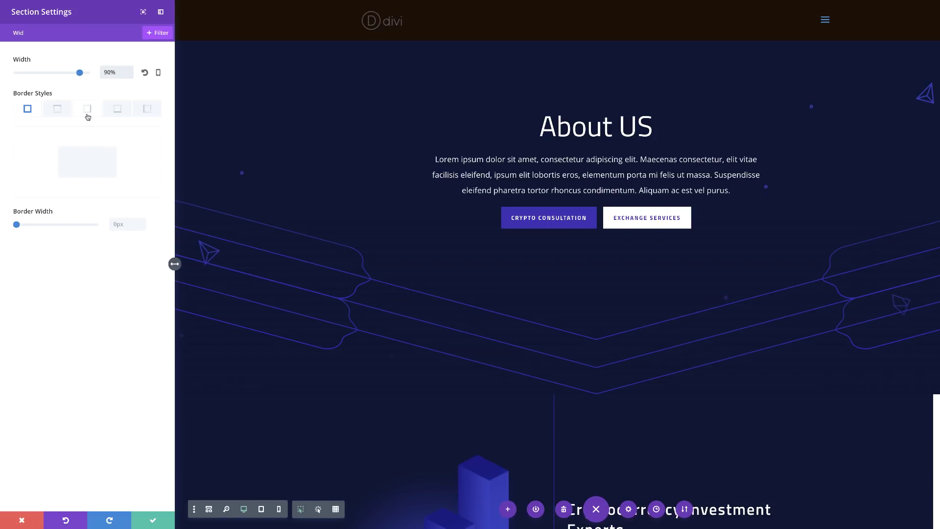
# Set the section's right and left border widths to 4px each.
pyautogui.click(147, 109)
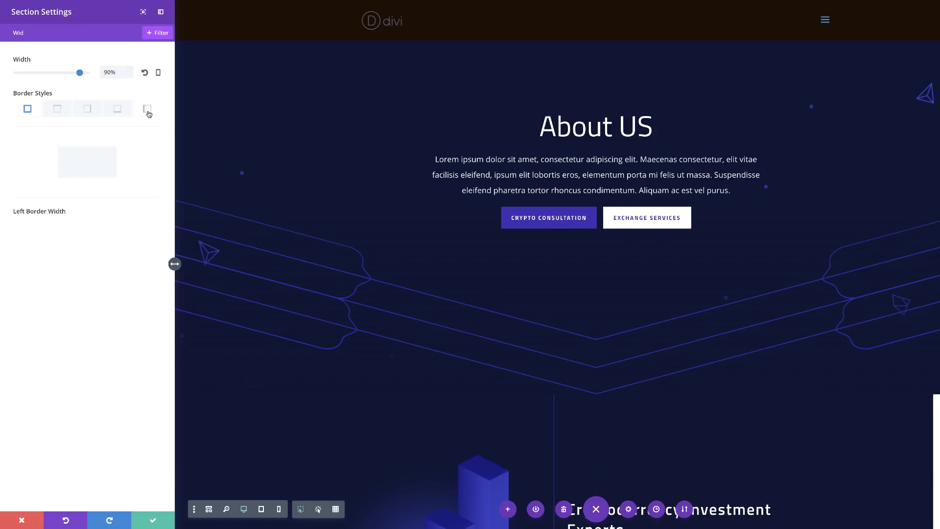
pyautogui.click(88, 110)
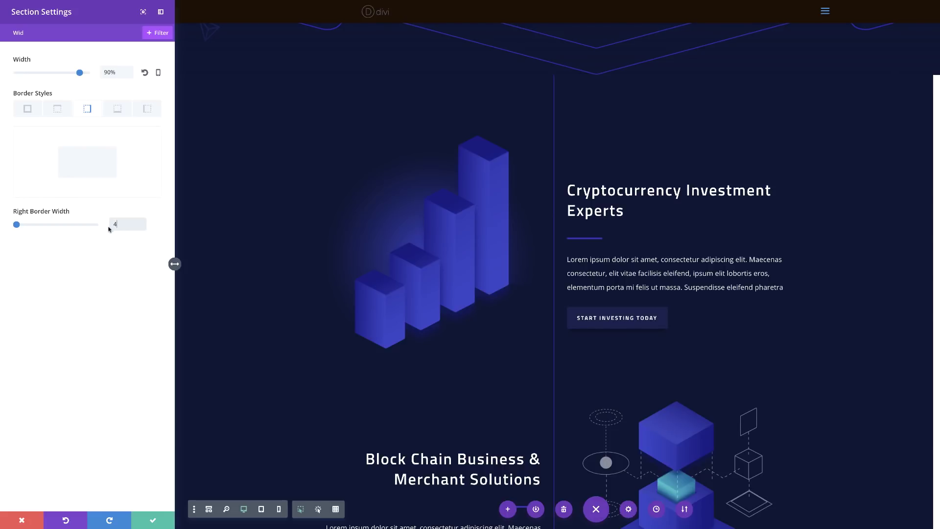
pyautogui.click(148, 109)
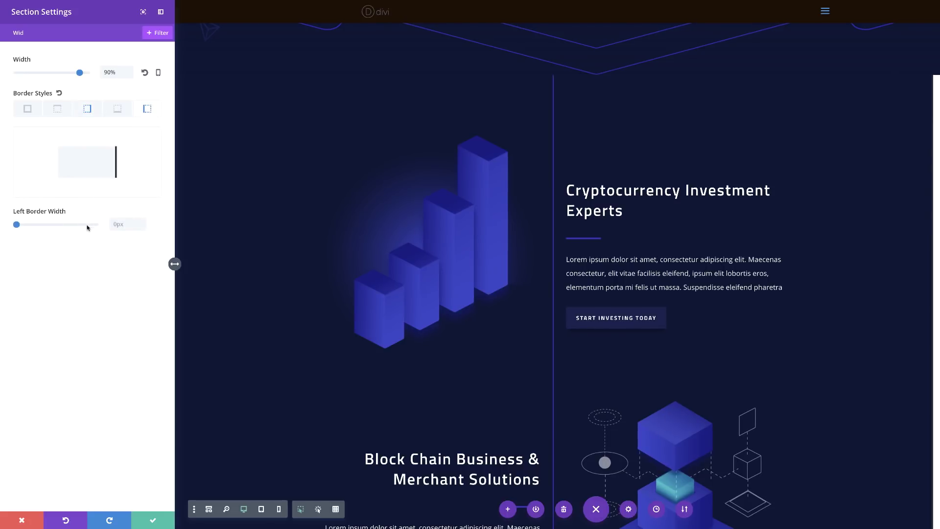
pyautogui.click(118, 225)
pyautogui.write('4')
# Set the section's right border color to #332faf.
pyautogui.scroll(-3, 417, 206)
pyautogui.scroll(2, 417, 206)
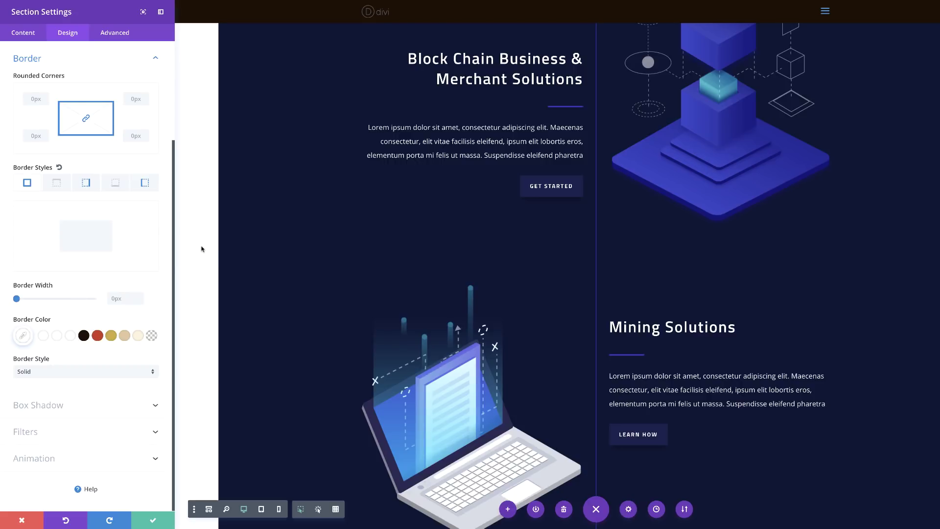
pyautogui.click(91, 189)
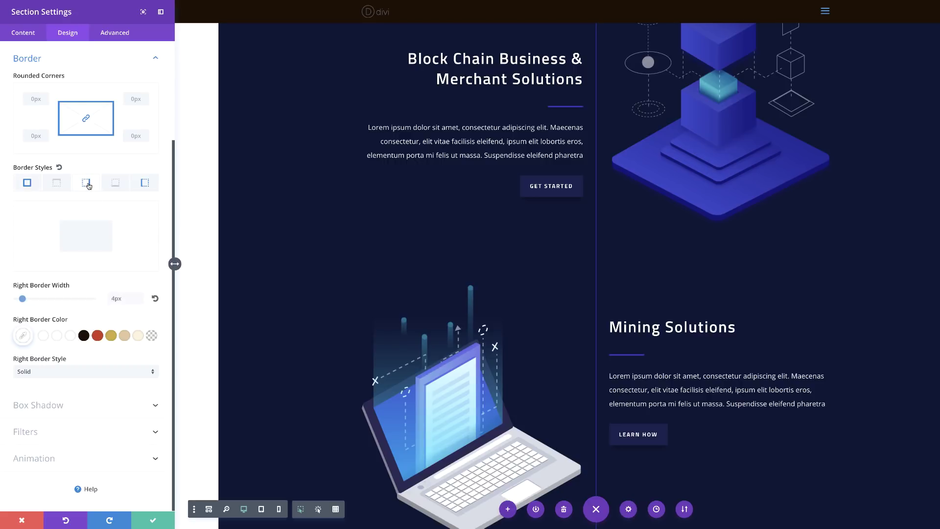
pyautogui.click(25, 337)
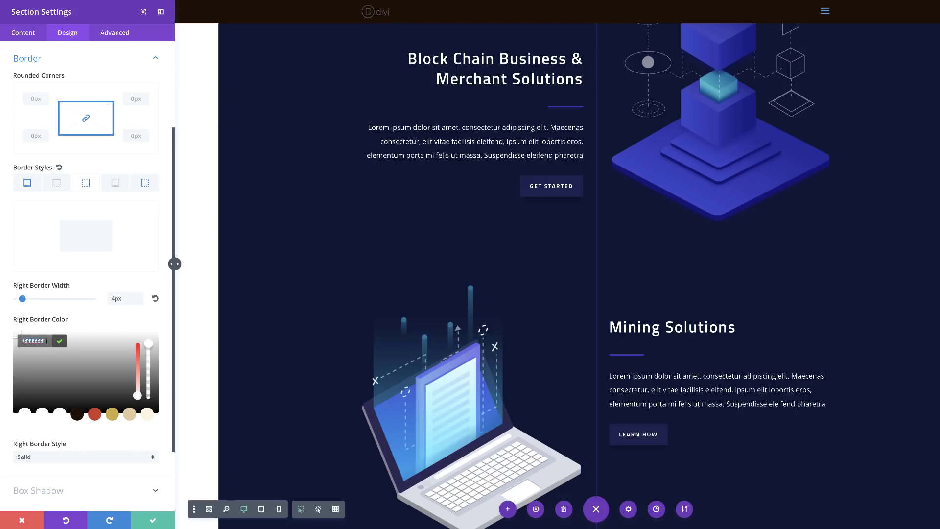
pyautogui.write('#332fa8')
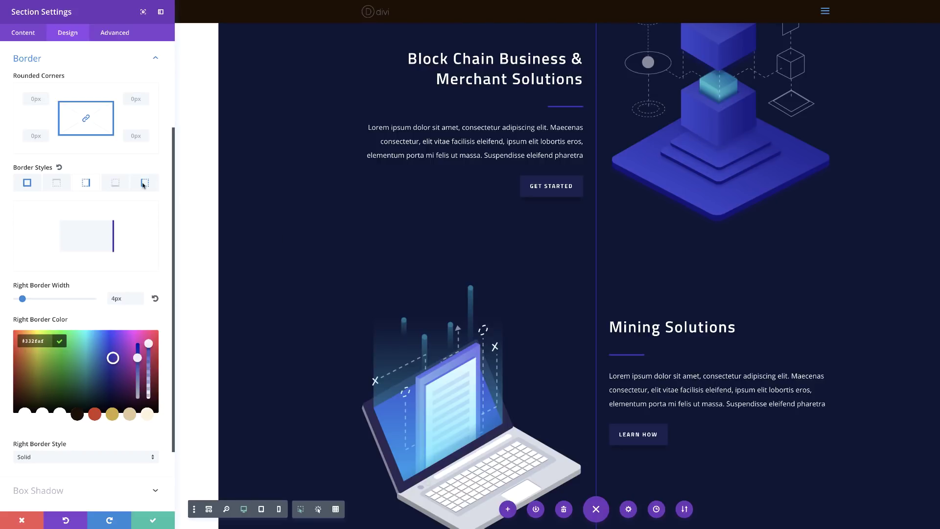
# Set the section's left border color to rgba(237,240,0,0.51) and save the section settings.
pyautogui.click(144, 184)
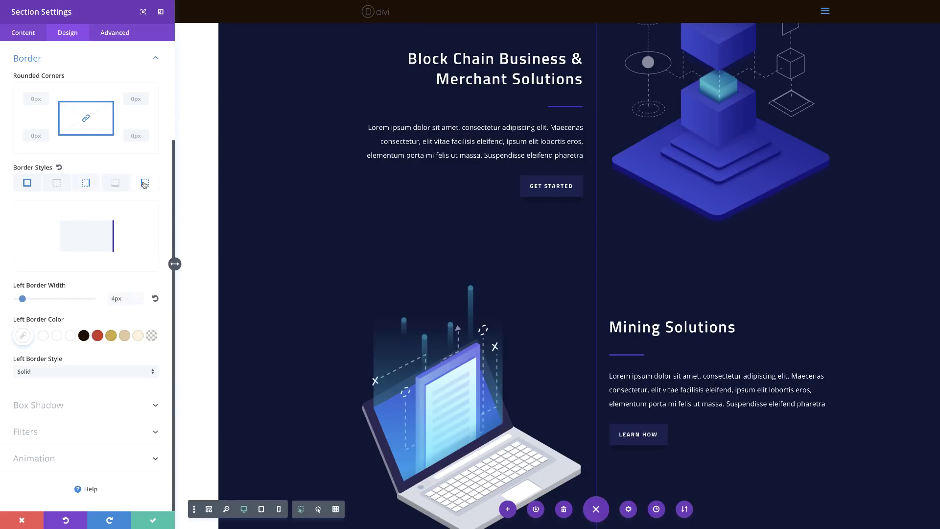
pyautogui.click(23, 335)
pyautogui.scroll(-1, 108, 377)
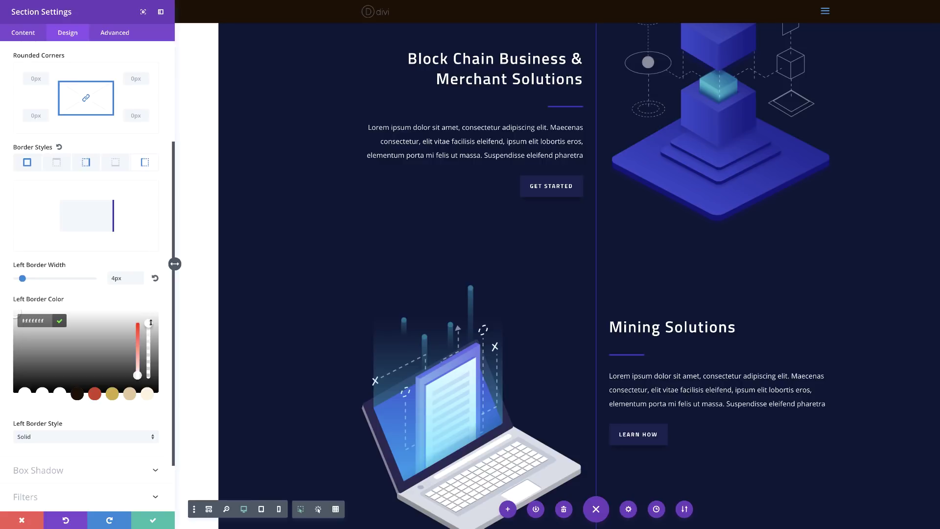
pyautogui.moveTo(151, 323); pyautogui.dragTo(149, 329)
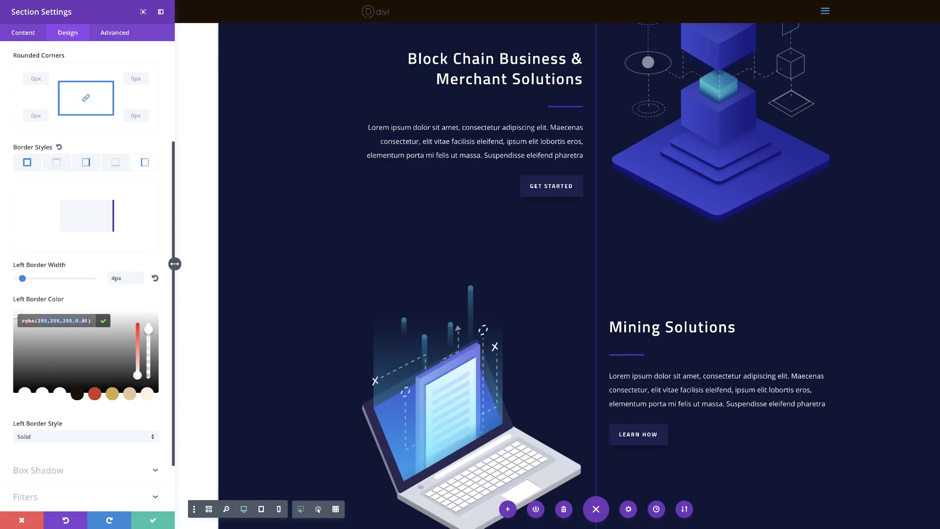
pyautogui.write('rgba(237,240,0,0.51)')
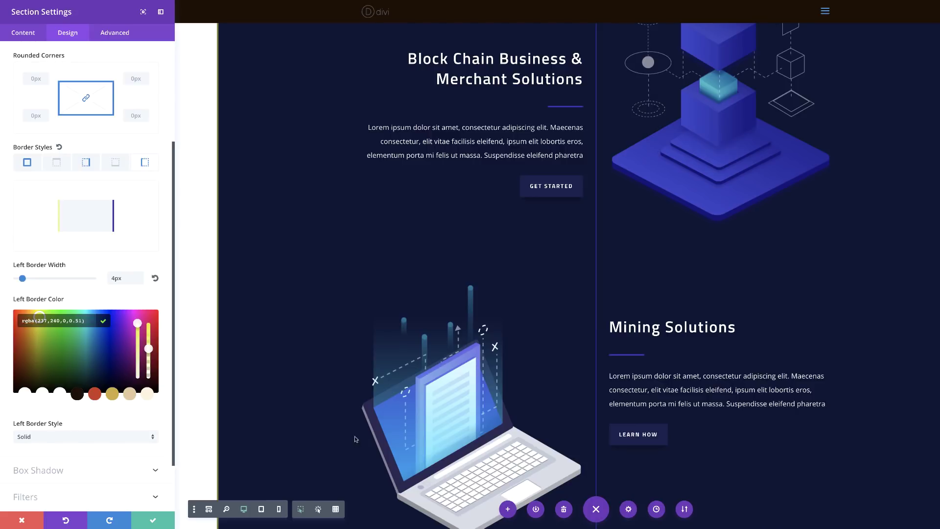
pyautogui.click(151, 522)
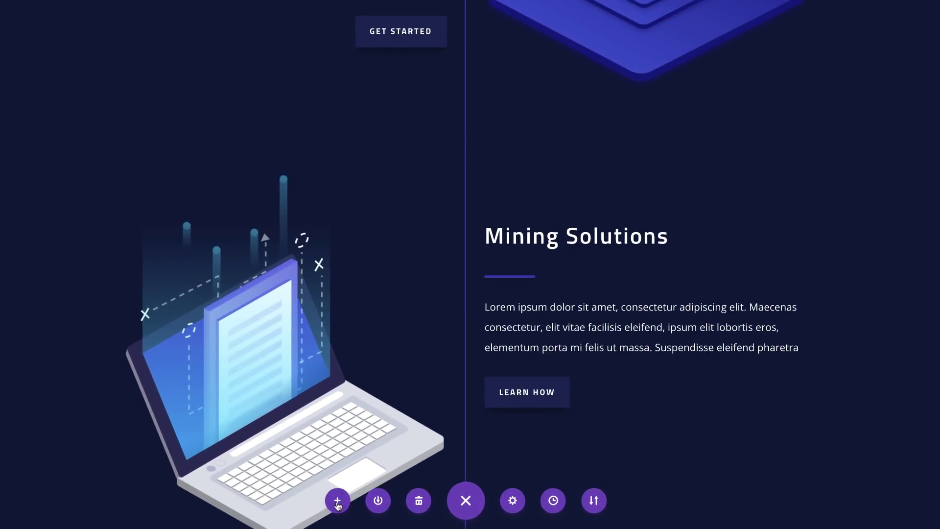
# Set the page's content area background color to a fully opaque #101535.
pyautogui.click(513, 501)
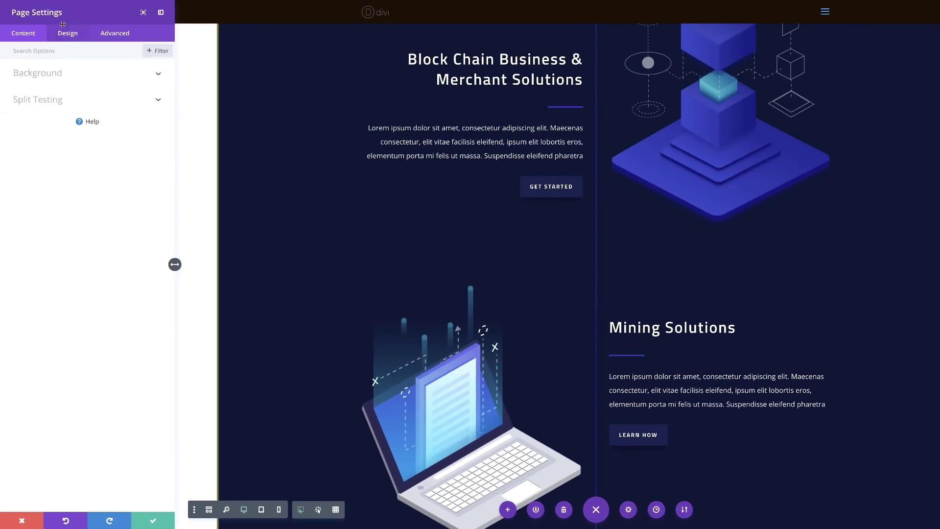
pyautogui.click(50, 73)
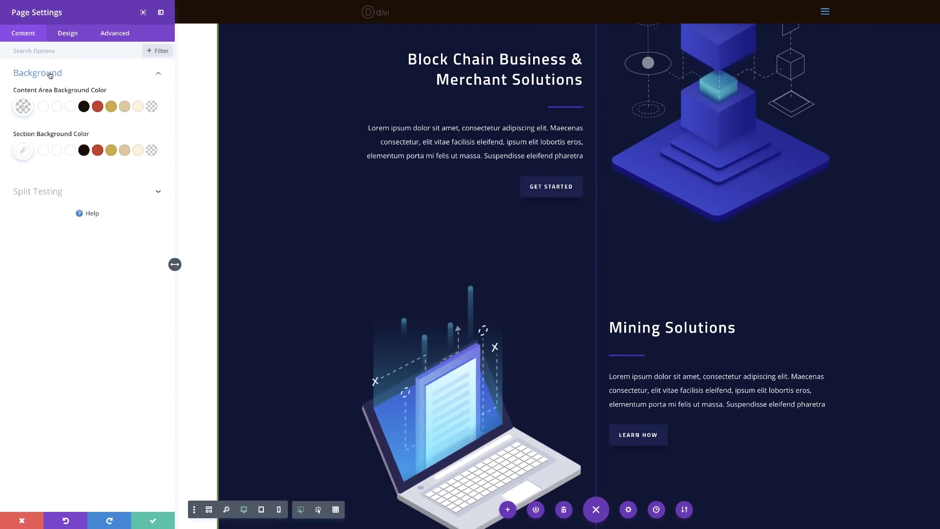
pyautogui.click(23, 107)
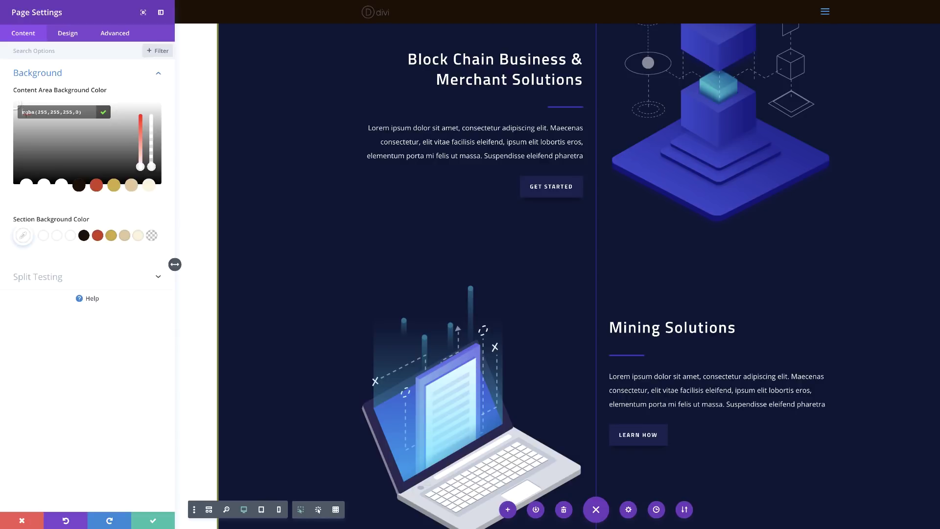
pyautogui.moveTo(151, 167); pyautogui.dragTo(151, 112)
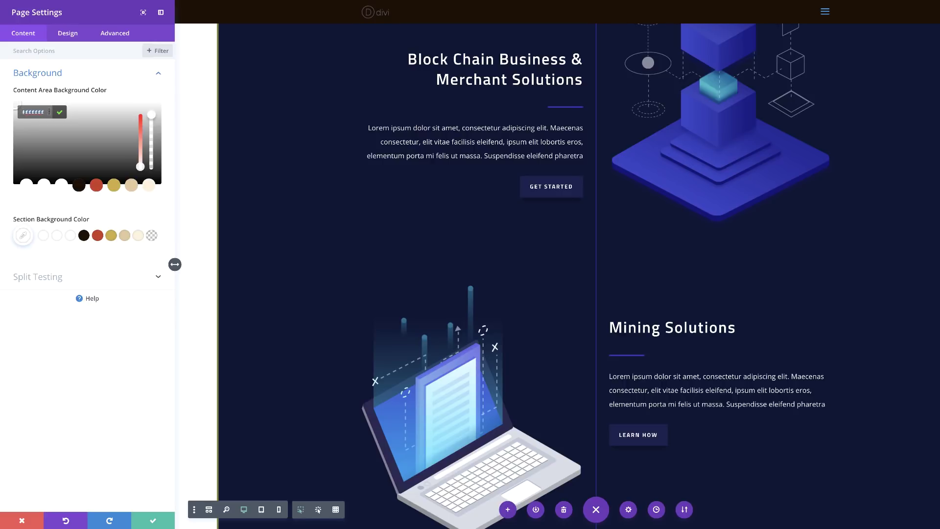
pyautogui.write('#101535')
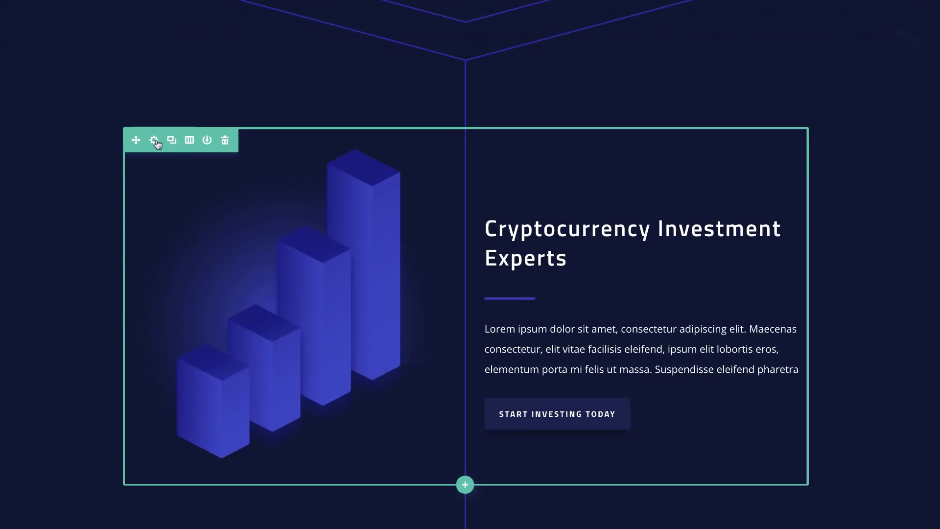
# Add a gradient background to column 1 of the Cryptocurrency Investment Experts row, from rgba(255,255,255,0) to rgba(237,240,0,0.34).
pyautogui.click(155, 141)
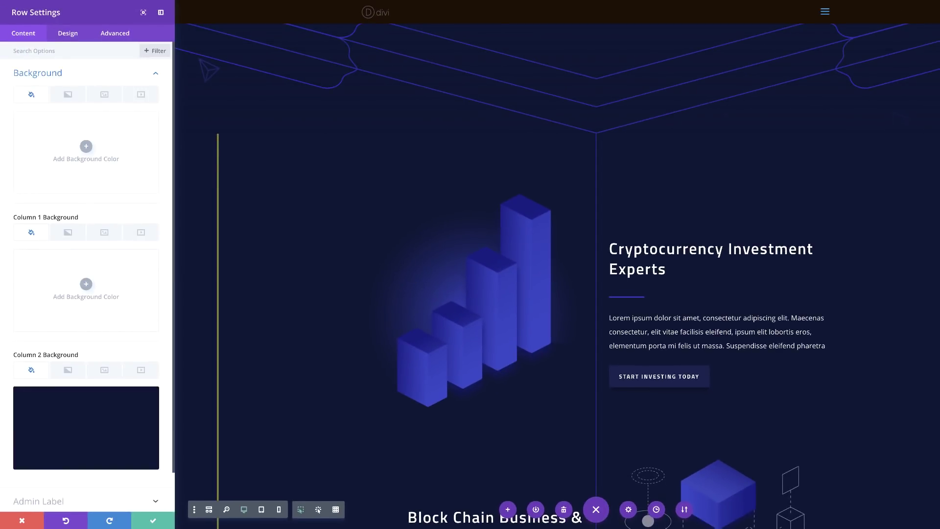
pyautogui.click(68, 233)
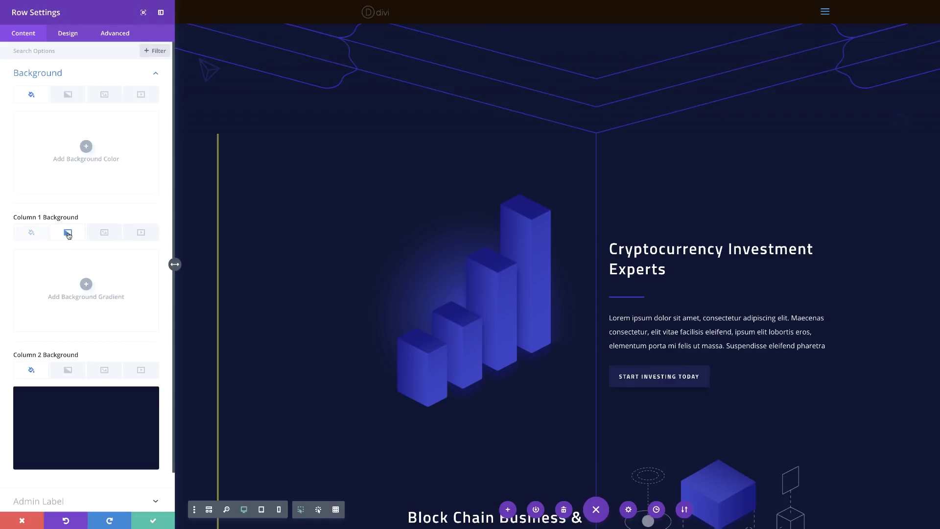
pyautogui.click(86, 284)
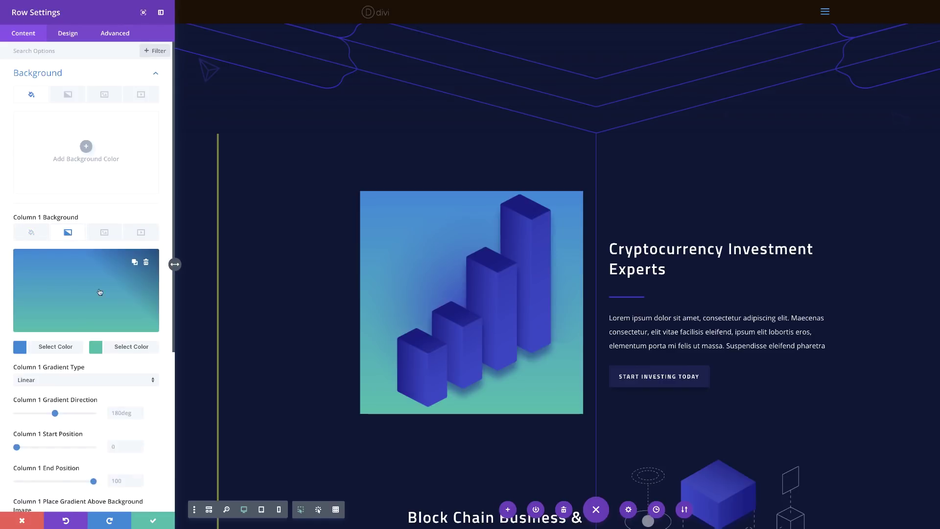
pyautogui.click(20, 346)
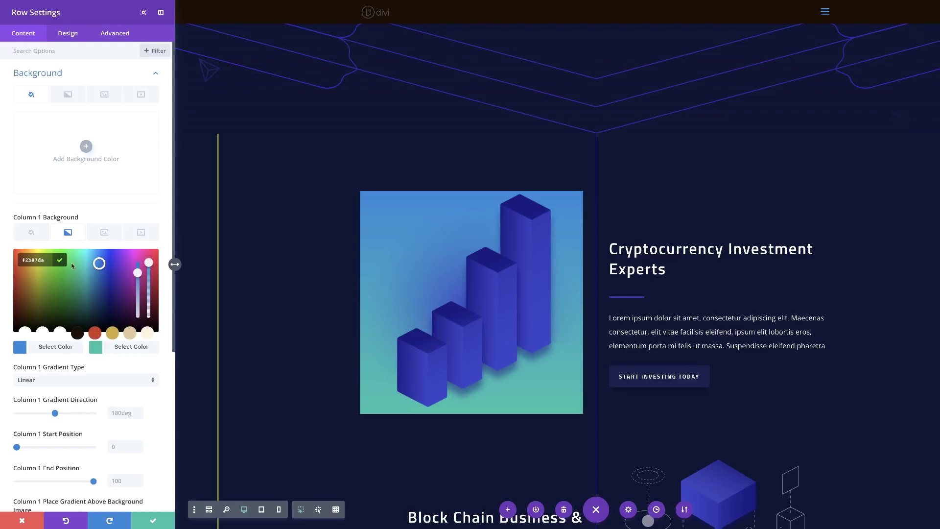
pyautogui.moveTo(148, 263); pyautogui.dragTo(149, 268)
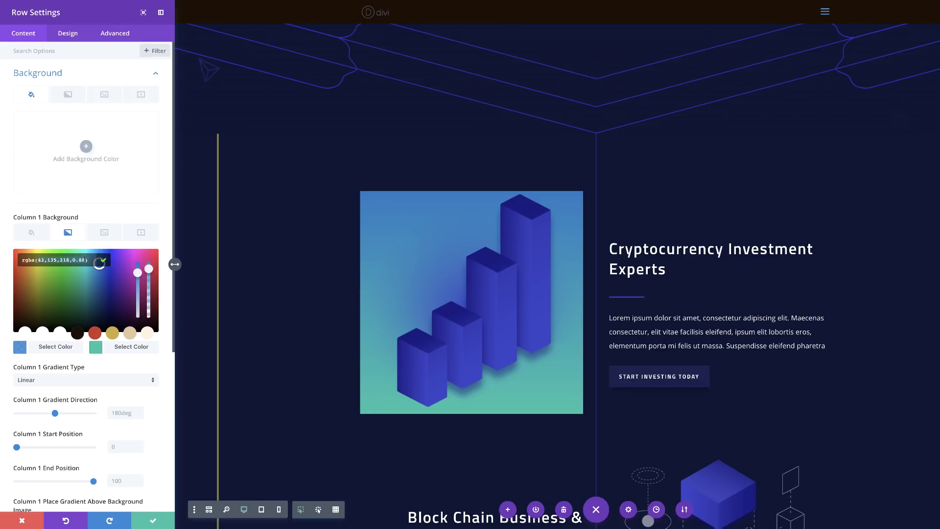
pyautogui.write('255,255,255,0')
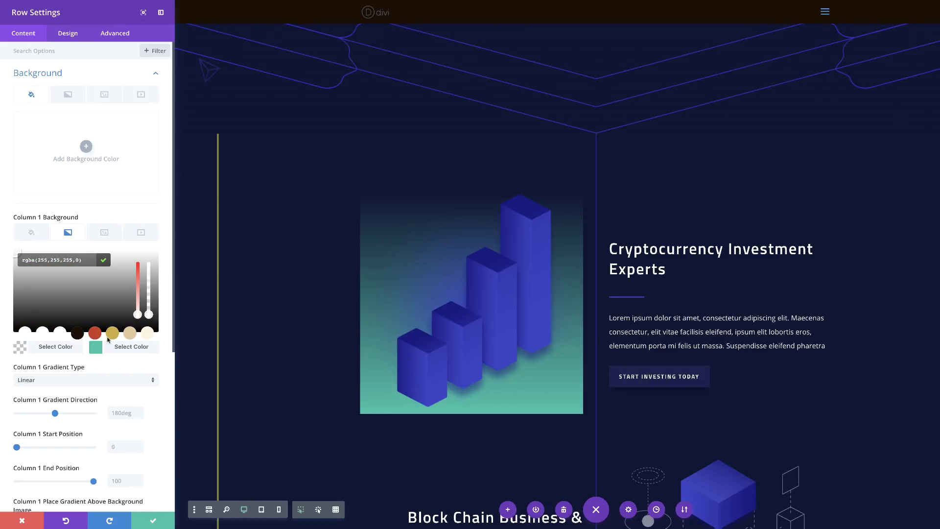
pyautogui.click(96, 348)
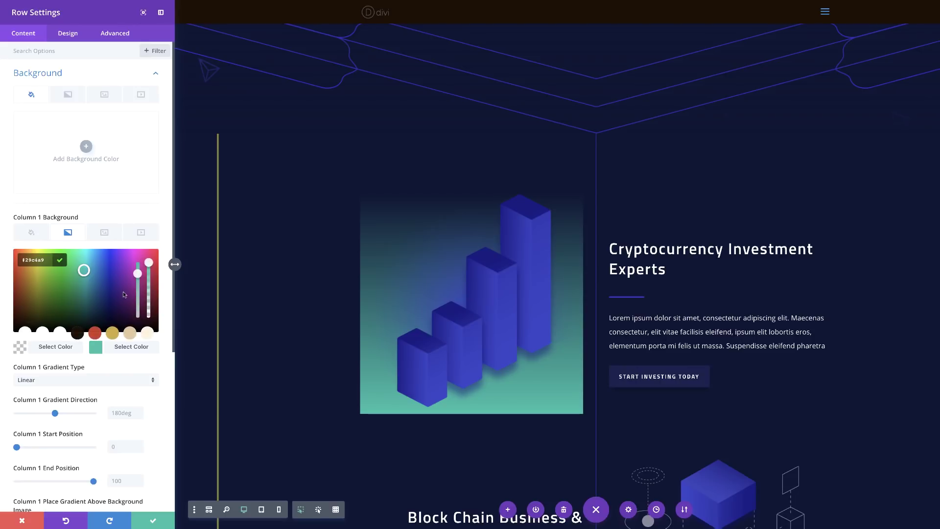
pyautogui.click(149, 268)
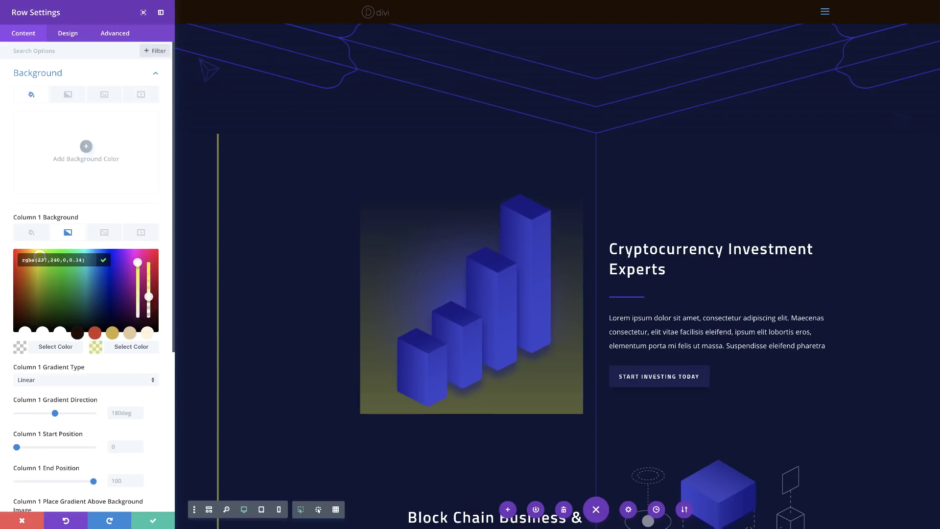
# Set the column 1 gradient direction to 90deg, its start position to 99.5% and its end position to 0%.
pyautogui.click(122, 413)
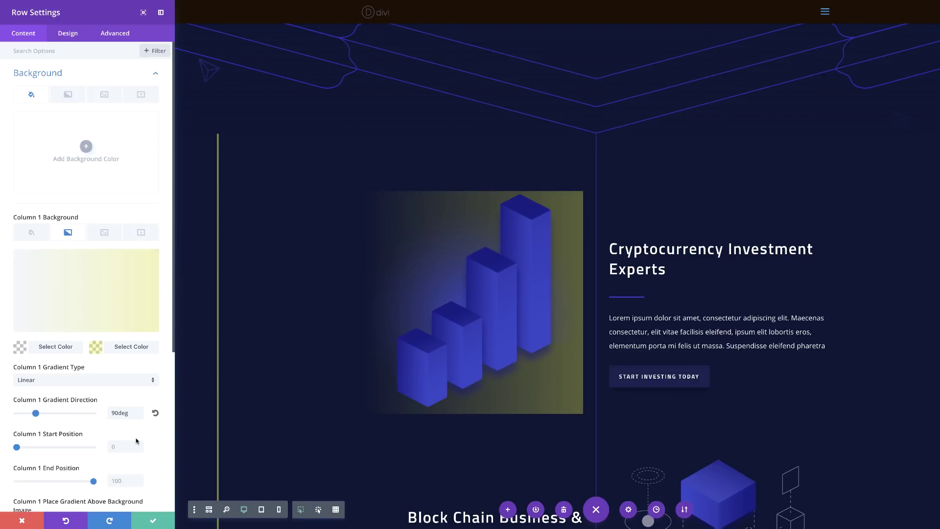
pyautogui.scroll(-2, 132, 426)
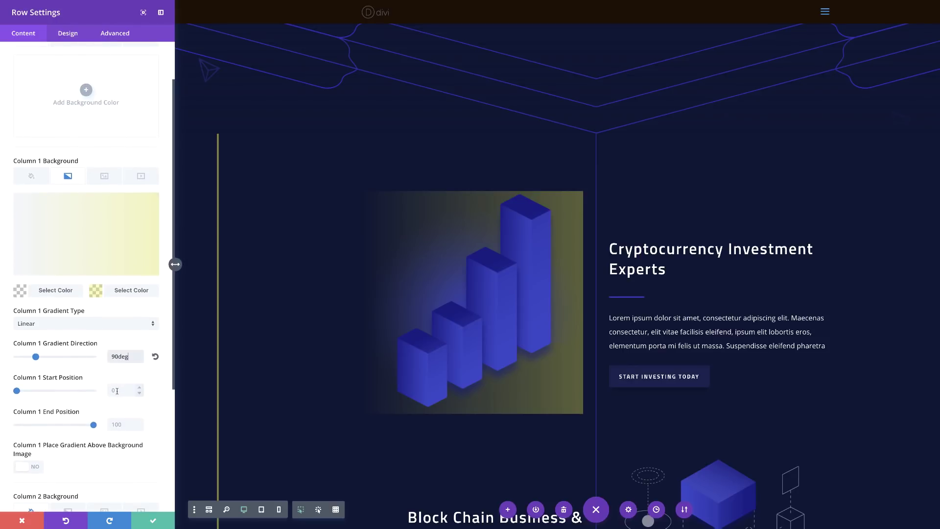
pyautogui.click(116, 391)
pyautogui.write('%')
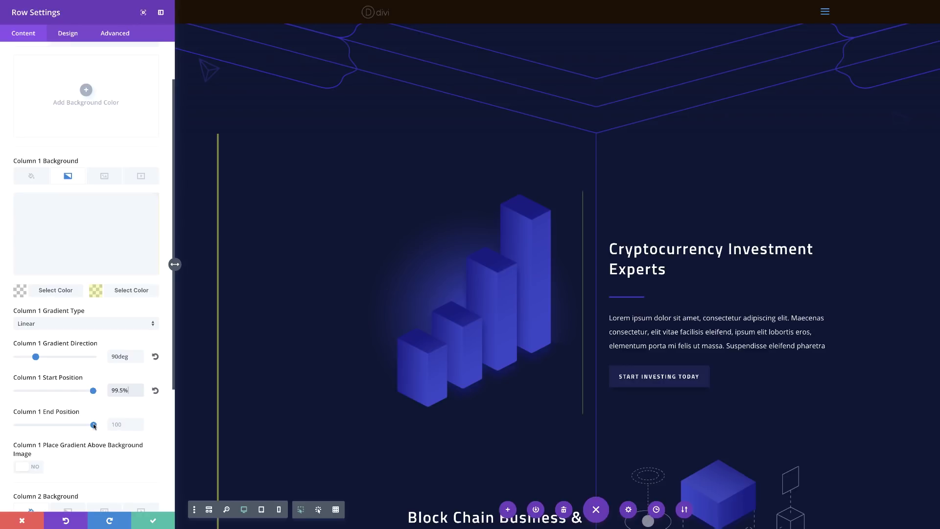
pyautogui.moveTo(94, 425); pyautogui.dragTo(4, 425)
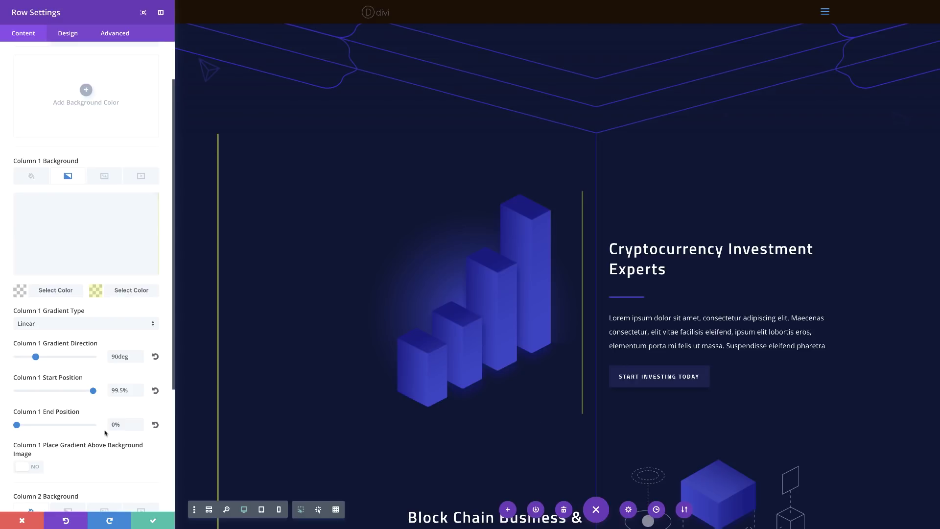
# Add a gradient background to column 2 of the row, from rgba(51,47,175,0.51) to rgba(255,255,255,0).
pyautogui.scroll(-4, 106, 467)
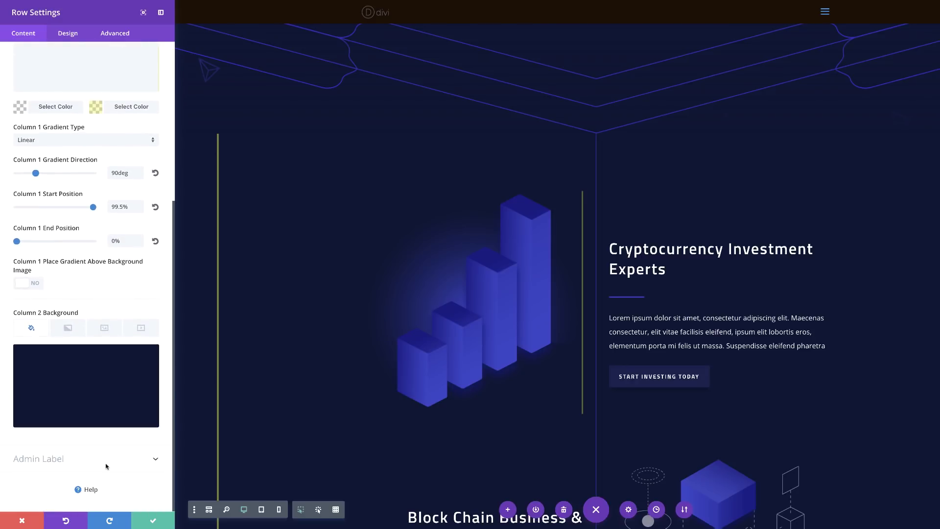
pyautogui.click(67, 329)
pyautogui.click(86, 379)
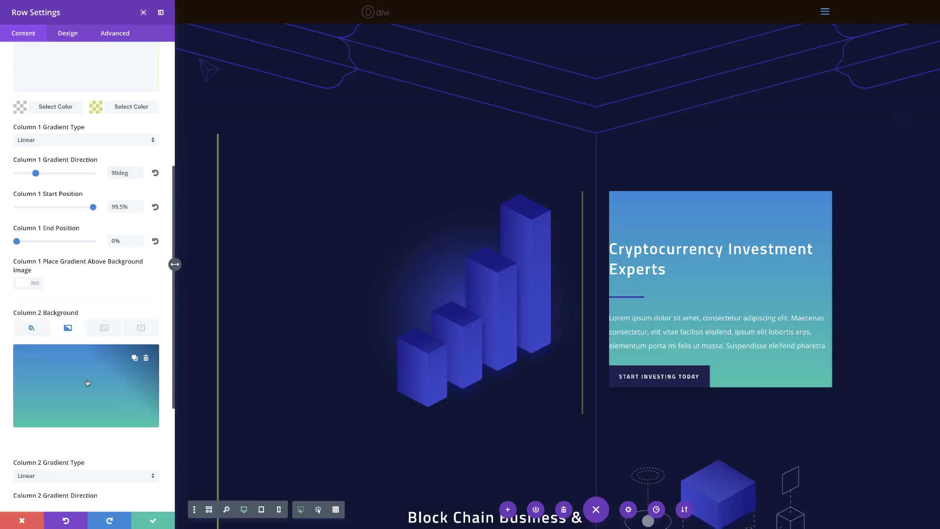
pyautogui.click(21, 446)
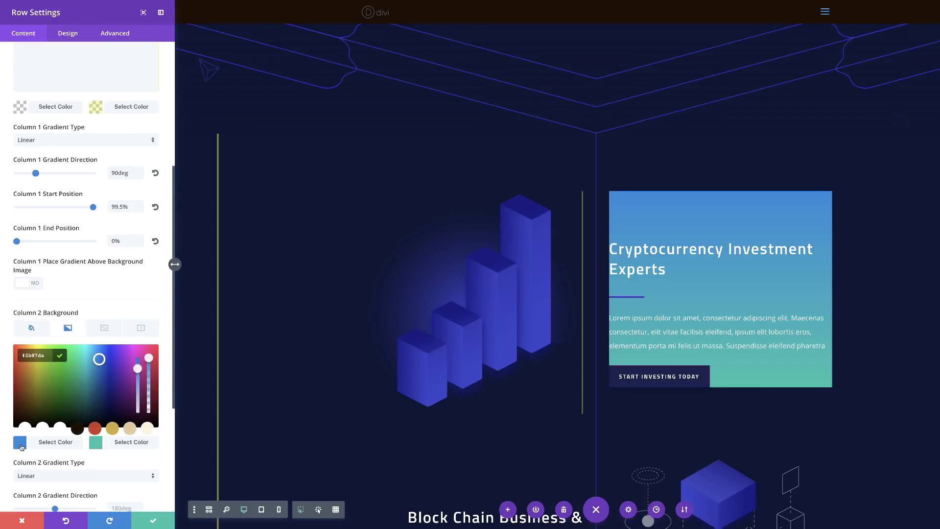
pyautogui.moveTo(149, 360); pyautogui.dragTo(150, 369)
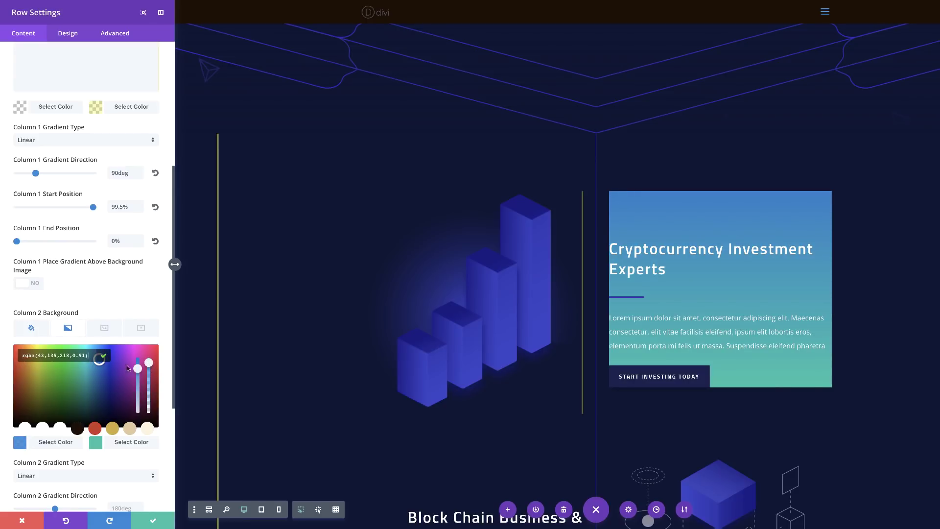
pyautogui.moveTo(38, 356); pyautogui.dragTo(87, 356)
pyautogui.write('51,47,175,0.51)')
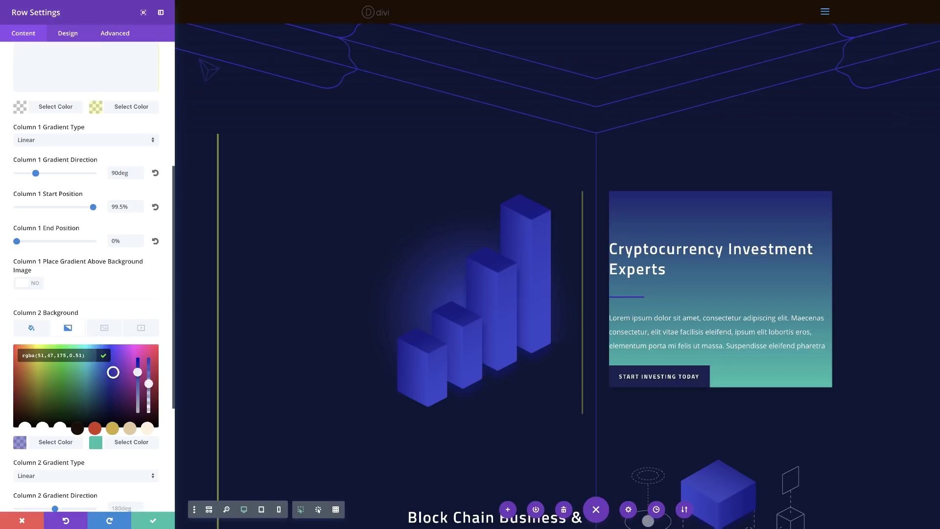
pyautogui.click(96, 447)
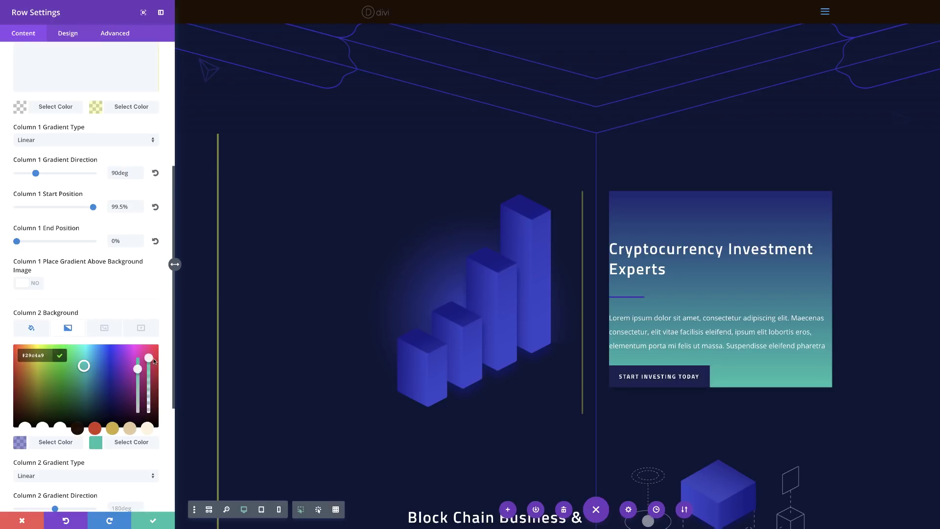
pyautogui.moveTo(149, 358); pyautogui.dragTo(149, 364)
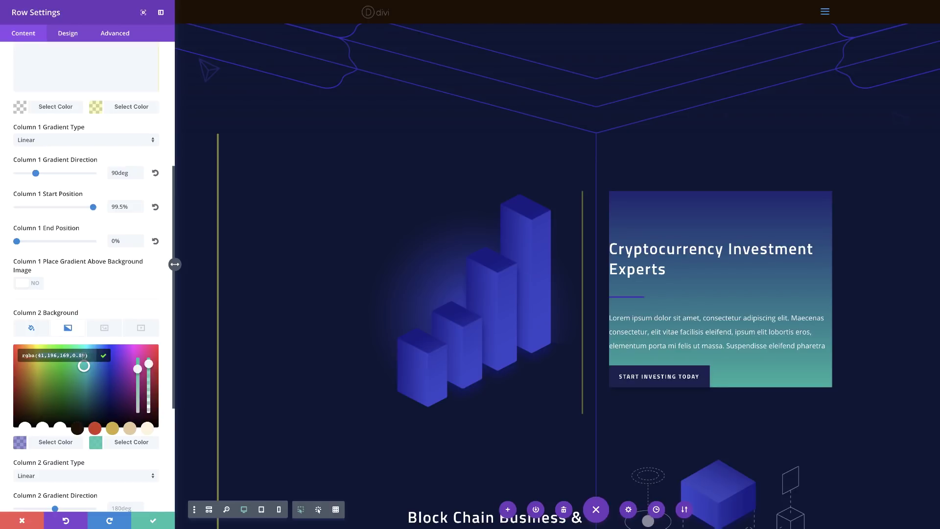
pyautogui.write('rgba(255,255,255,0)')
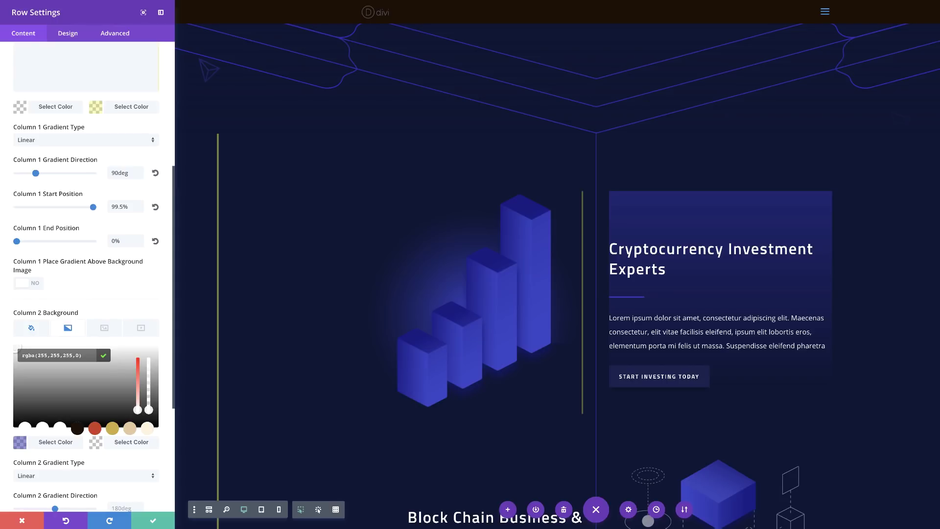
# Set the column 2 gradient's start position to 99.5% and its end position to 0%.
pyautogui.scroll(-3, 123, 396)
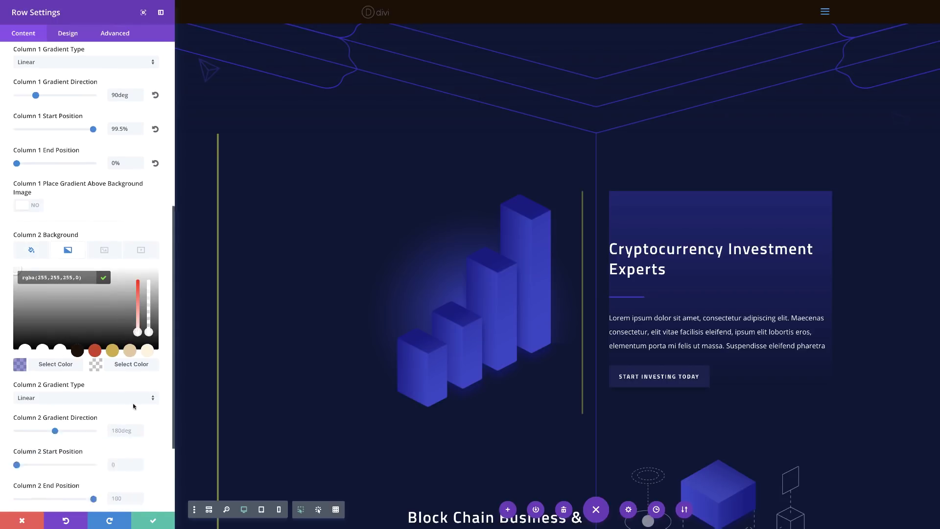
pyautogui.click(119, 421)
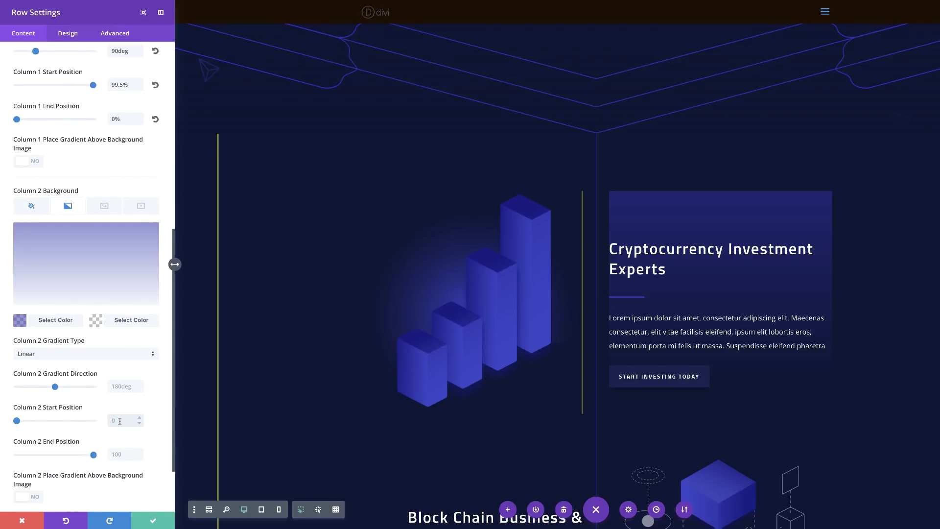
pyautogui.write('99.5%')
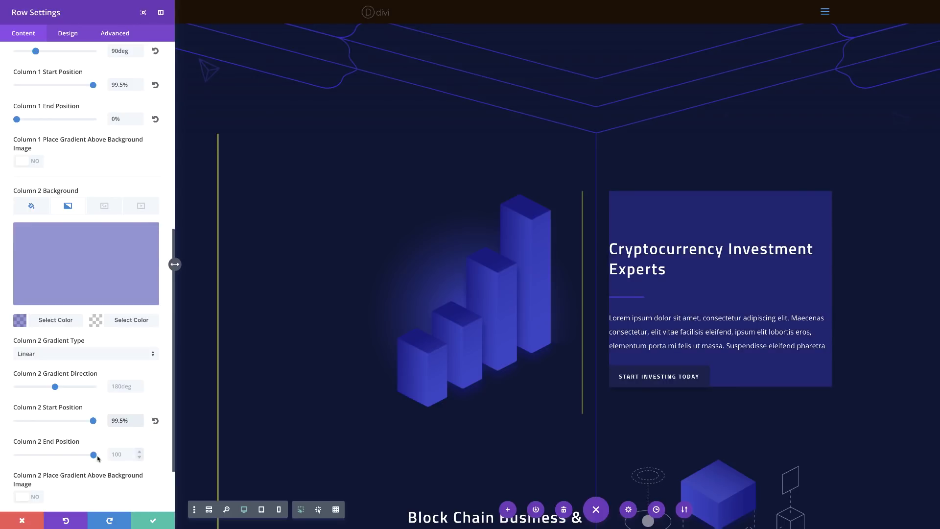
pyautogui.moveTo(93, 454); pyautogui.dragTo(2, 458)
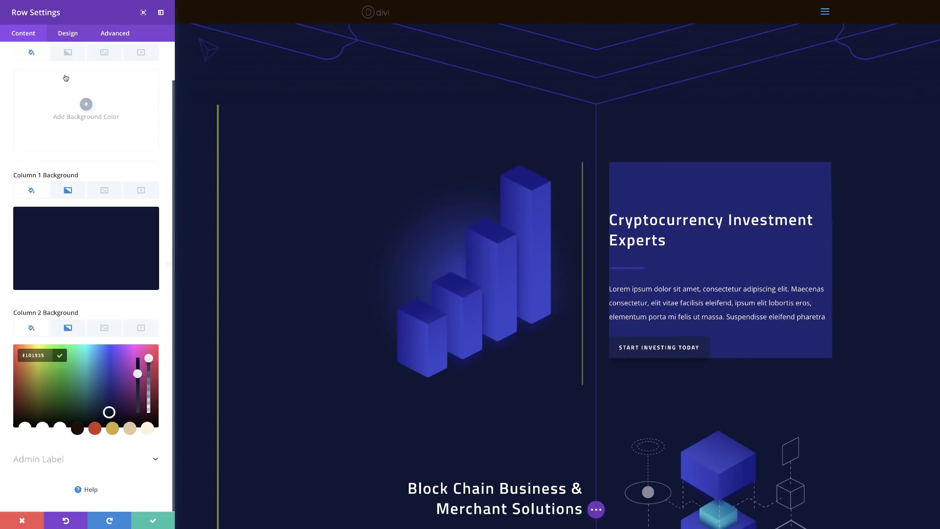
# Enable a custom width for the row, measured in percent, and set it to 90%.
pyautogui.click(71, 34)
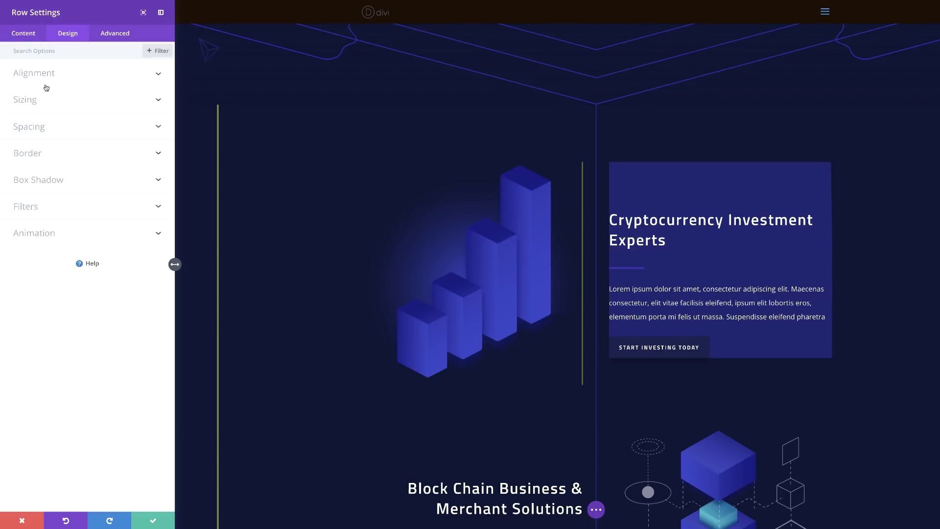
pyautogui.click(34, 102)
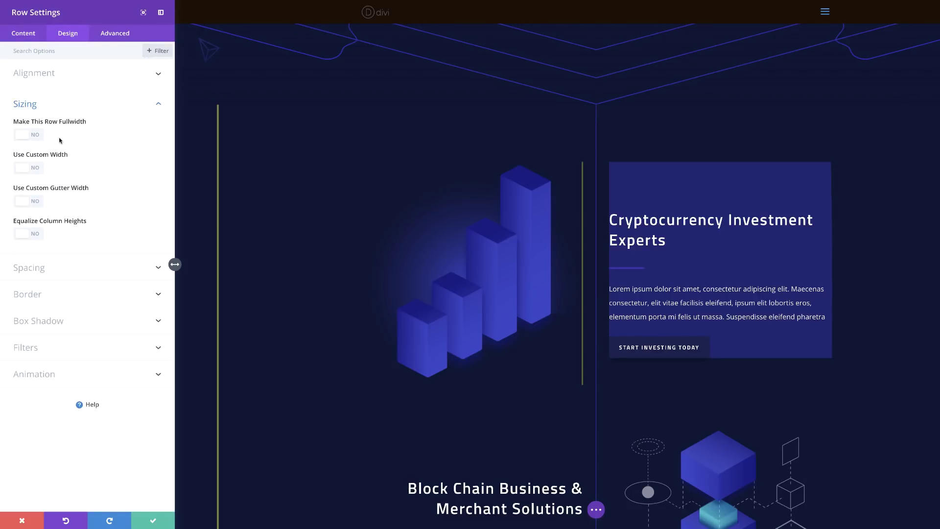
pyautogui.click(39, 168)
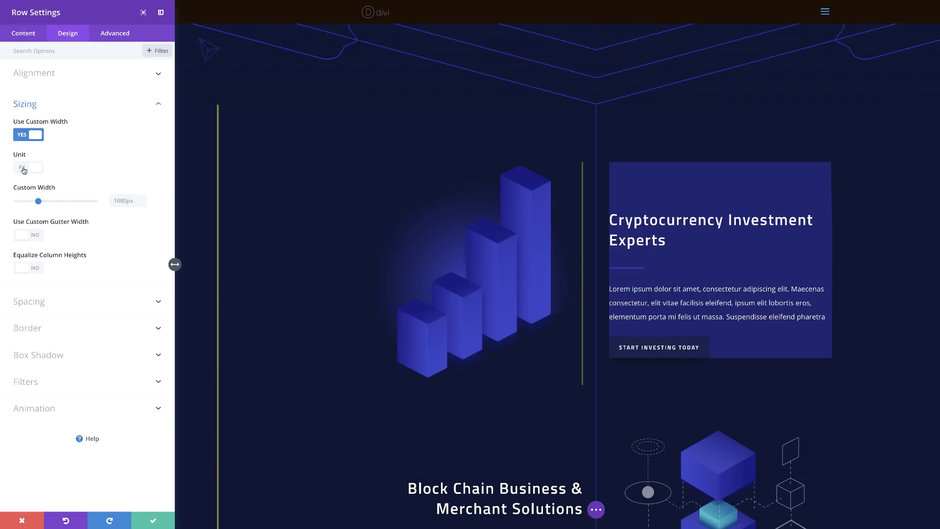
pyautogui.click(24, 169)
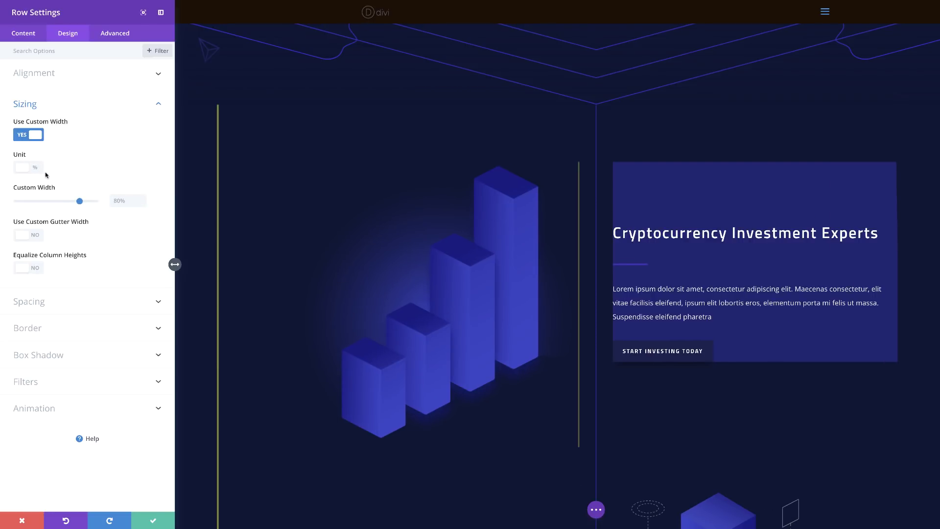
pyautogui.click(124, 200)
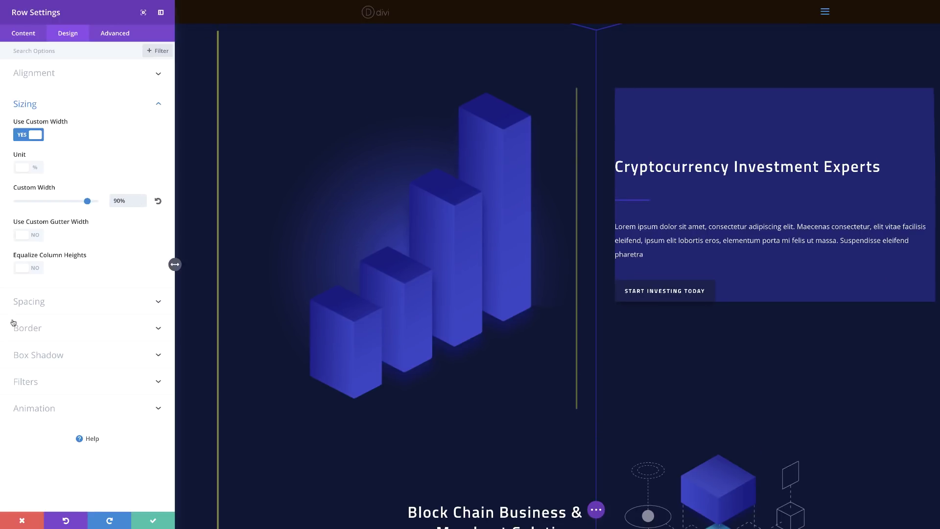
# Give the row a 2px left border in the color rgba(237,240,0,0.56).
pyautogui.click(38, 329)
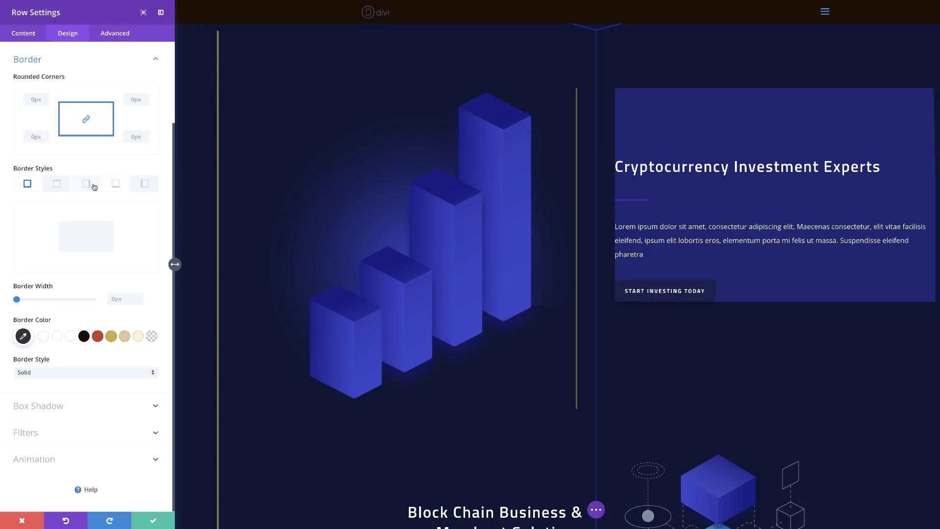
pyautogui.click(143, 185)
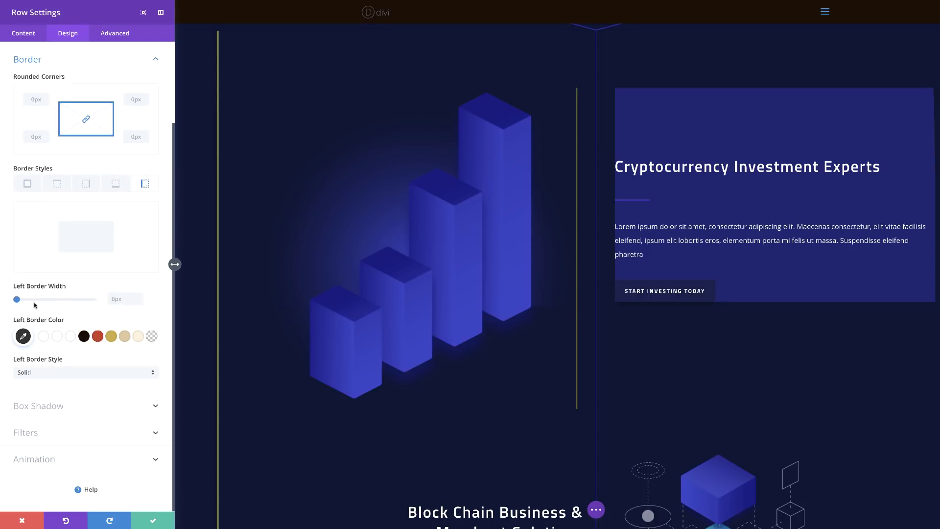
pyautogui.moveTo(18, 301); pyautogui.dragTo(20, 301)
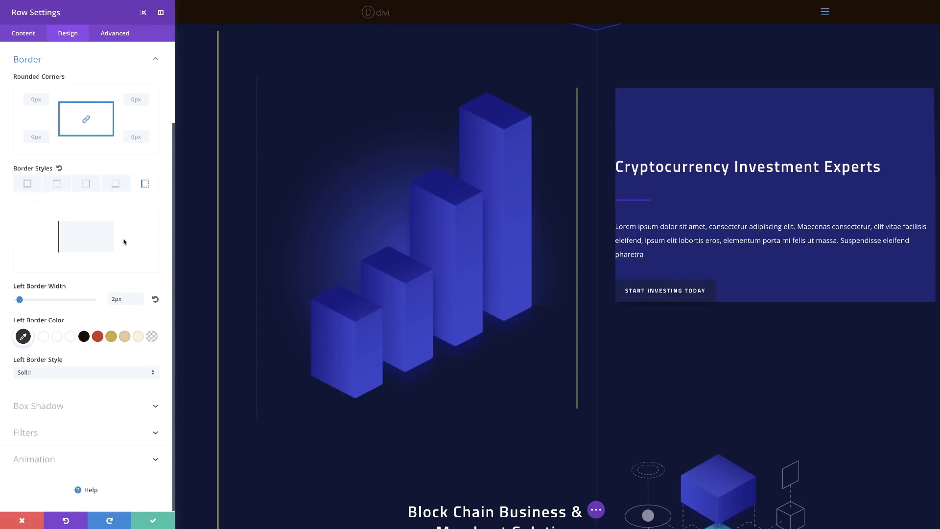
pyautogui.click(23, 337)
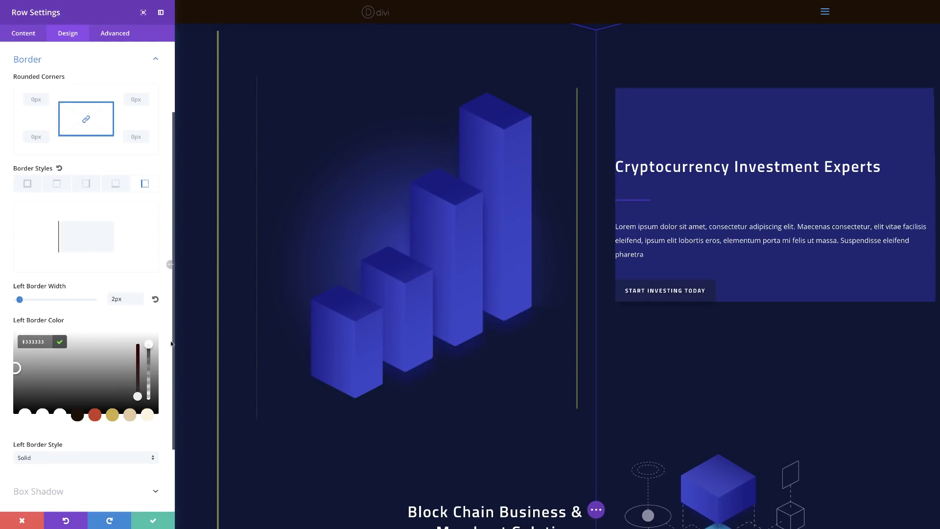
pyautogui.moveTo(149, 345); pyautogui.dragTo(152, 361)
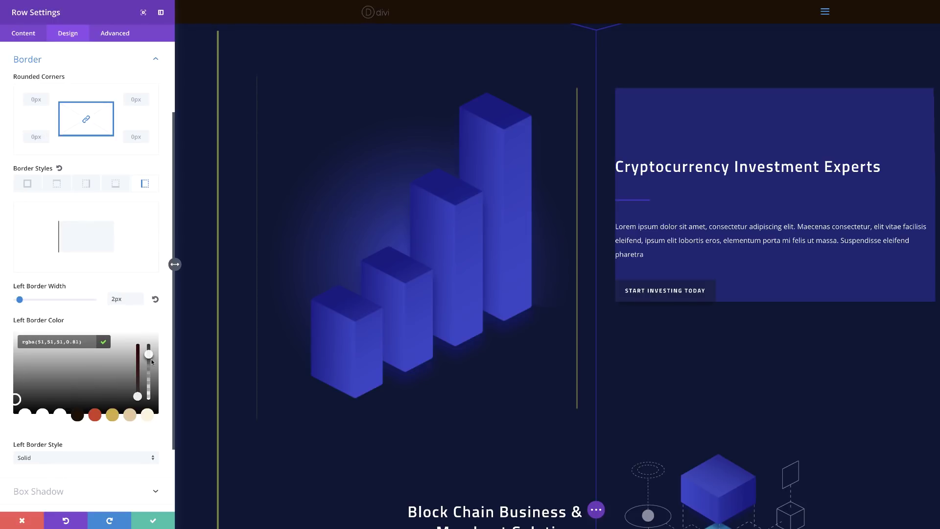
pyautogui.click(37, 343)
pyautogui.write('rgba(237,240,0,0.56)')
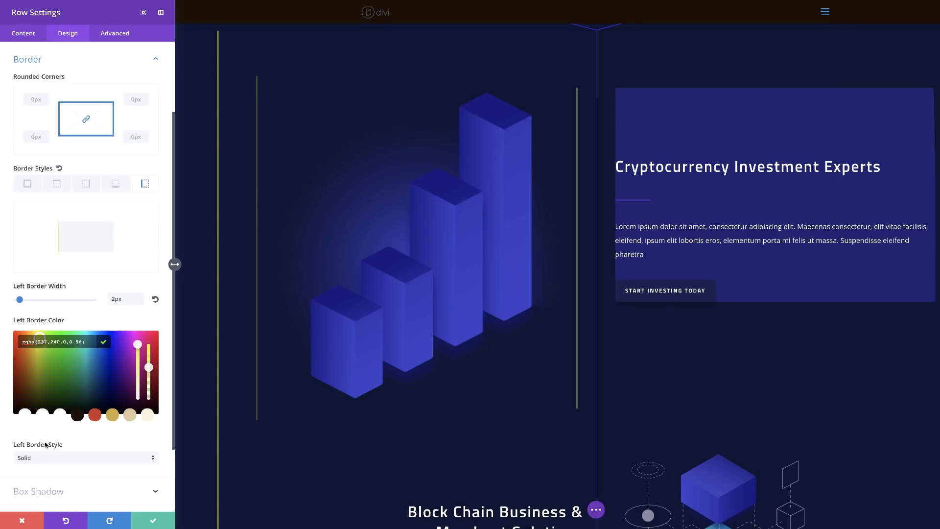
# Give the row a 2px right border in the color #332faf.
pyautogui.scroll(-1, 63, 453)
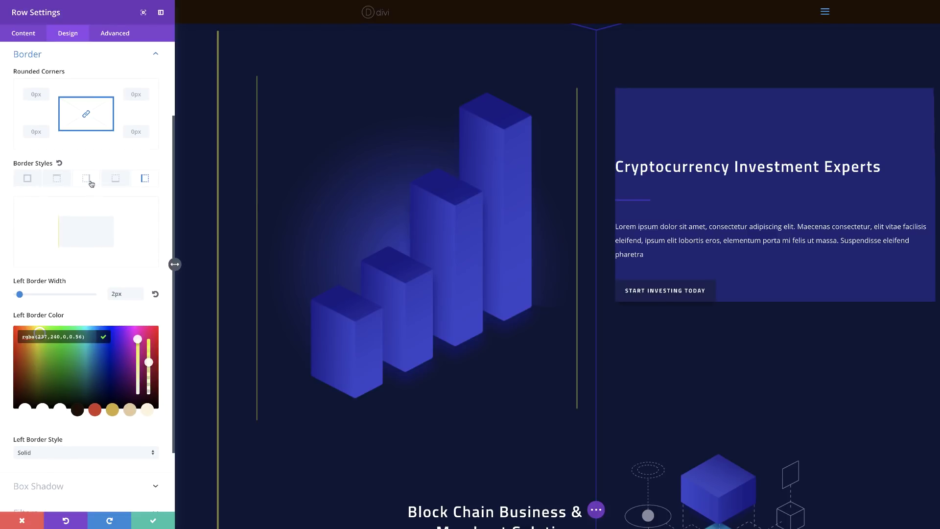
pyautogui.click(88, 181)
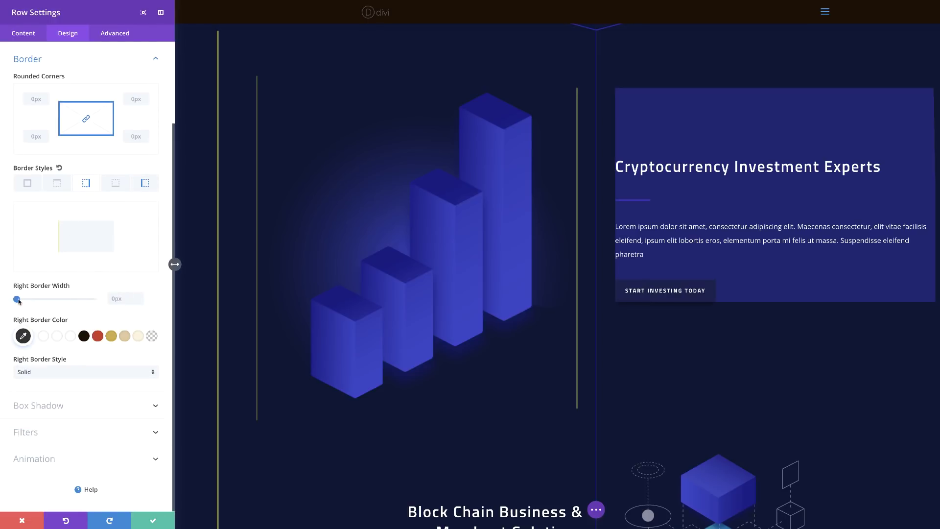
pyautogui.moveTo(17, 299); pyautogui.dragTo(20, 299)
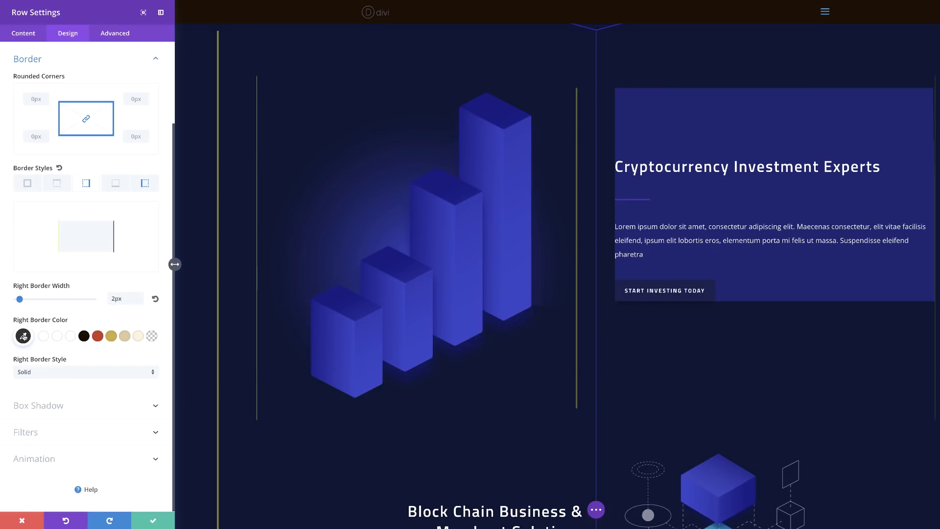
pyautogui.click(23, 336)
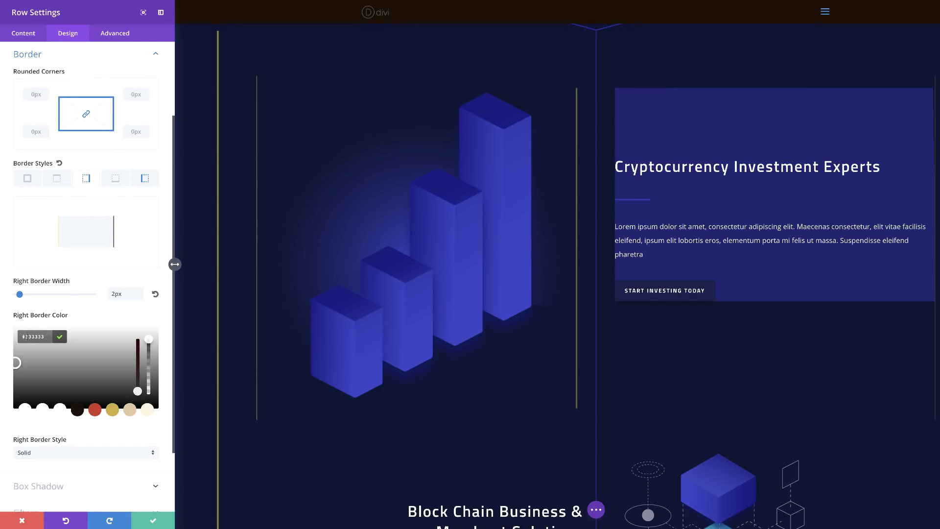
pyautogui.write('#332faf')
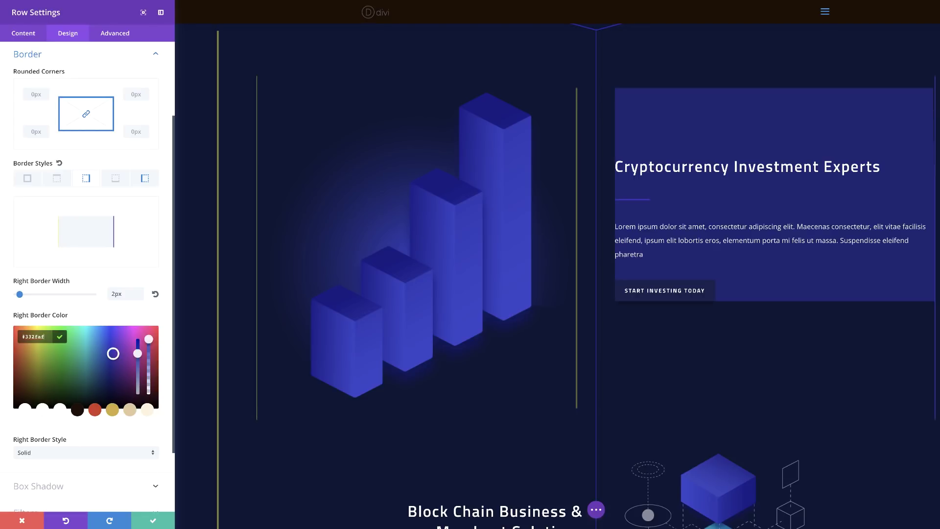
# Set the row's custom top padding to 10%.
pyautogui.scroll(-2, 124, 384)
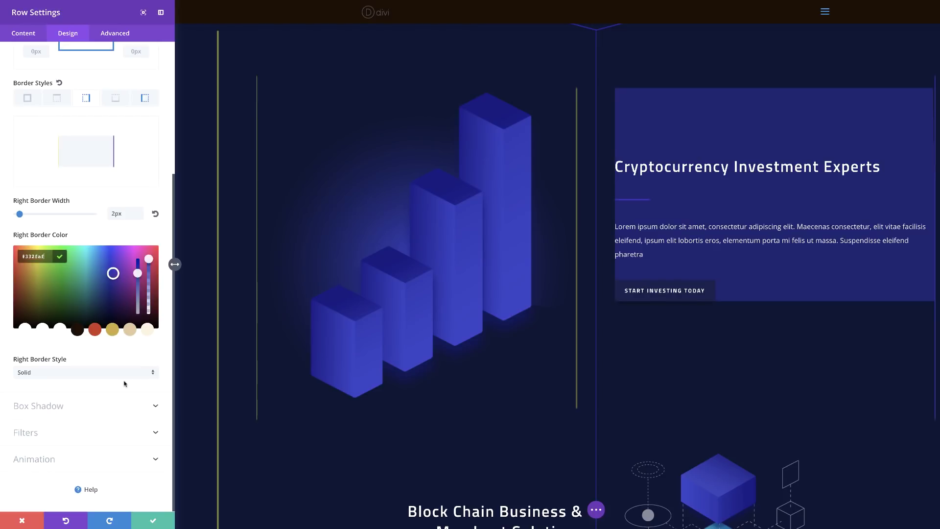
pyautogui.scroll(5, 124, 383)
pyautogui.click(36, 130)
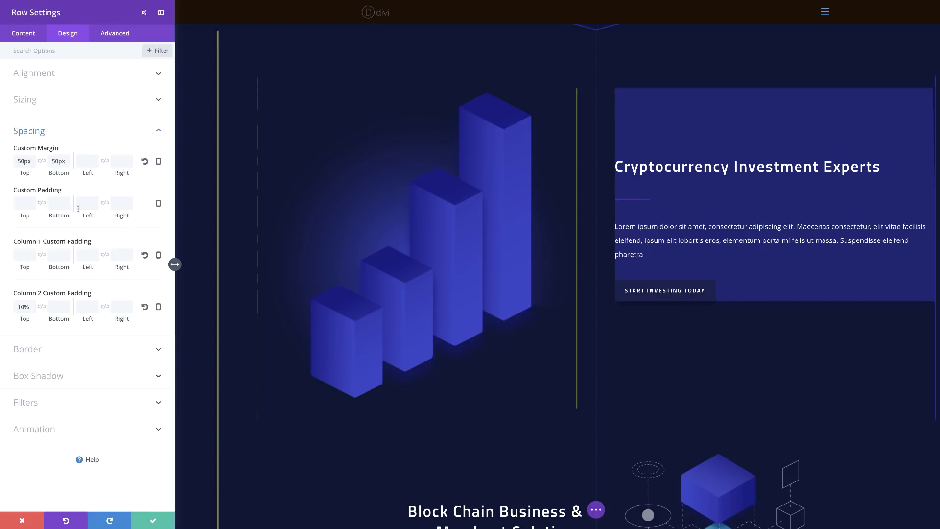
pyautogui.click(18, 204)
pyautogui.write('10%')
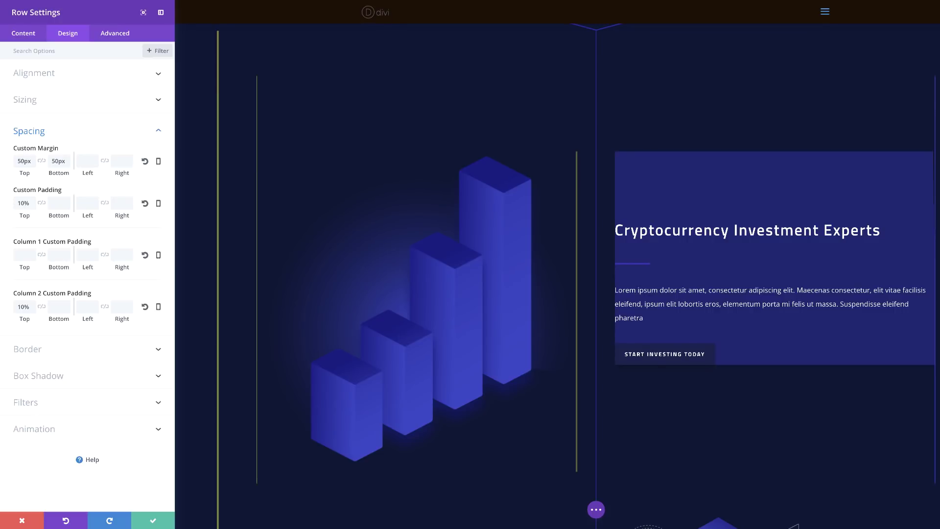
# Set the column 1 custom padding to 5% at the bottom and 3% on the left and right.
pyautogui.click(53, 255)
pyautogui.write('5%')
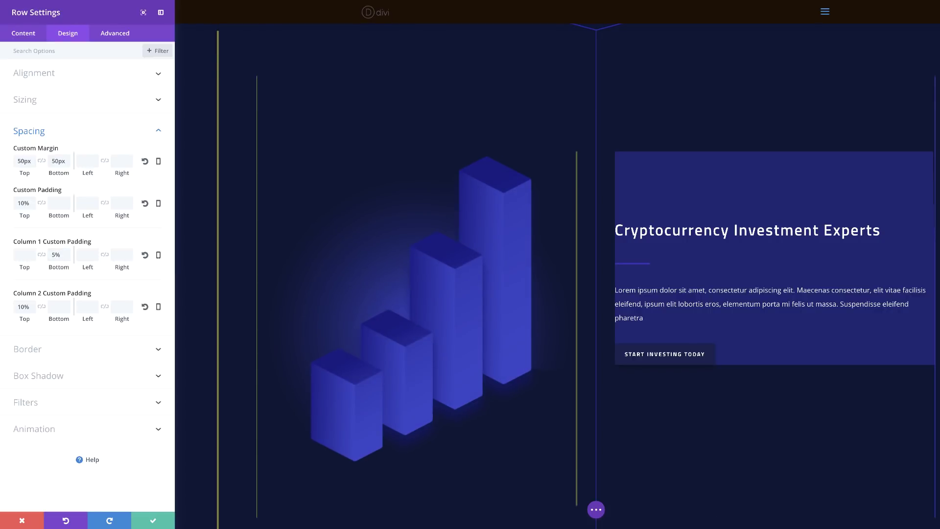
pyautogui.click(87, 255)
pyautogui.write('3%')
pyautogui.click(120, 255)
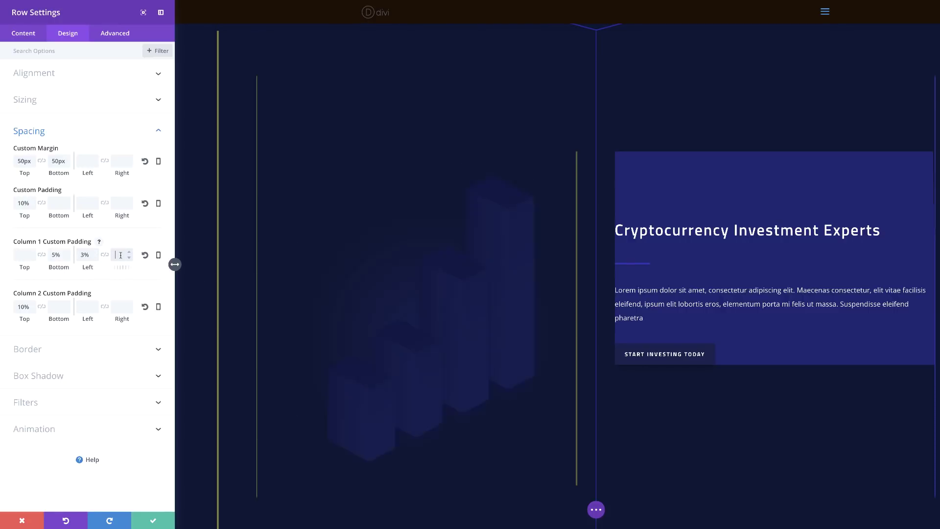
pyautogui.write('3%')
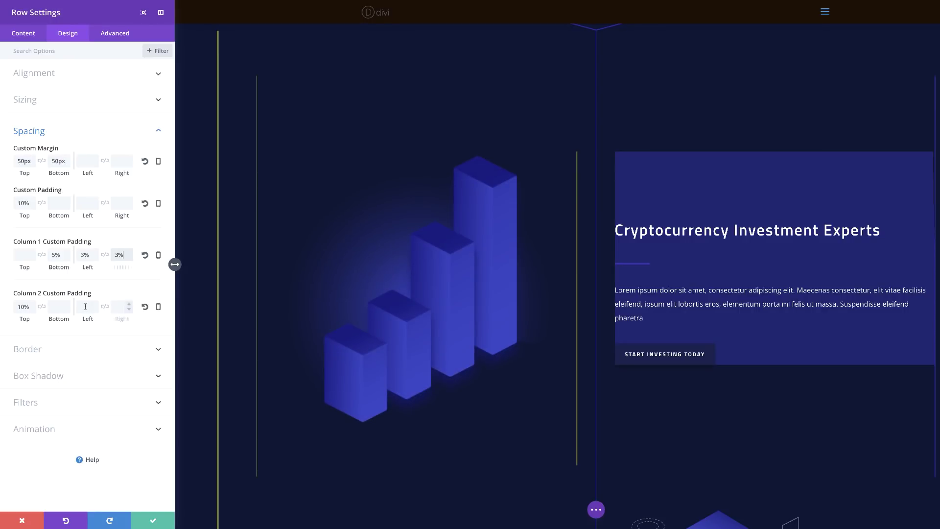
# Set column 2's linked left and right padding to 3%, clear its top padding, and save the row settings.
pyautogui.click(105, 307)
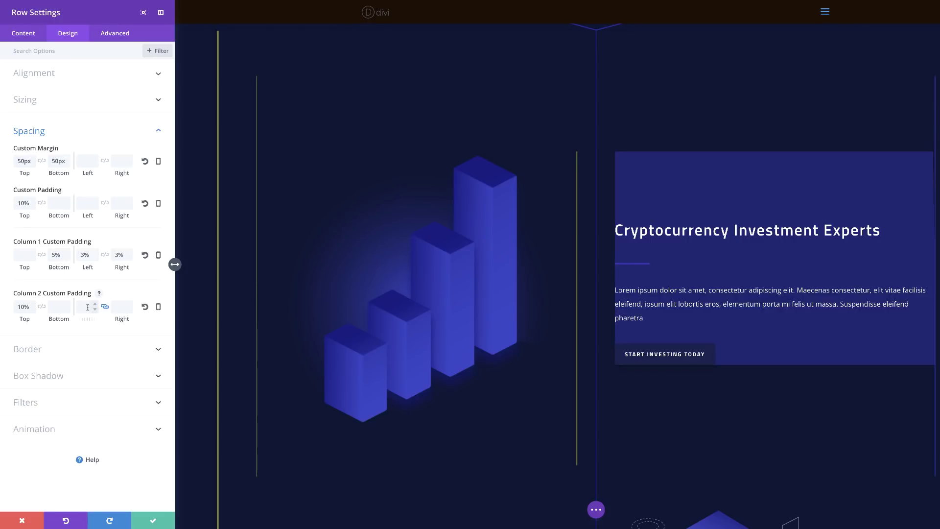
pyautogui.click(87, 307)
pyautogui.write('3%')
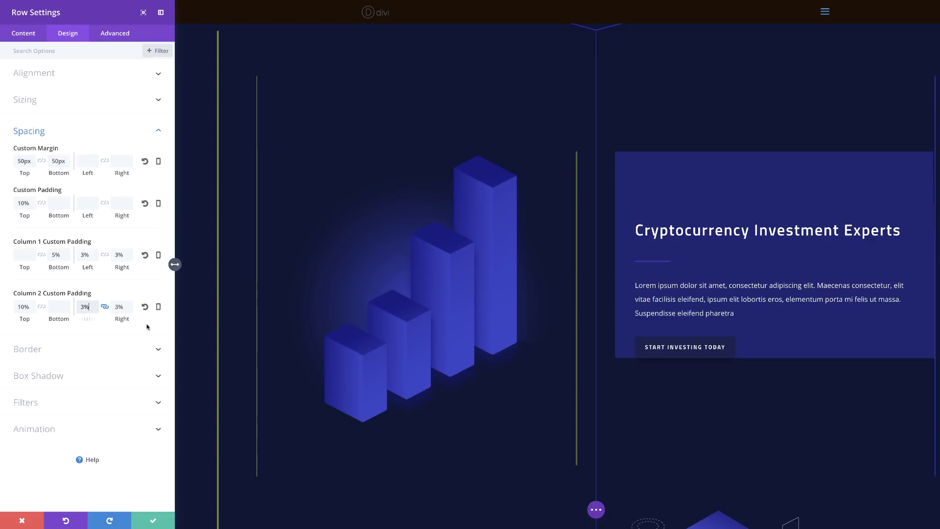
pyautogui.doubleClick(25, 307)
pyautogui.press('BackSpace')
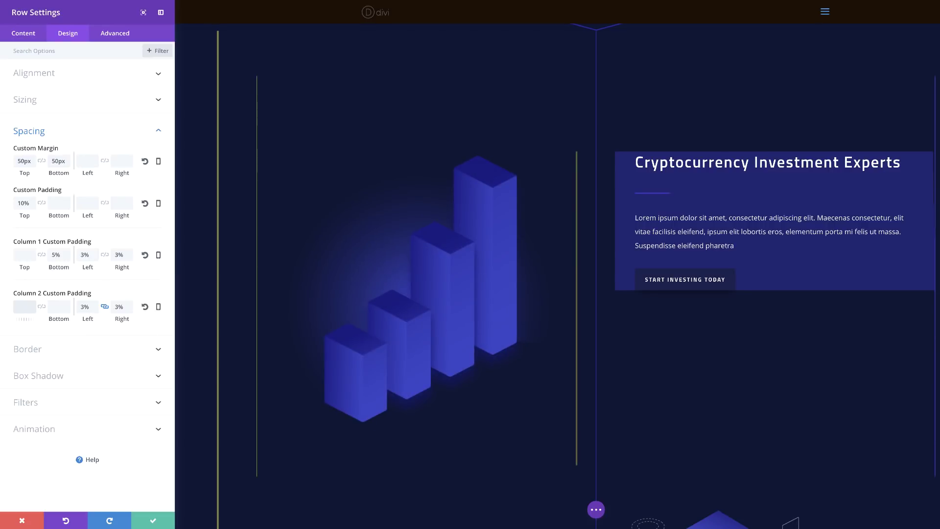
pyautogui.click(157, 521)
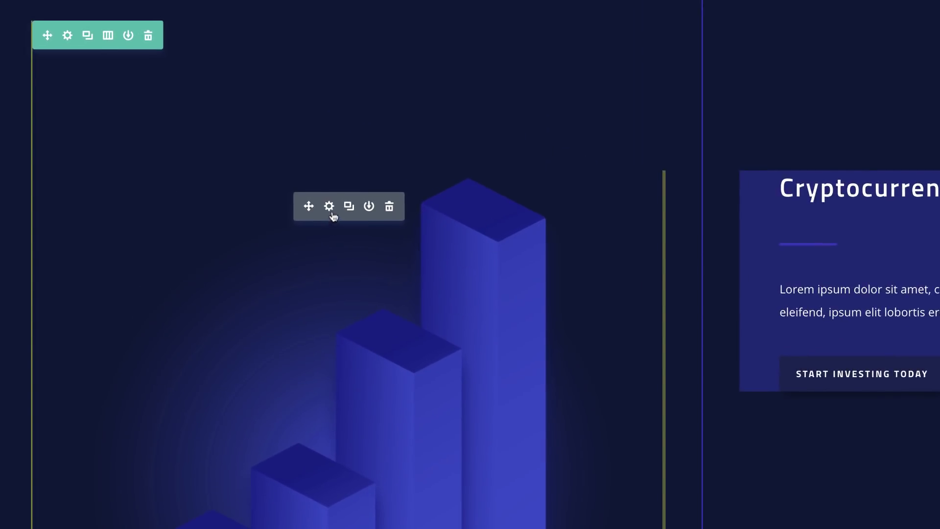
# Set the bar chart image module's width to 62% and center its module alignment.
pyautogui.click(329, 206)
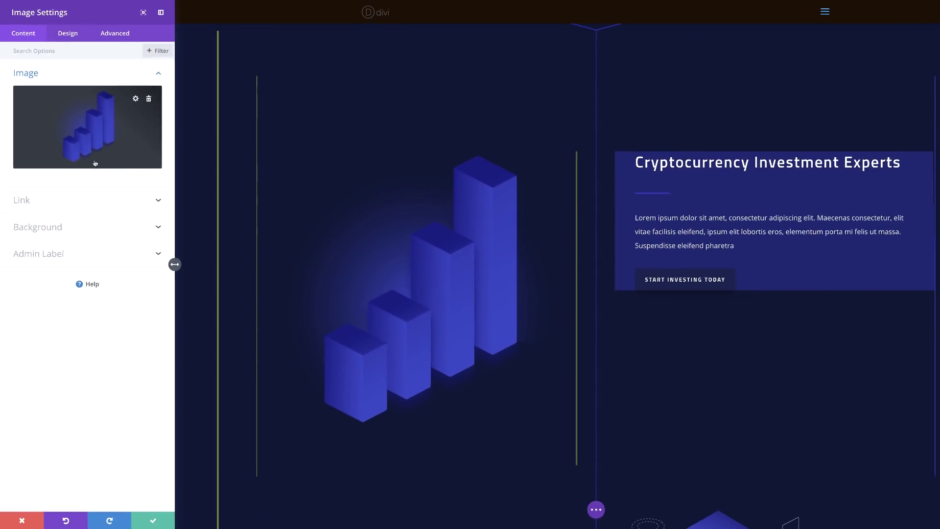
pyautogui.click(68, 34)
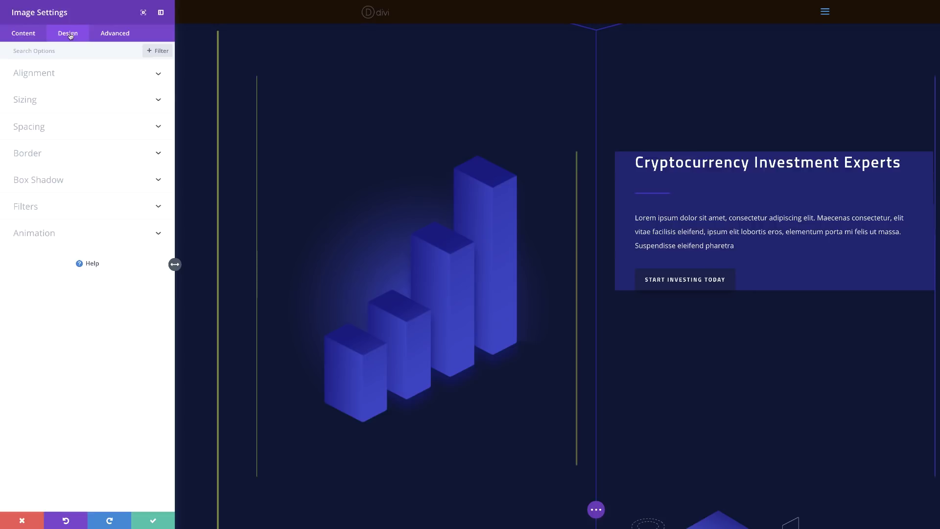
pyautogui.click(31, 99)
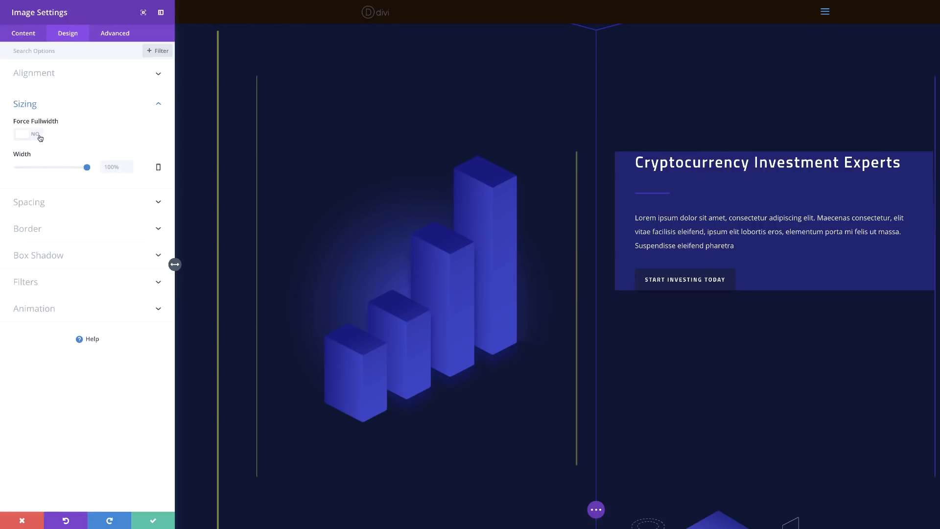
pyautogui.doubleClick(110, 169)
pyautogui.write('62')
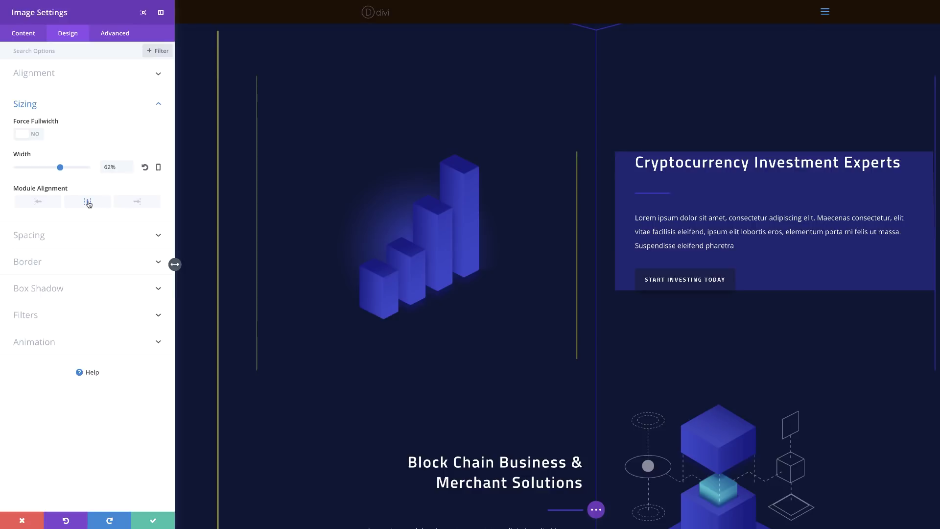
pyautogui.click(88, 203)
# Give the bar chart image a 4px left border in the color rgba(67,40,183,0.53) and save the image settings.
pyautogui.click(41, 265)
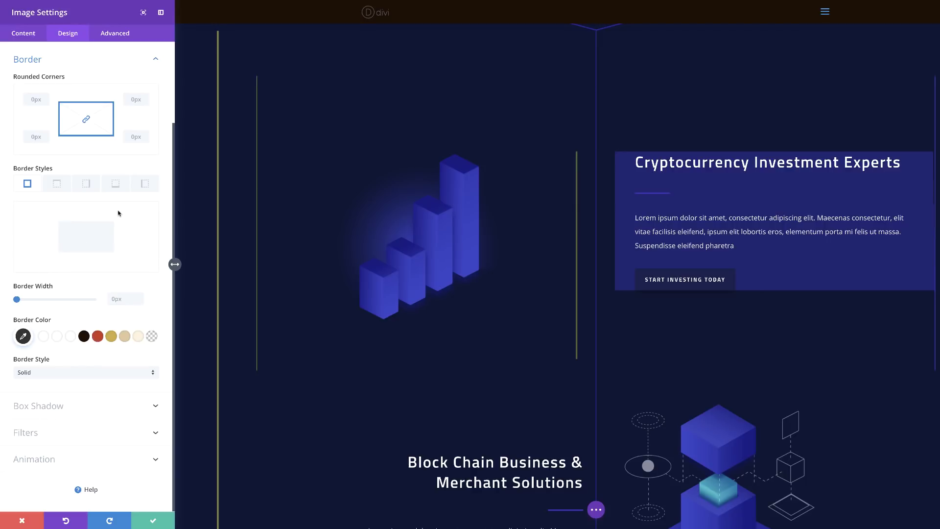
pyautogui.click(145, 184)
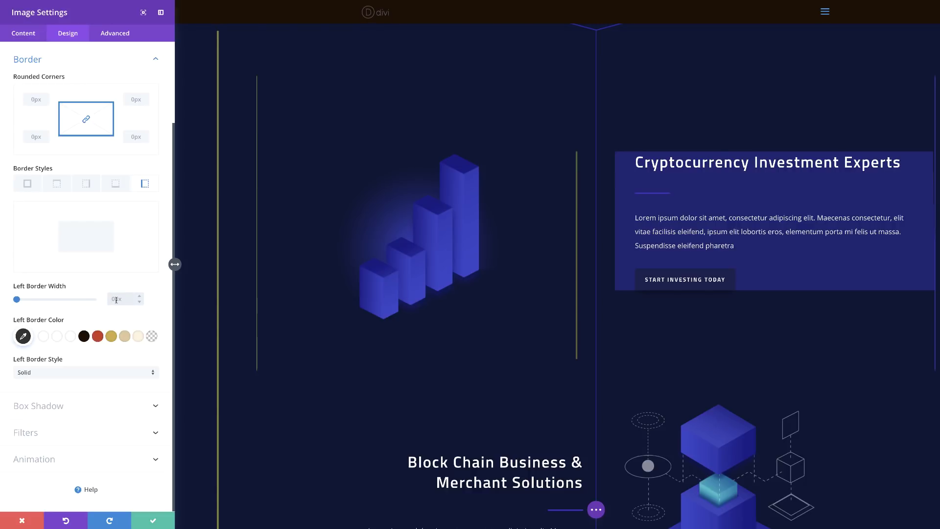
pyautogui.write('4')
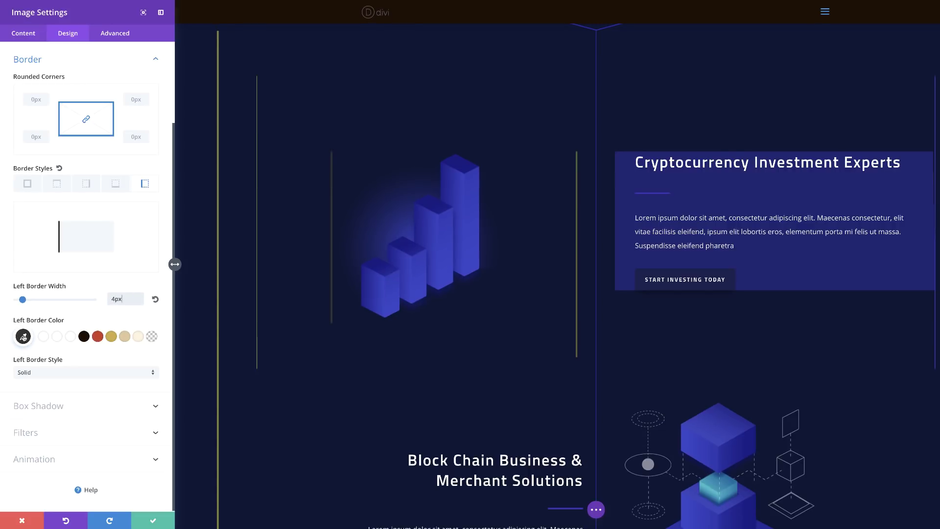
pyautogui.click(22, 338)
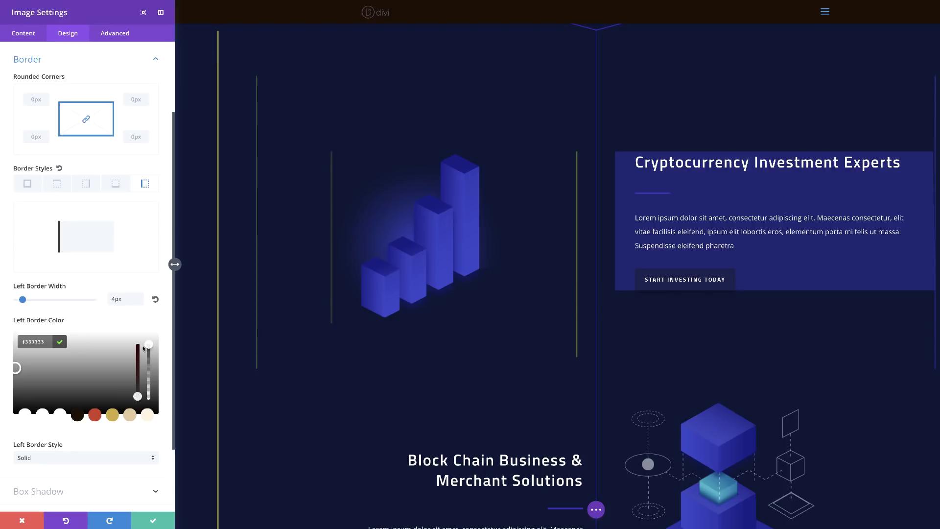
pyautogui.moveTo(149, 345); pyautogui.dragTo(150, 348)
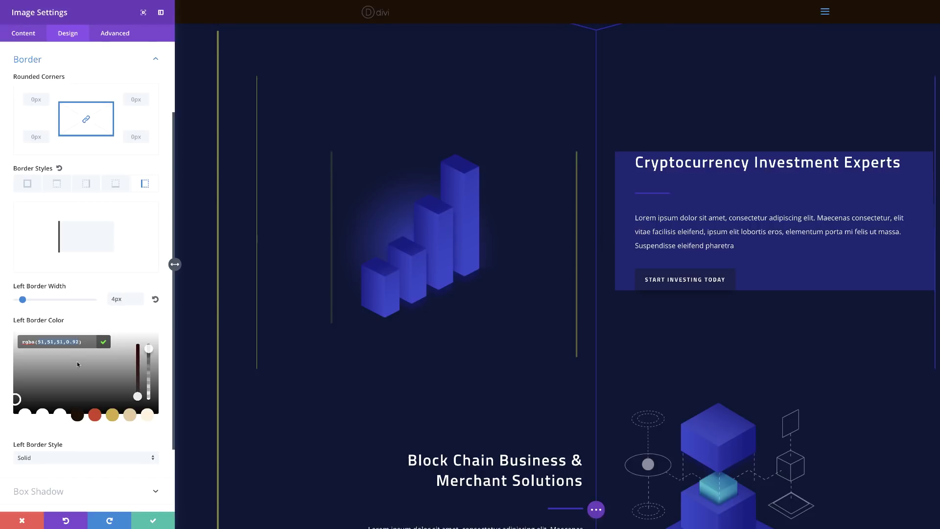
pyautogui.hotkey('ctrl', 'a')
pyautogui.write('rgba(67,40,183,0.53)')
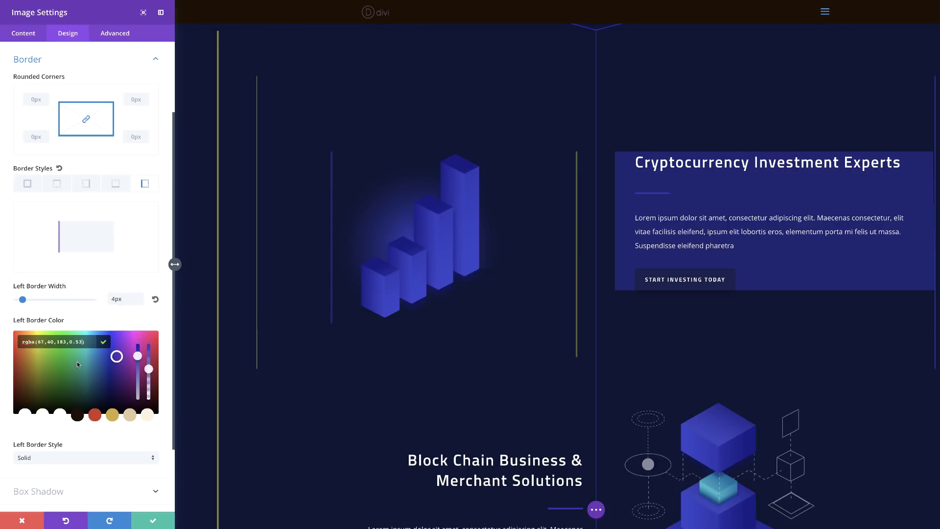
pyautogui.click(156, 324)
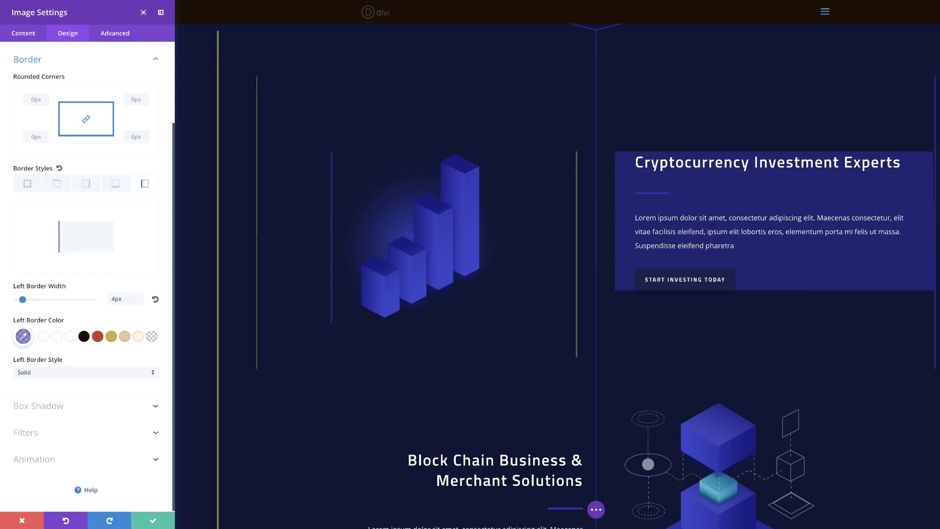
pyautogui.click(152, 521)
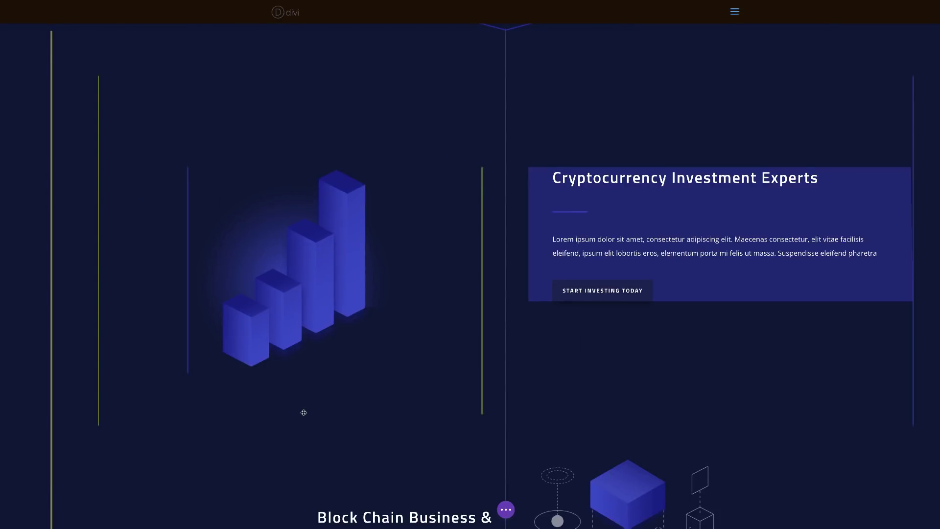
# Give the "Cryptocurrency Investment Experts" text module a 5% left margin, linked 3% top and bottom padding, and some left padding.
pyautogui.moveTo(714, 237)
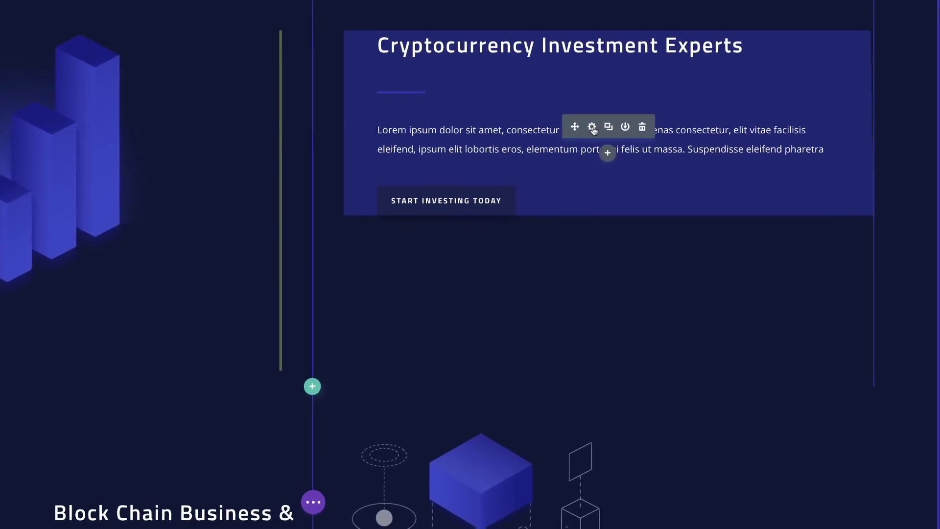
pyautogui.click(578, 120)
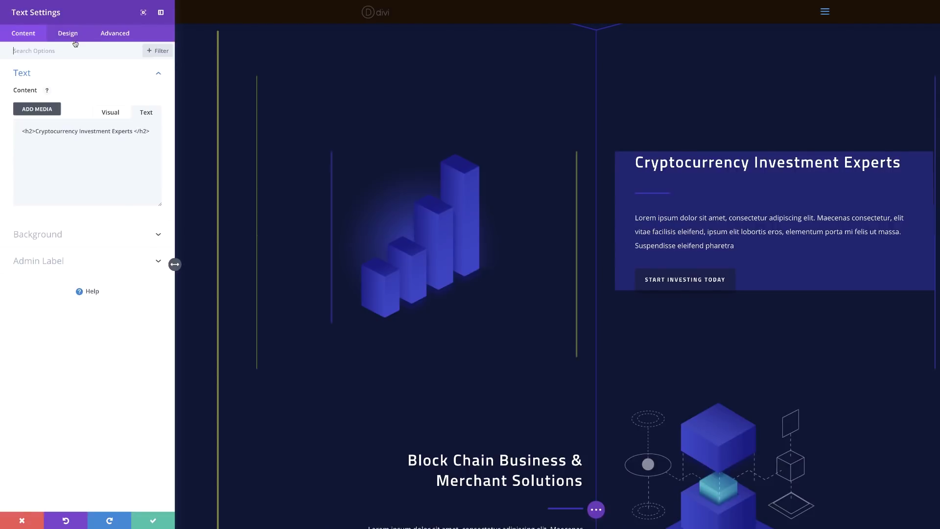
pyautogui.click(68, 33)
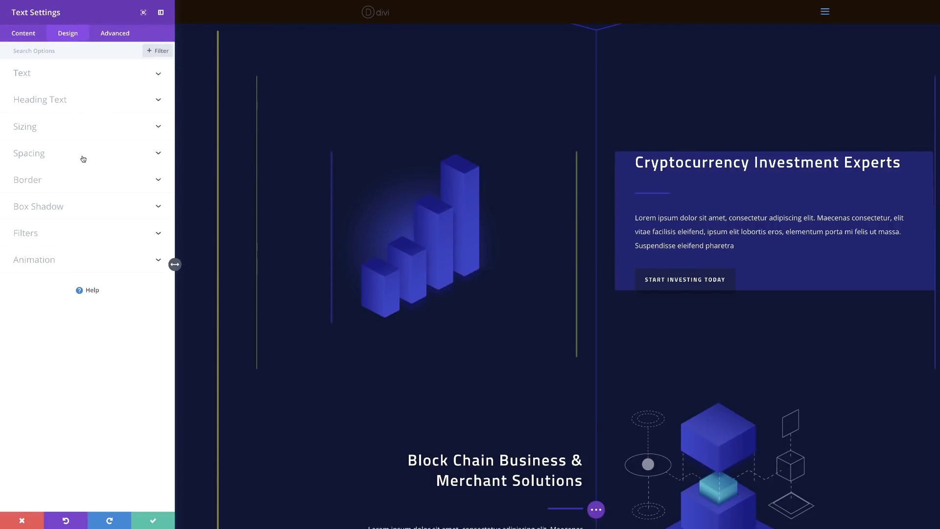
pyautogui.click(37, 154)
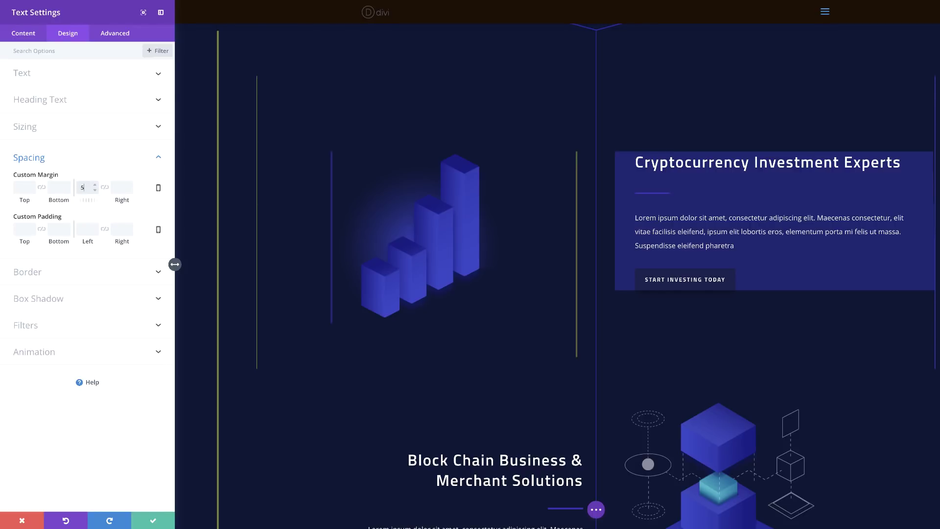
pyautogui.write('%')
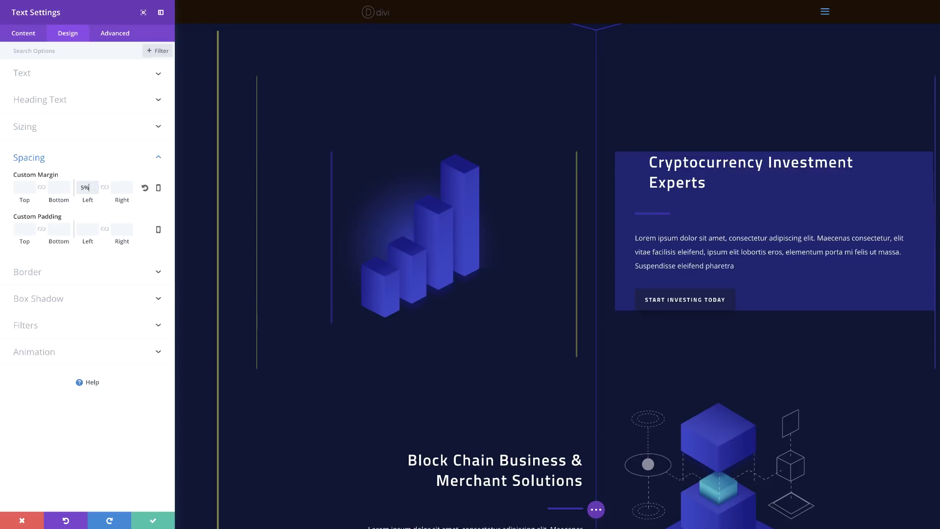
pyautogui.click(42, 232)
pyautogui.write('3%')
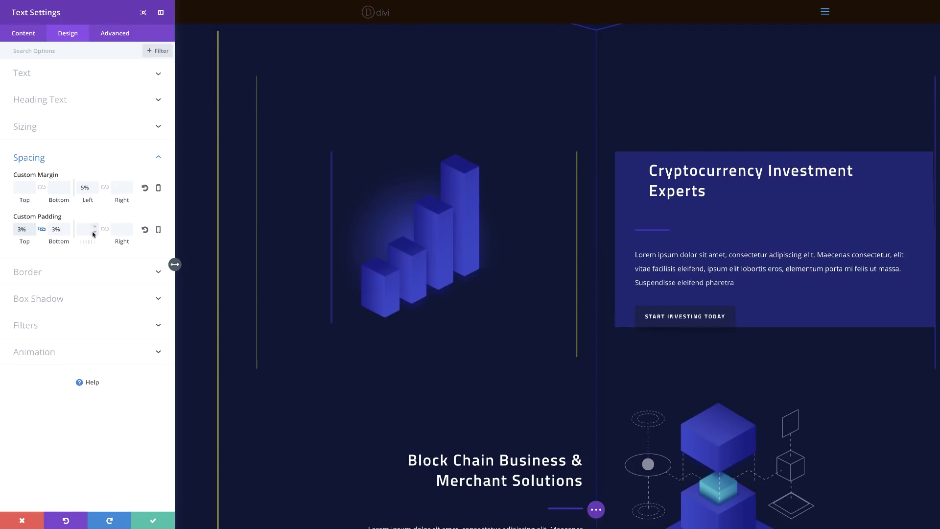
pyautogui.click(85, 230)
# Give the "Cryptocurrency Investment Experts" text module a 4px left border in #332faf and save its settings.
pyautogui.click(54, 278)
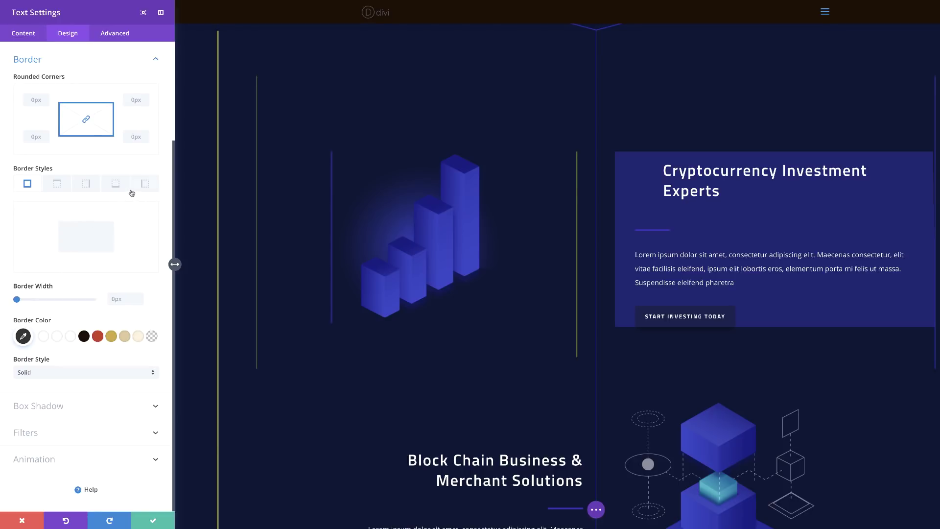
pyautogui.click(144, 184)
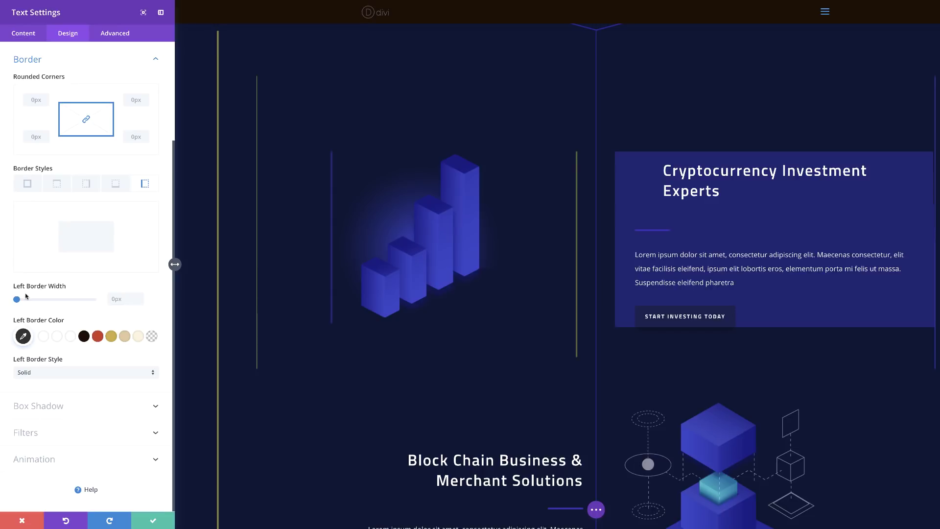
pyautogui.moveTo(17, 299); pyautogui.dragTo(23, 300)
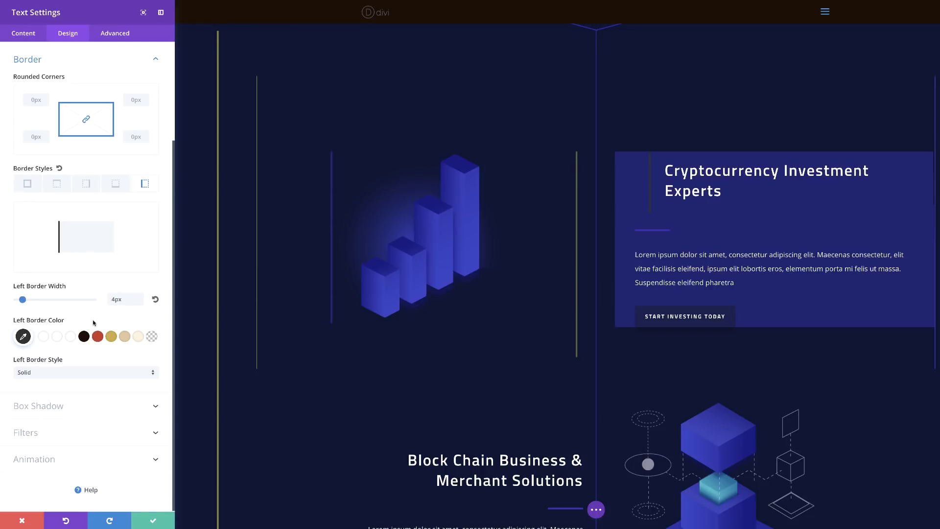
pyautogui.click(23, 336)
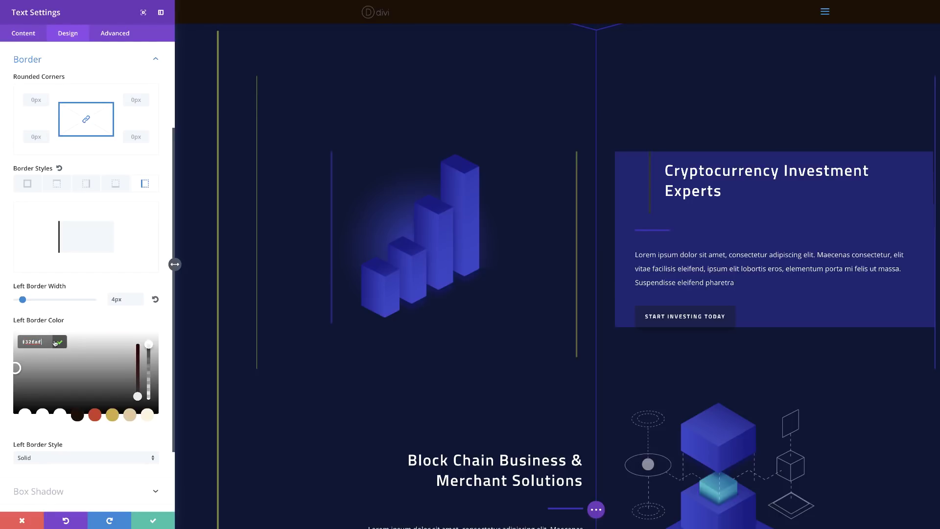
pyautogui.click(55, 342)
pyautogui.click(153, 521)
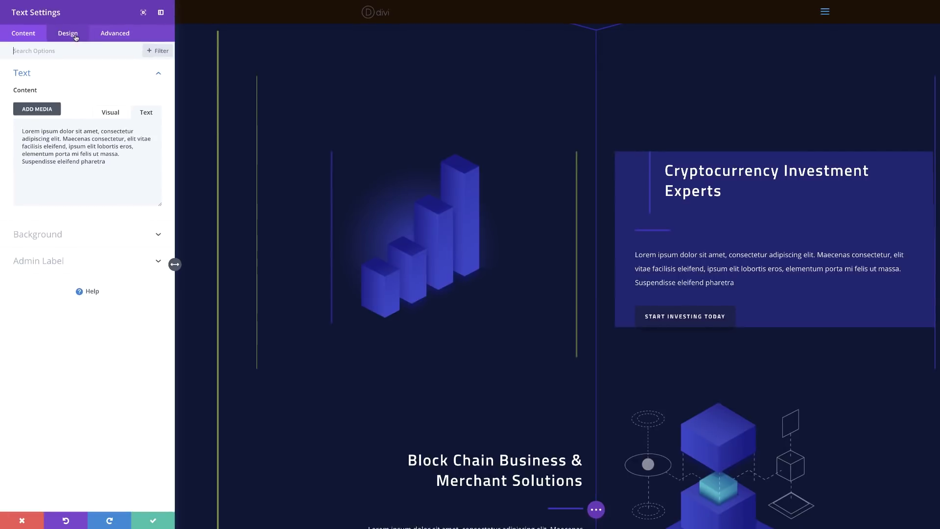
# Give the lorem ipsum text module 5% top and right margins and linked 5% padding on all sides.
pyautogui.click(76, 38)
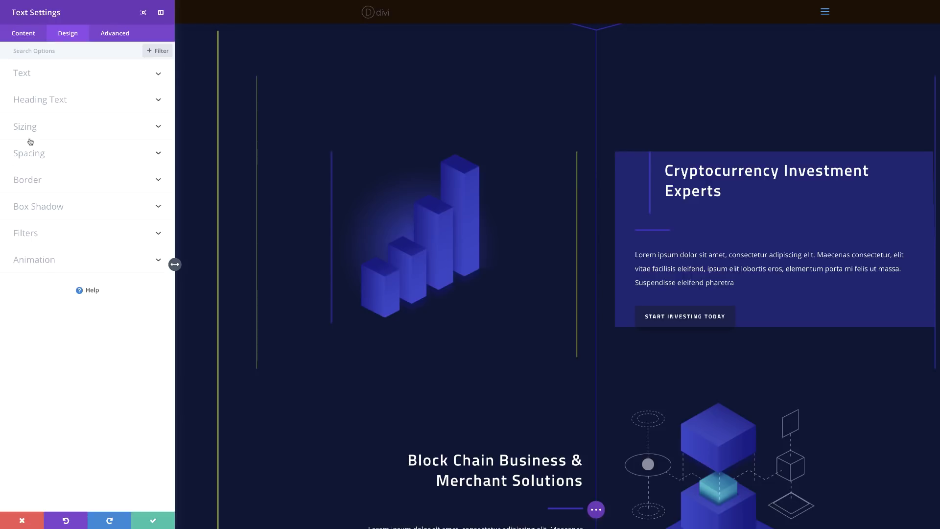
pyautogui.click(37, 154)
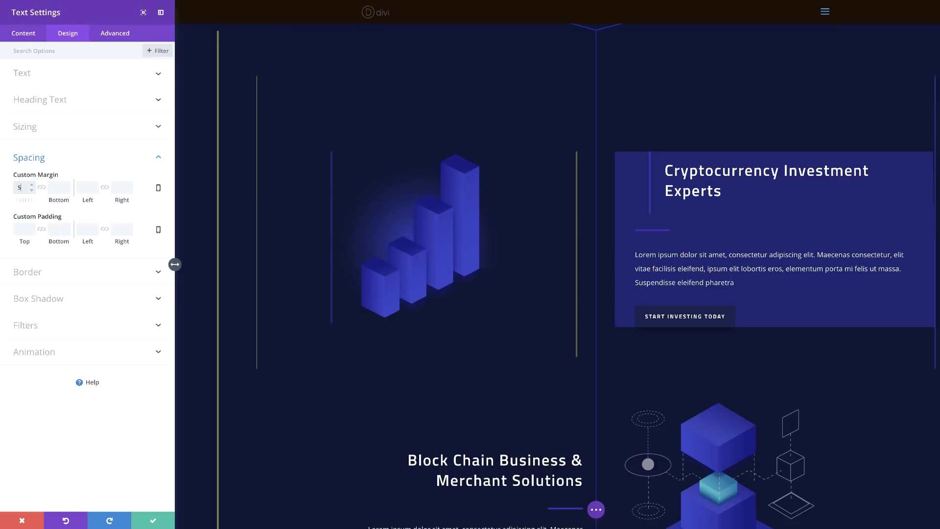
pyautogui.write('%')
pyautogui.click(117, 188)
pyautogui.write('5%')
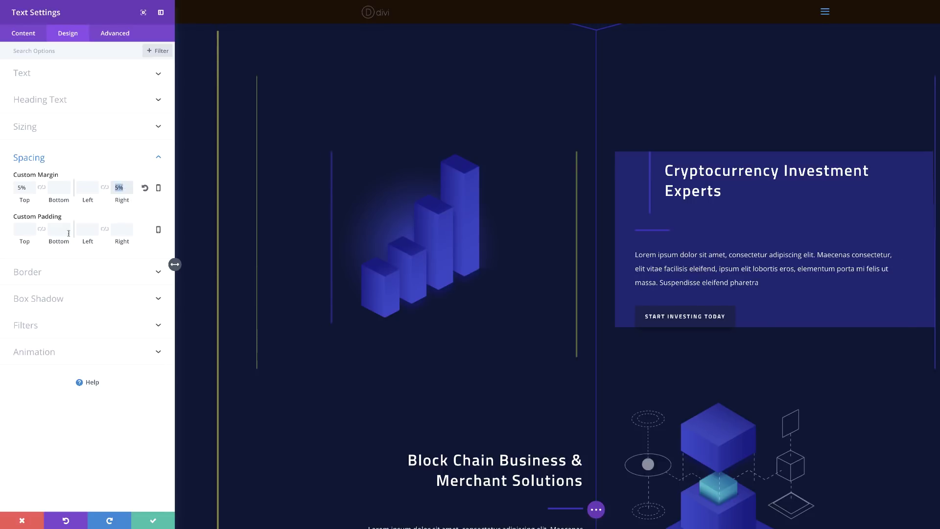
pyautogui.click(42, 230)
pyautogui.click(105, 229)
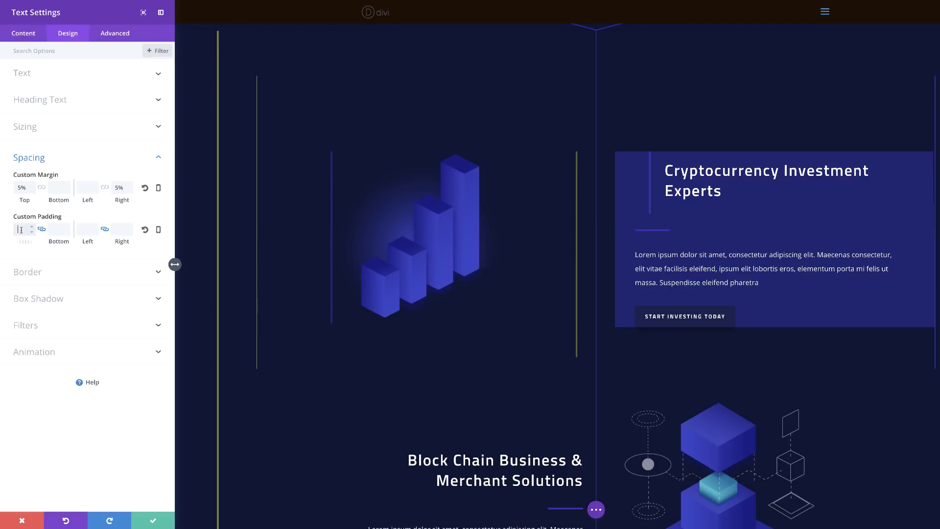
pyautogui.write('5%')
pyautogui.click(85, 229)
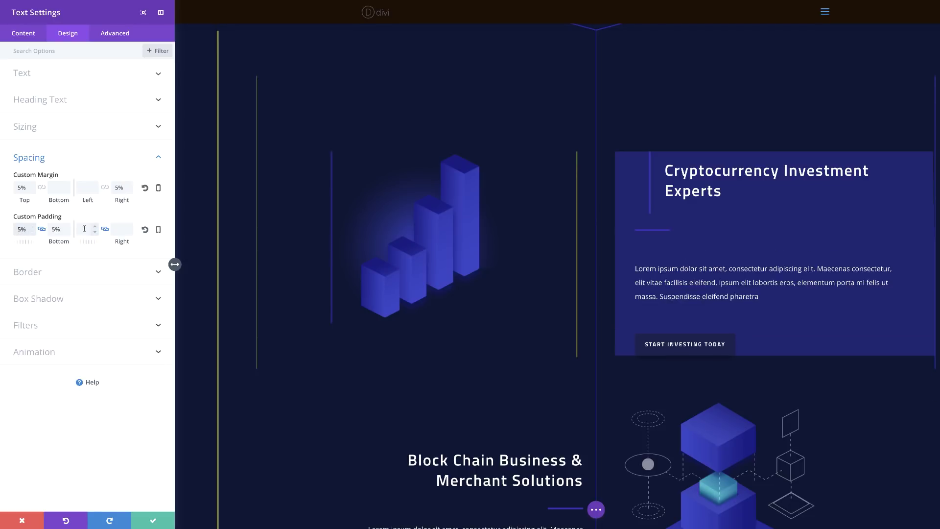
pyautogui.write('5%')
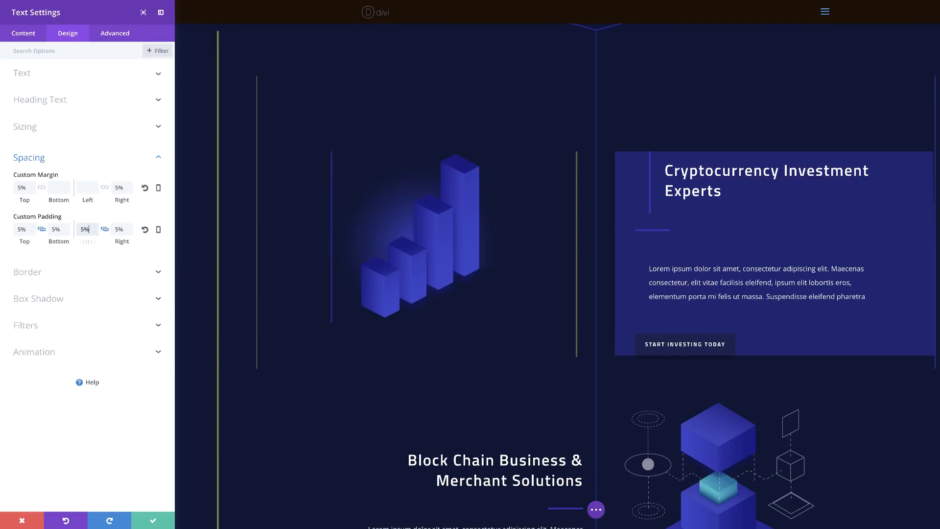
# Add a 2px right border in #332faf to the lorem ipsum text module and save its settings.
pyautogui.click(61, 274)
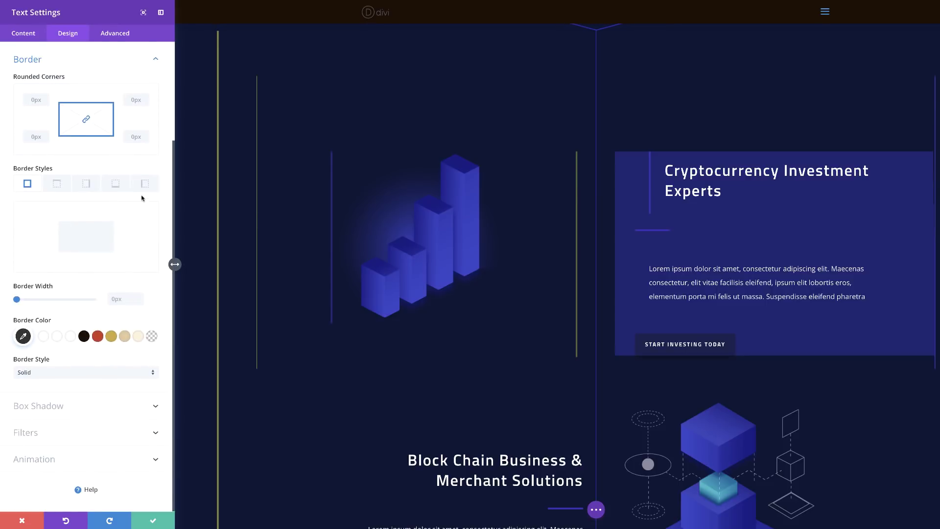
pyautogui.click(94, 185)
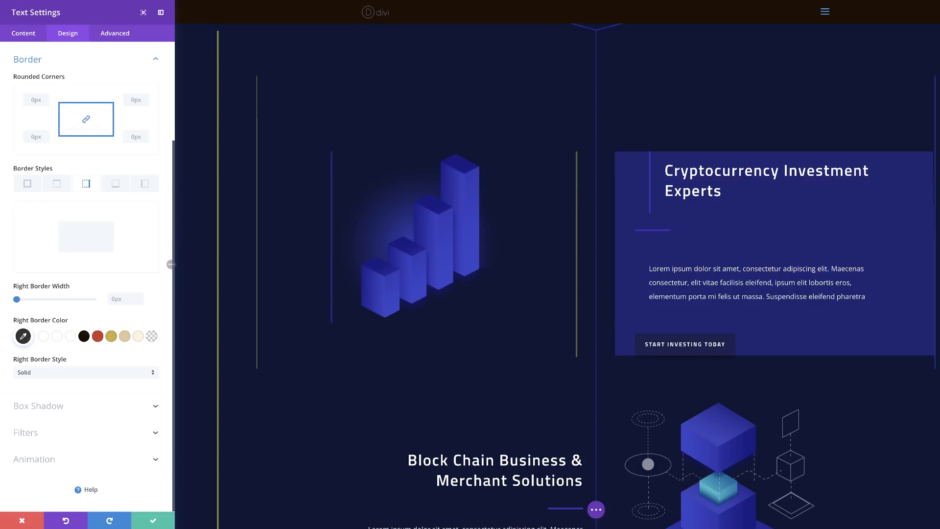
pyautogui.moveTo(18, 301); pyautogui.dragTo(20, 302)
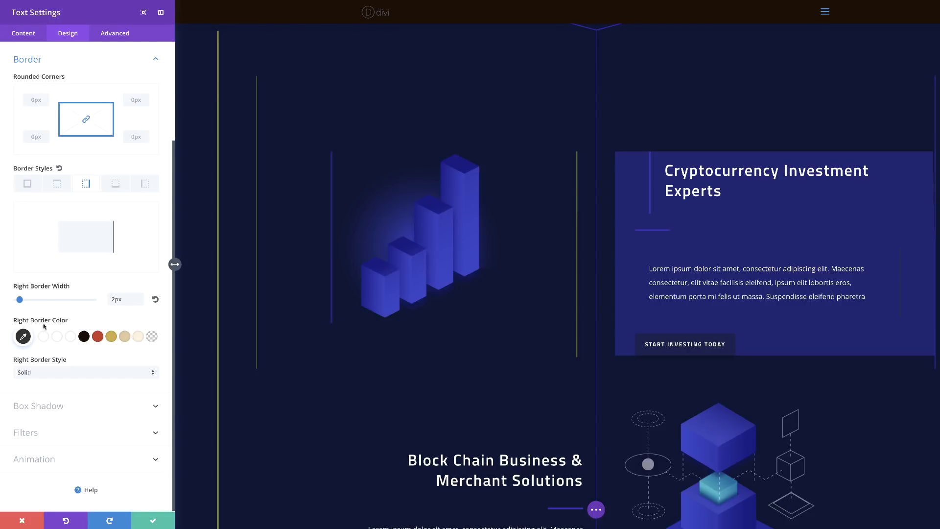
pyautogui.click(24, 336)
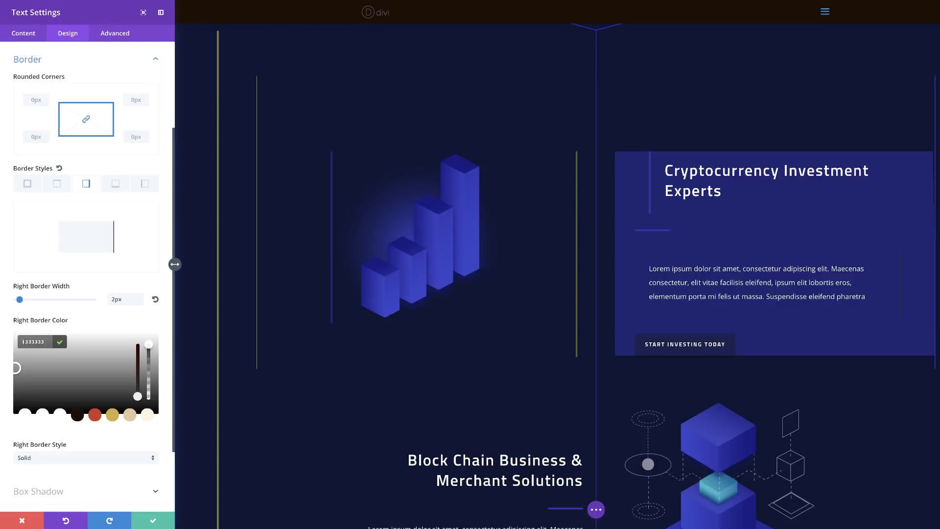
pyautogui.write('#332faf')
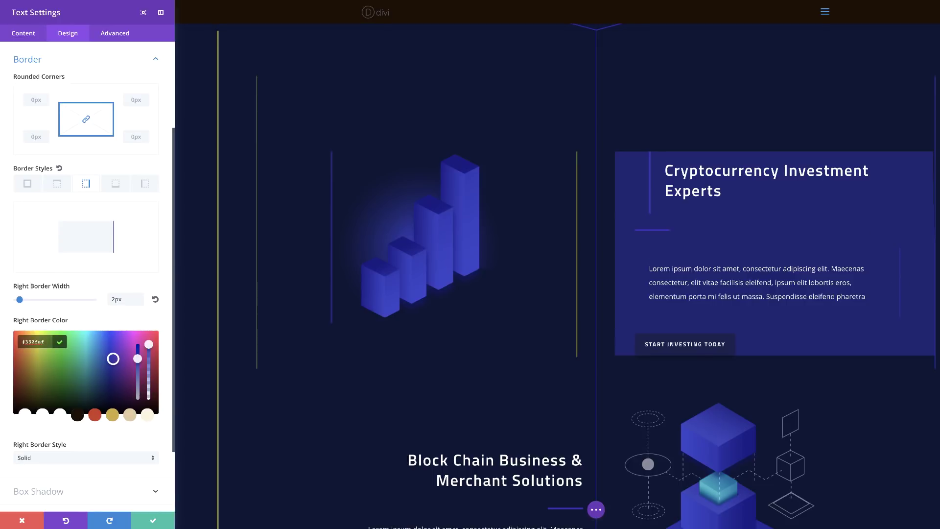
pyautogui.click(153, 520)
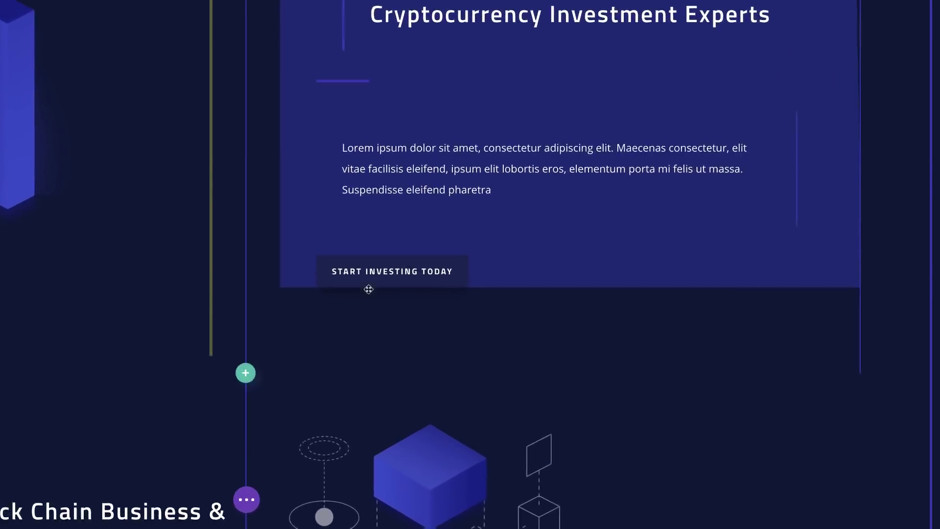
# Set the "Start Investing Today" button's border width to 24px and its border color to #101535.
pyautogui.moveTo(590, 351)
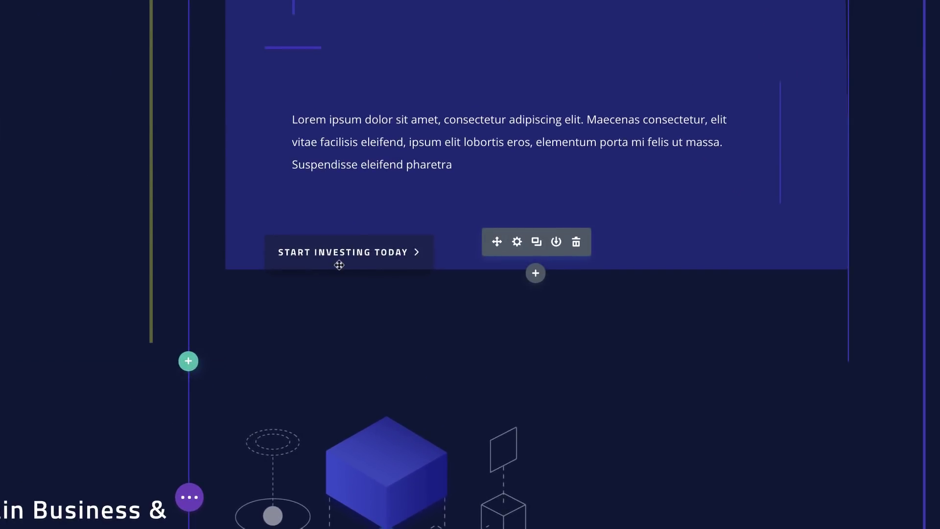
pyautogui.click(517, 244)
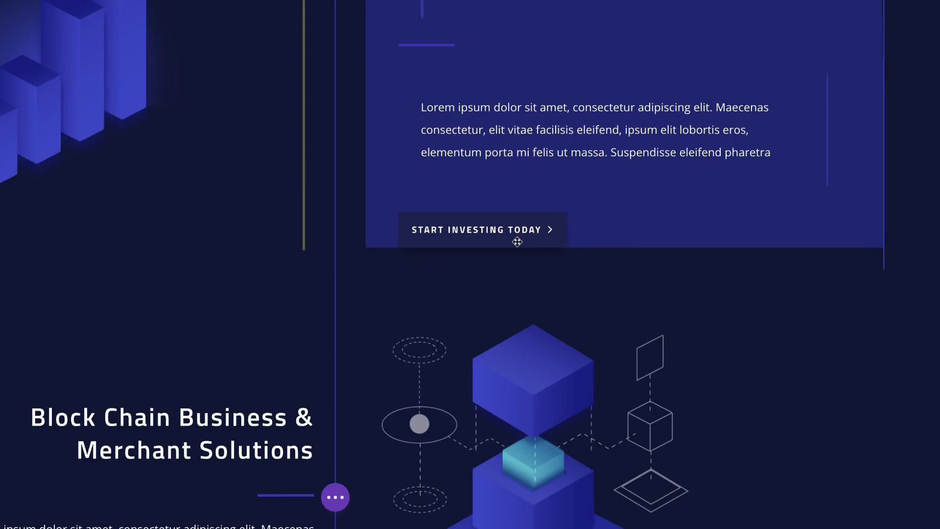
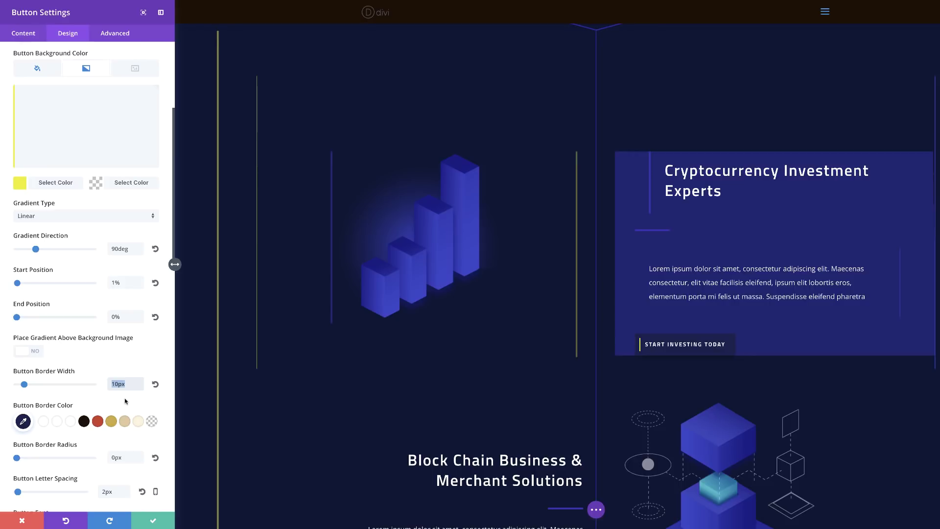
pyautogui.write('24')
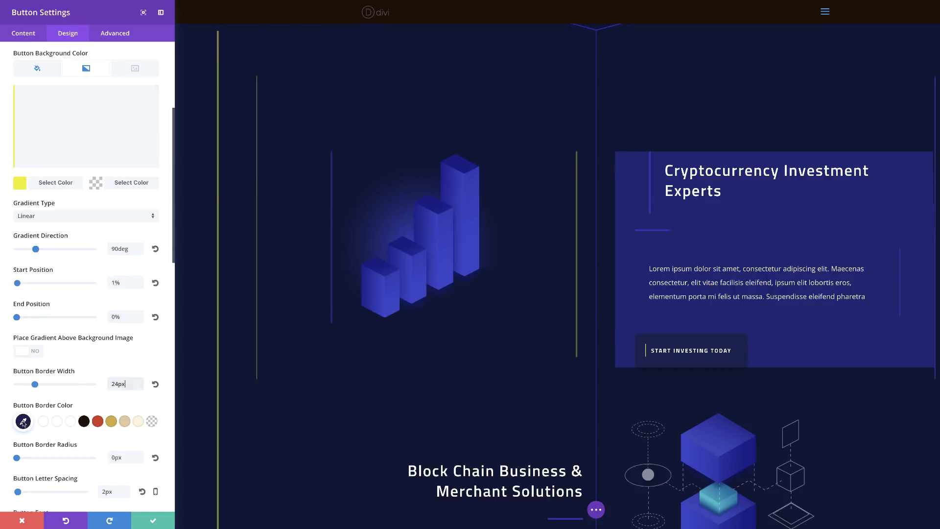
pyautogui.click(23, 421)
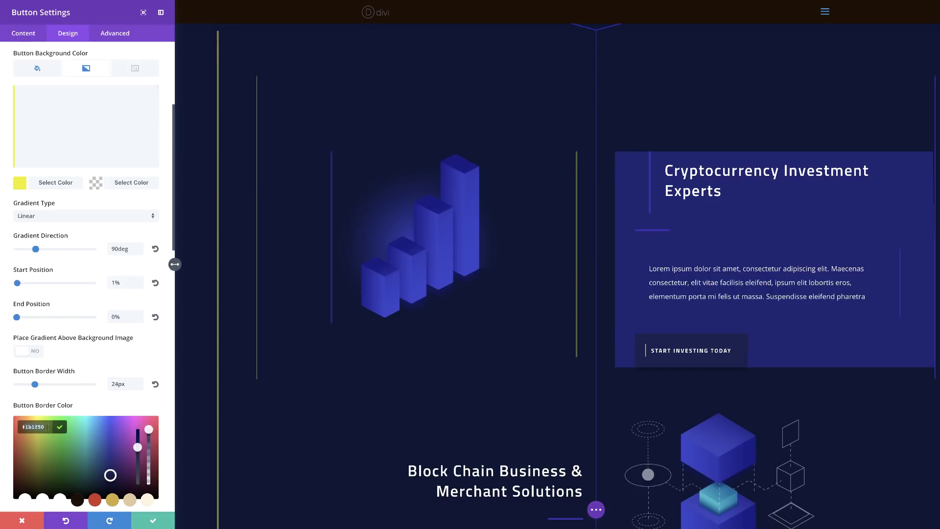
pyautogui.write('101535')
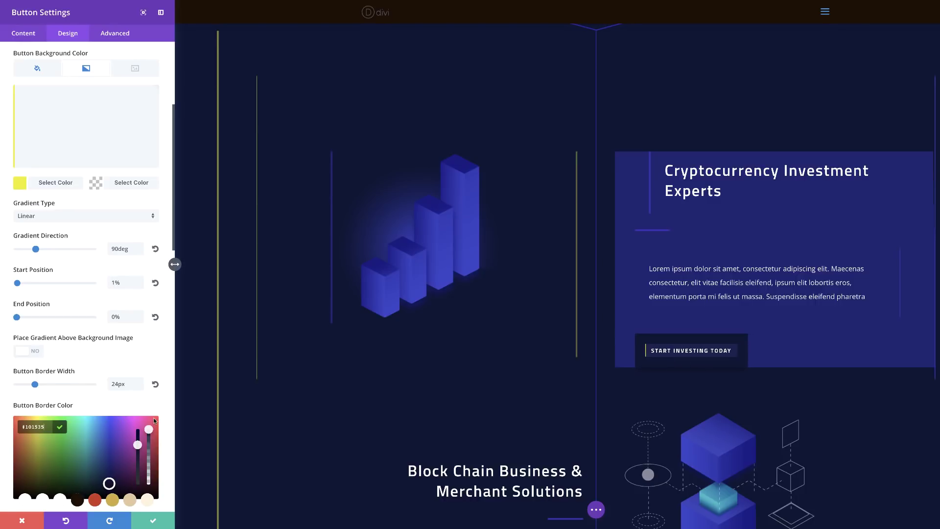
# Give the "Start Investing Today" button linked top and bottom padding of 1em.
pyautogui.scroll(-3, 154, 420)
pyautogui.scroll(-1, 154, 420)
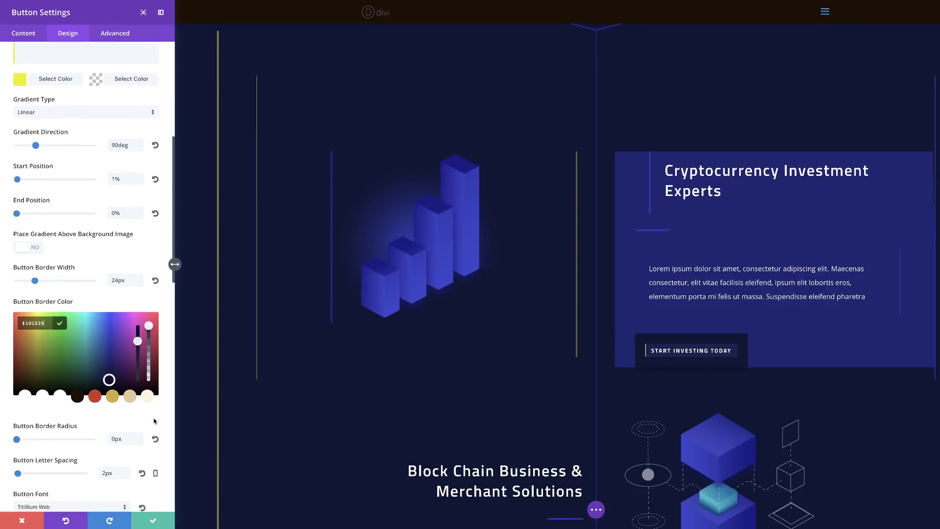
pyautogui.scroll(-1, 155, 420)
pyautogui.scroll(-6, 155, 421)
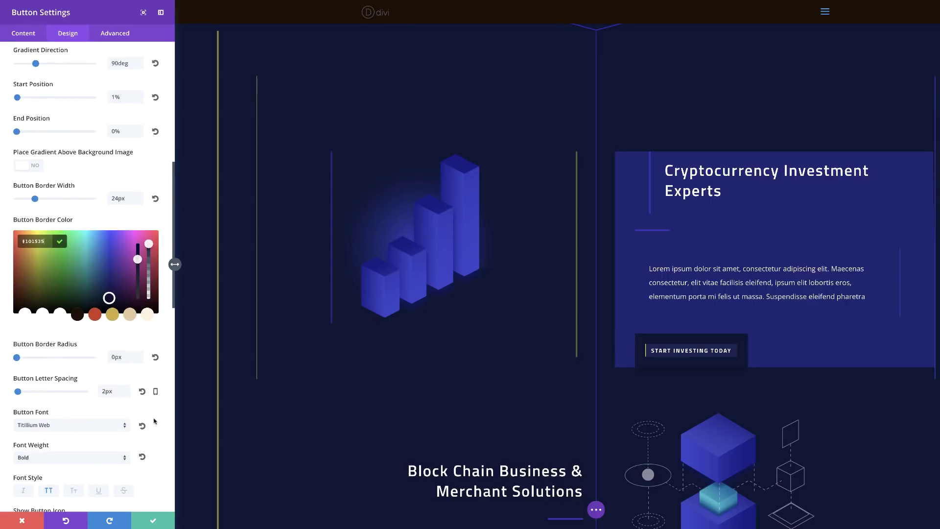
pyautogui.scroll(-4, 154, 421)
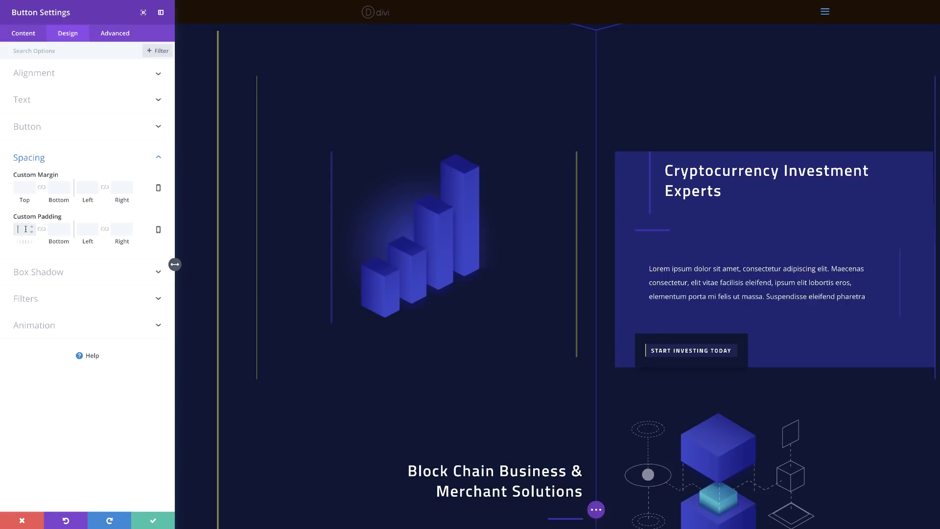
pyautogui.click(42, 229)
pyautogui.click(24, 230)
pyautogui.write('1em')
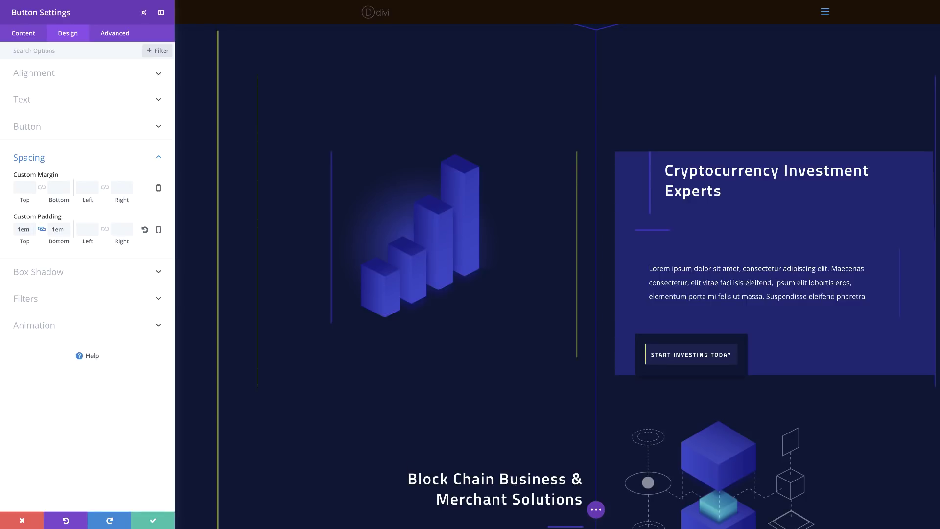
# Apply the top-left inner box shadow preset to the button with horizontal and vertical positions of 2px.
pyautogui.click(50, 272)
pyautogui.click(142, 182)
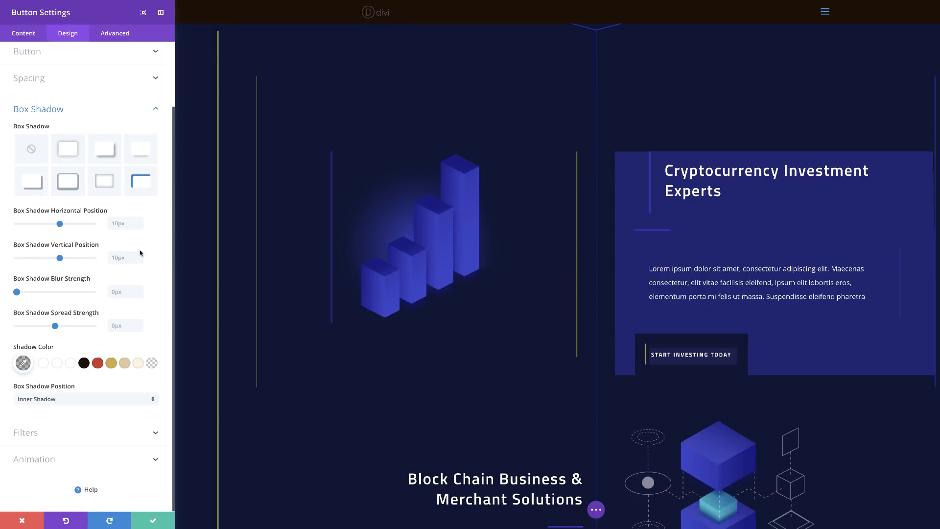
pyautogui.click(121, 224)
pyautogui.write('2px')
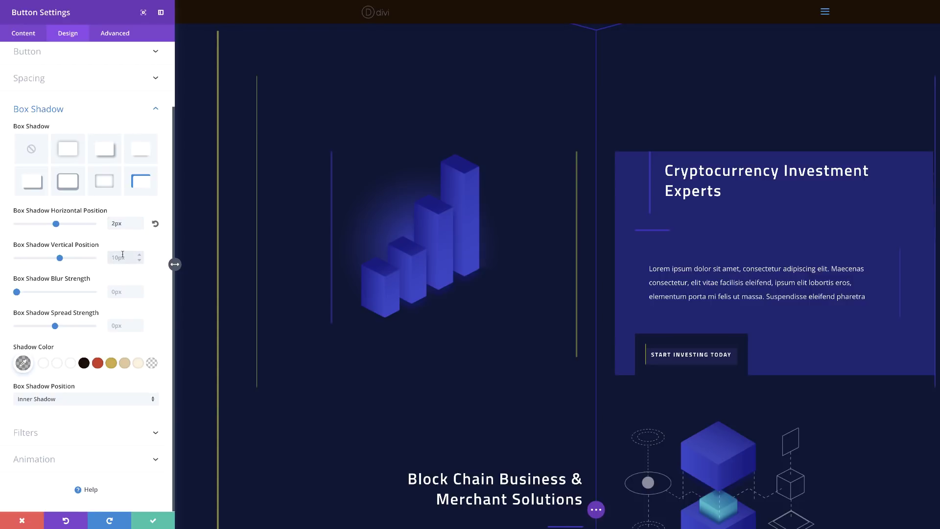
pyautogui.write('2px')
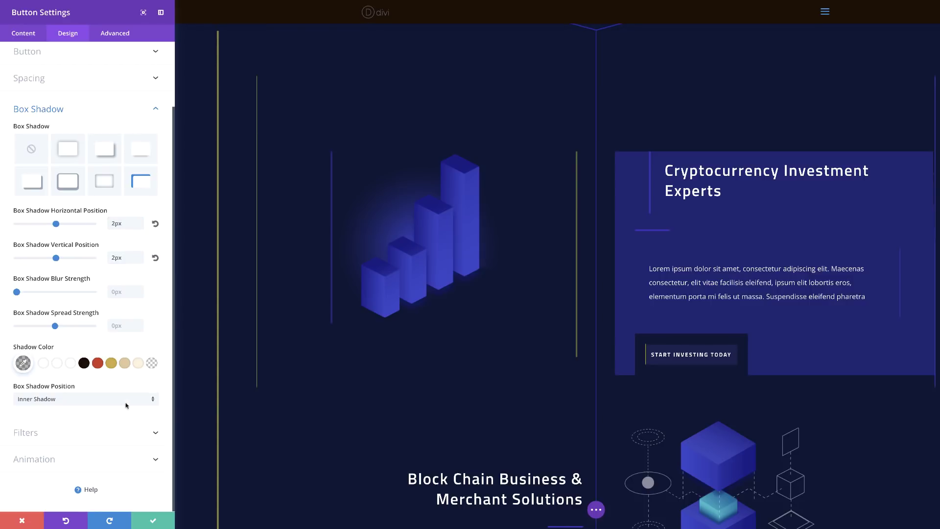
# Make the button's shadow color fully opaque #332faf and change the shadow position to Outer Shadow.
pyautogui.click(23, 363)
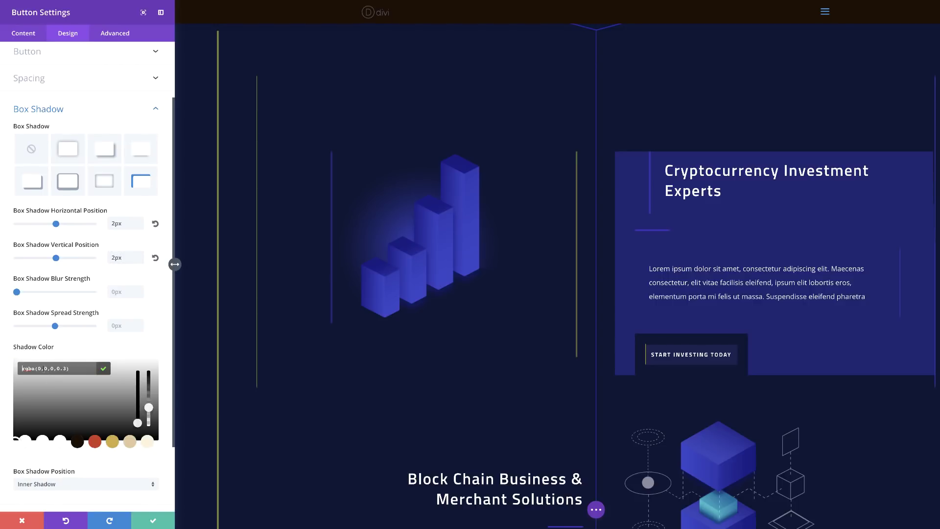
pyautogui.moveTo(148, 407); pyautogui.dragTo(148, 371)
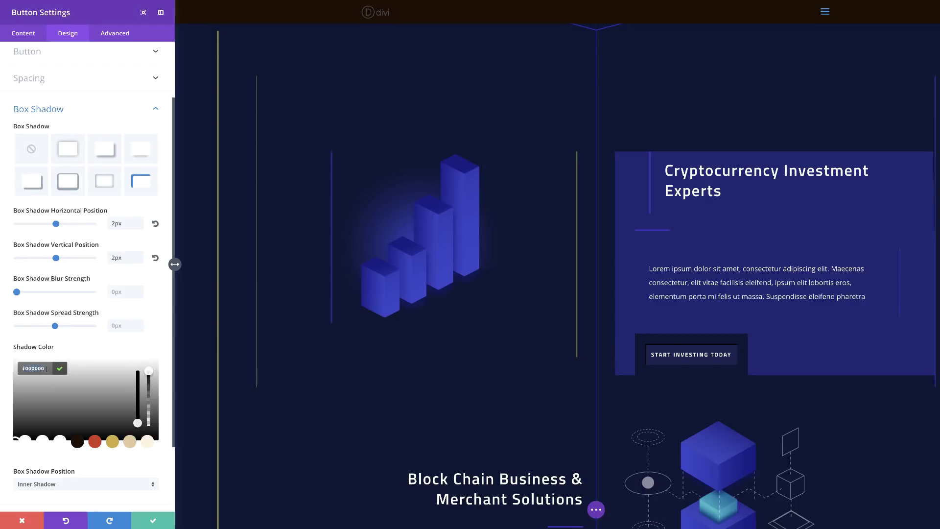
pyautogui.write('#332faf')
pyautogui.scroll(-2, 101, 459)
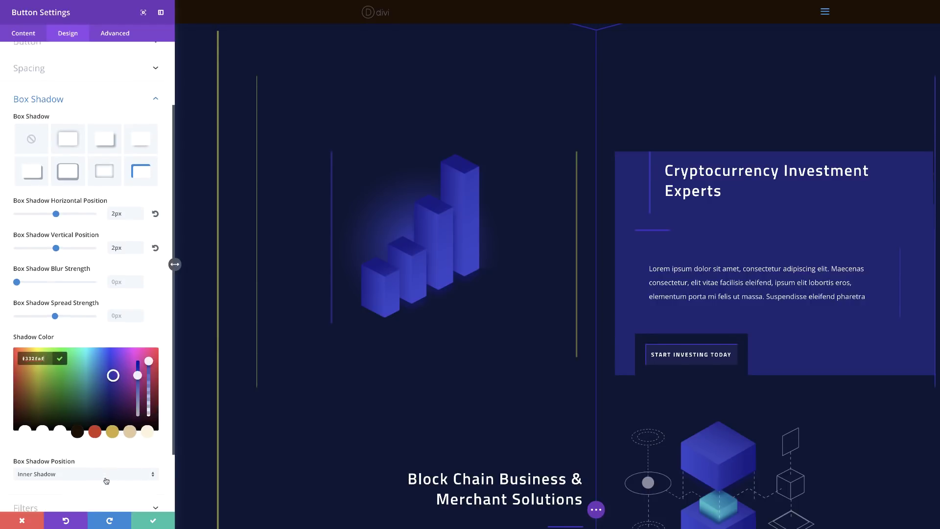
pyautogui.click(55, 434)
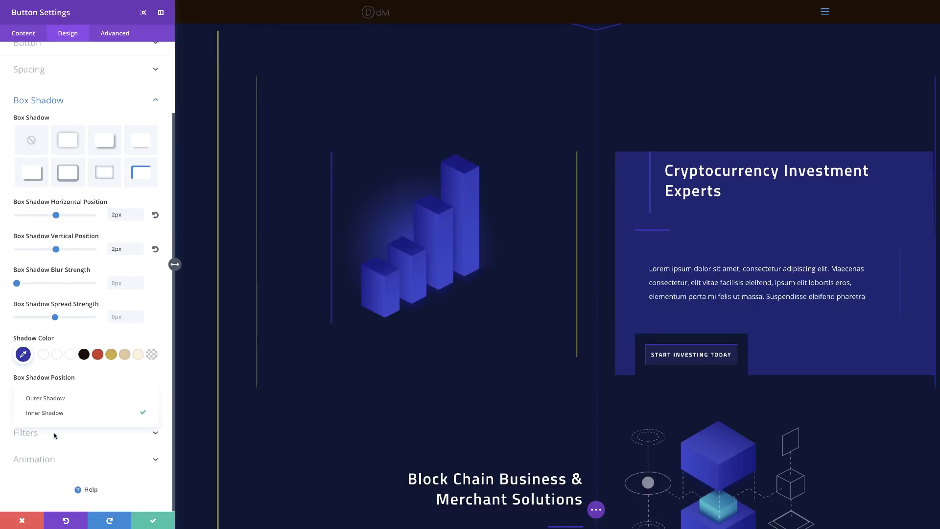
pyautogui.click(55, 398)
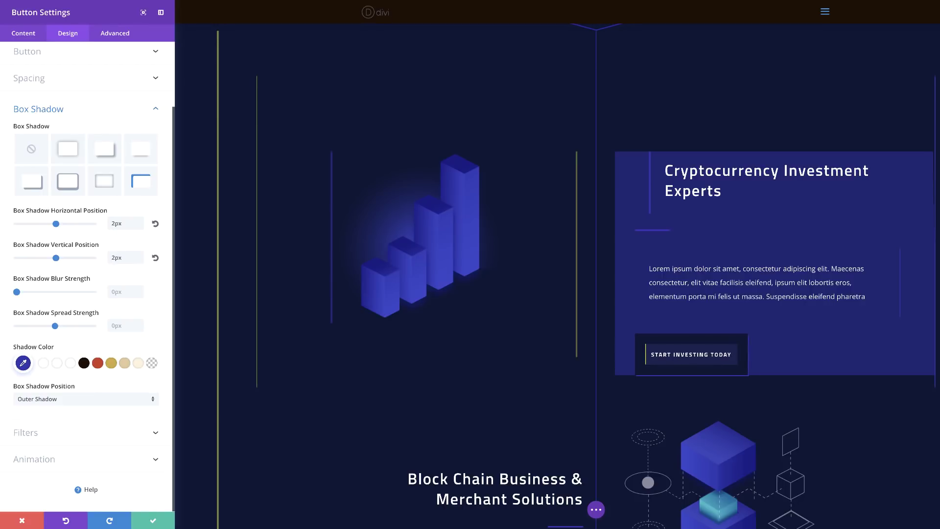
# Save the button settings and insert a Divider module below the bar-chart image.
pyautogui.click(153, 520)
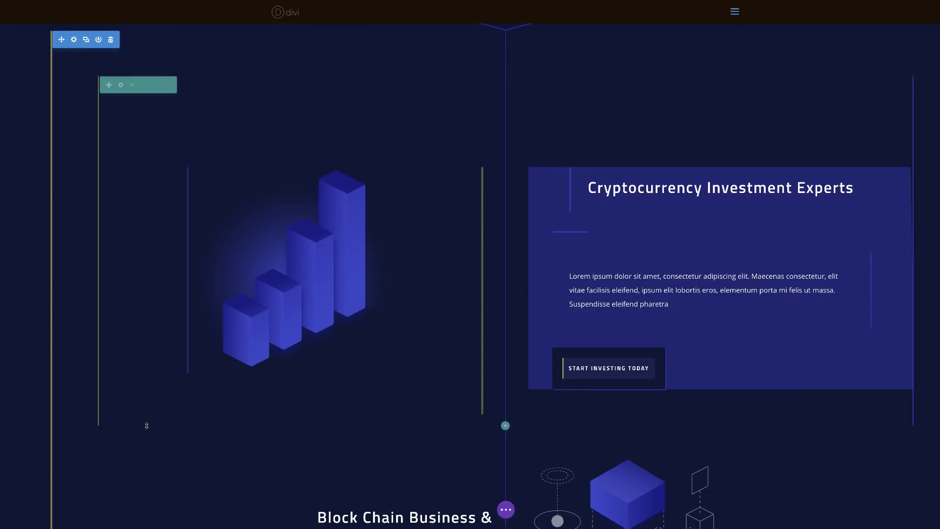
pyautogui.scroll(1, 0, 332)
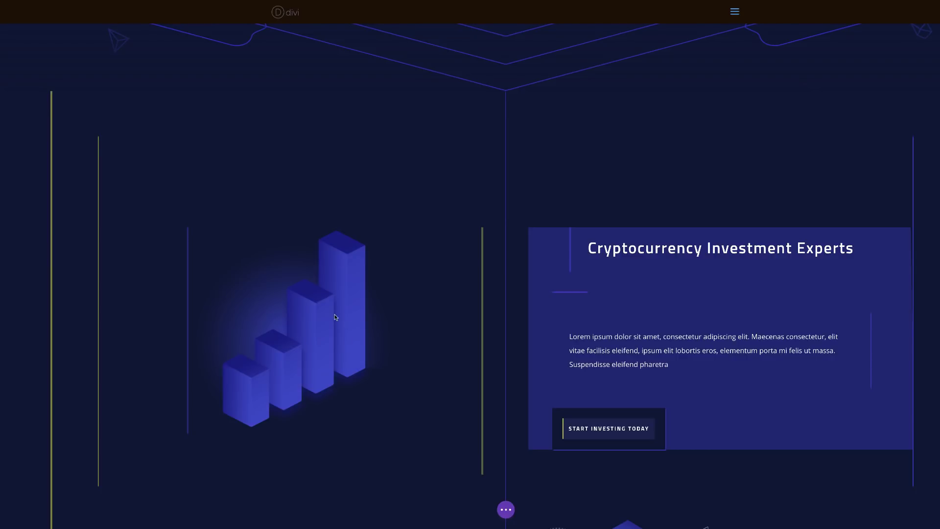
pyautogui.moveTo(279, 260)
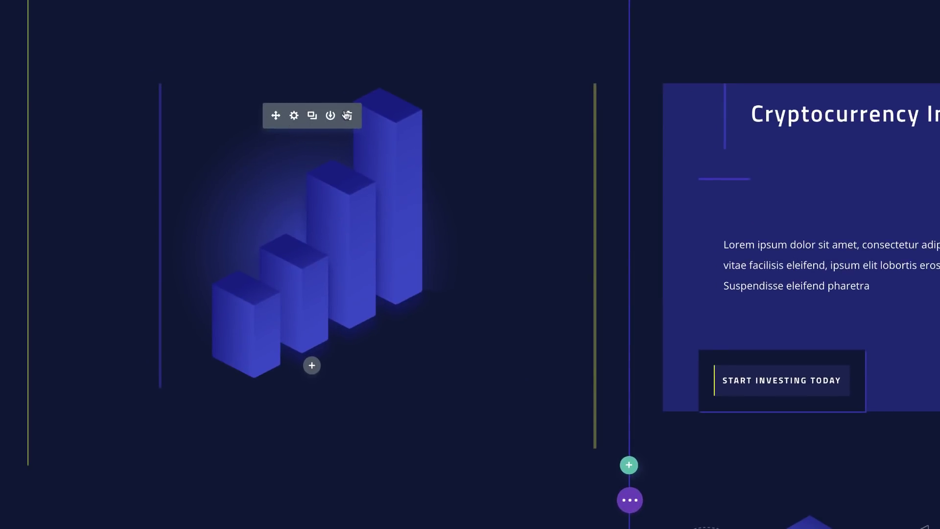
pyautogui.click(312, 365)
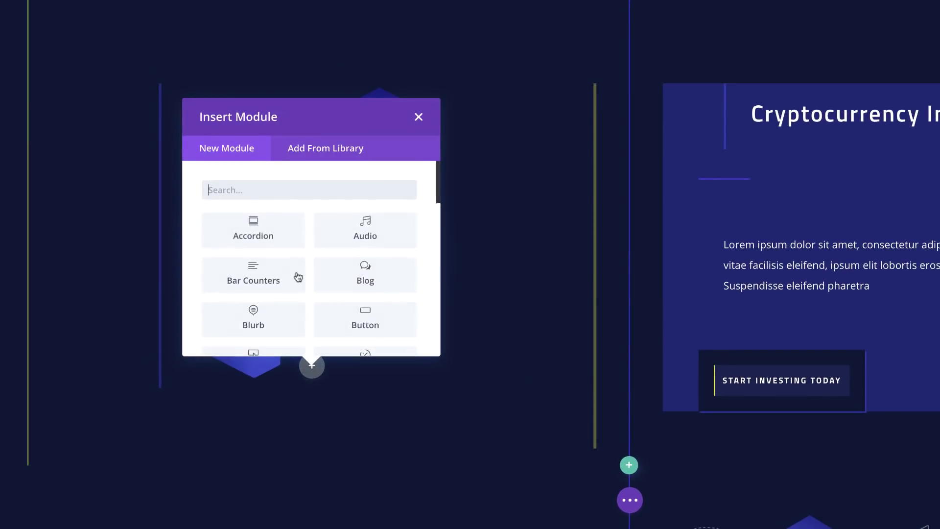
pyautogui.write('divi')
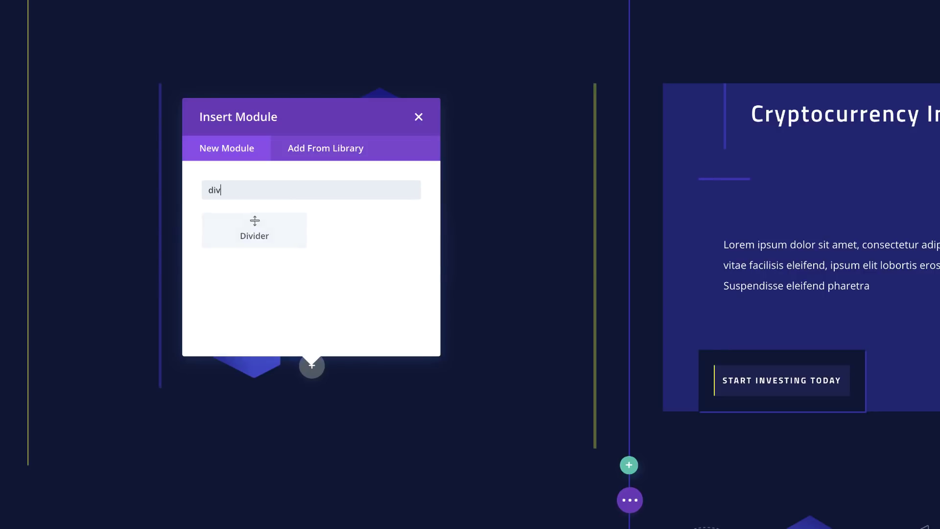
pyautogui.click(262, 232)
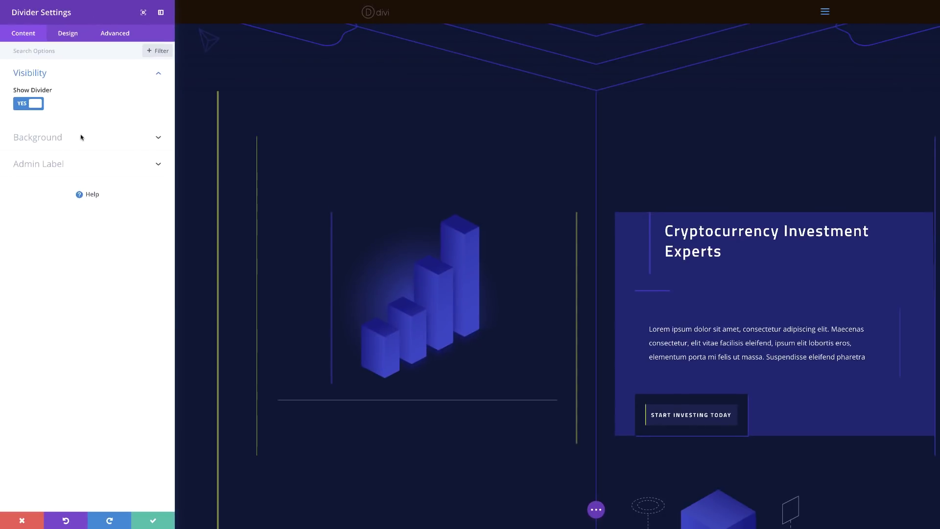
# Give the divider a background gradient from yellow #edf000 to fully transparent white, rgba(255,255,255,0).
pyautogui.click(50, 139)
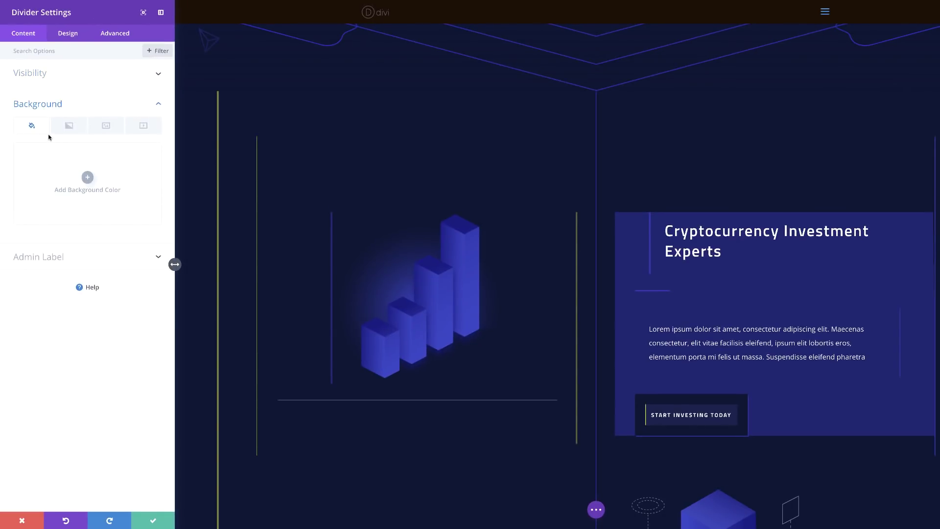
pyautogui.click(69, 126)
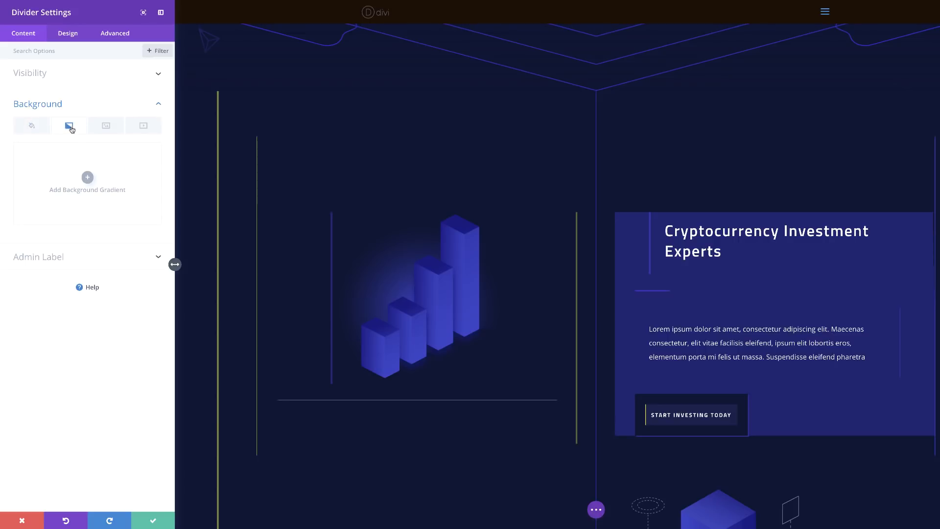
pyautogui.click(88, 177)
pyautogui.click(20, 240)
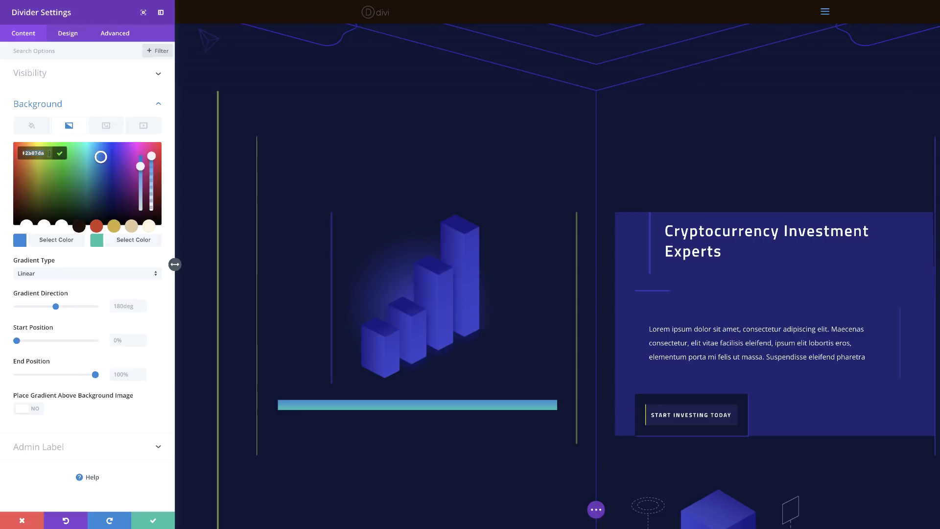
pyautogui.write('#edf000')
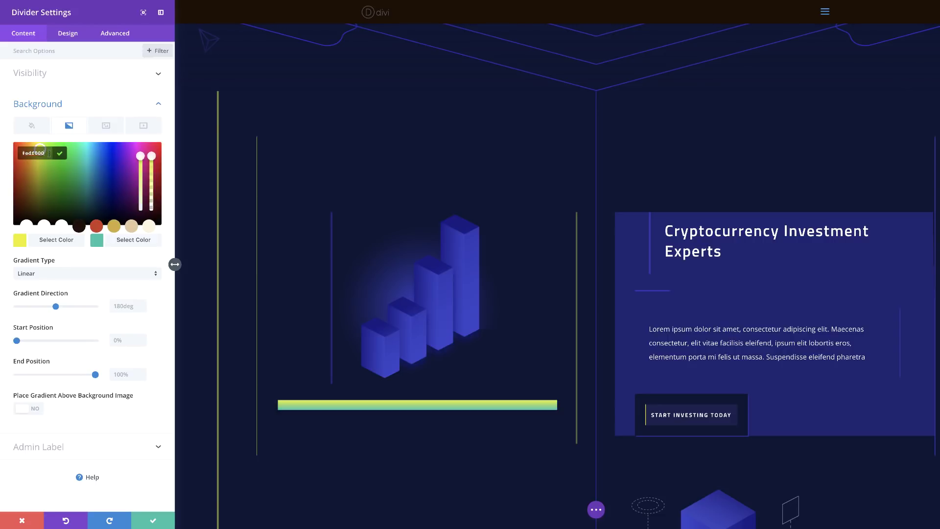
pyautogui.click(99, 244)
pyautogui.moveTo(152, 162); pyautogui.dragTo(153, 171)
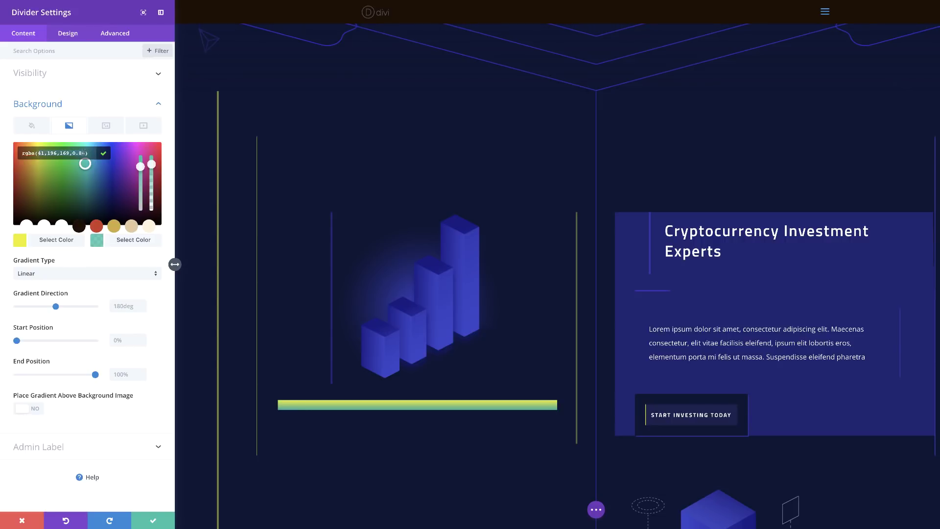
pyautogui.write('rgba(255,255,255,0)')
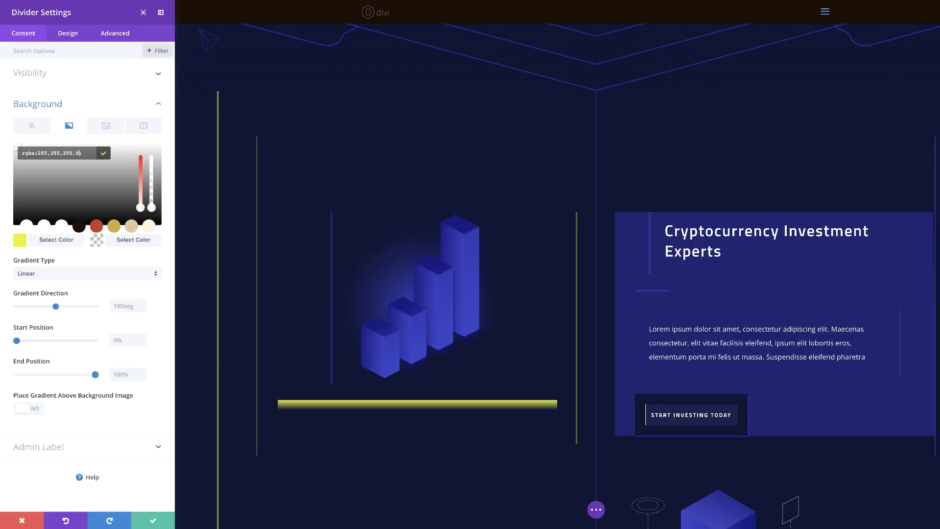
# Size the divider with a weight of 2px, a height of 2px and a width of 80%, and align it left.
pyautogui.click(67, 33)
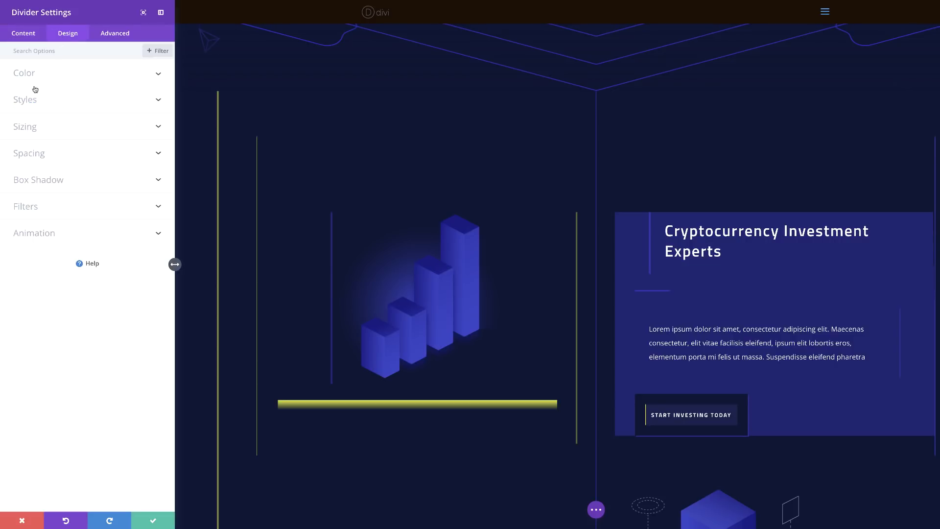
pyautogui.click(35, 128)
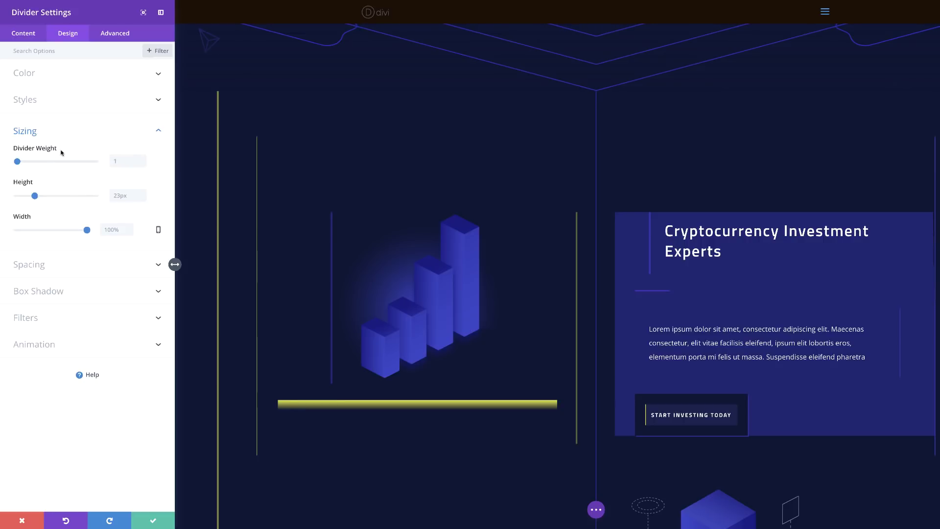
pyautogui.click(19, 162)
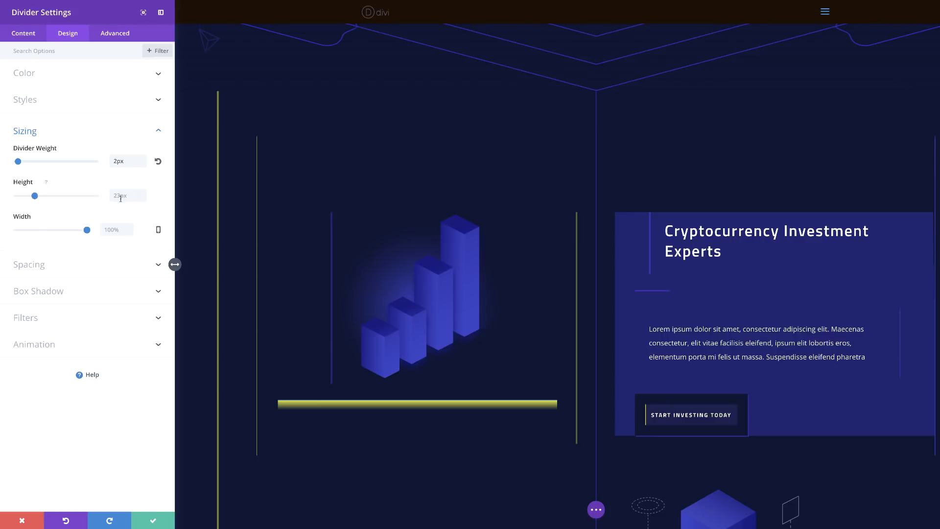
pyautogui.write('2px')
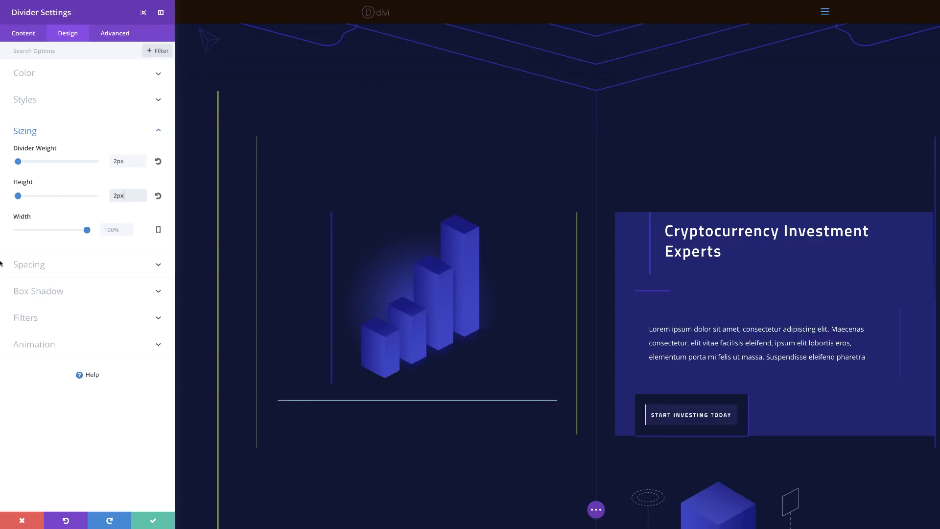
pyautogui.click(112, 231)
pyautogui.write('80%')
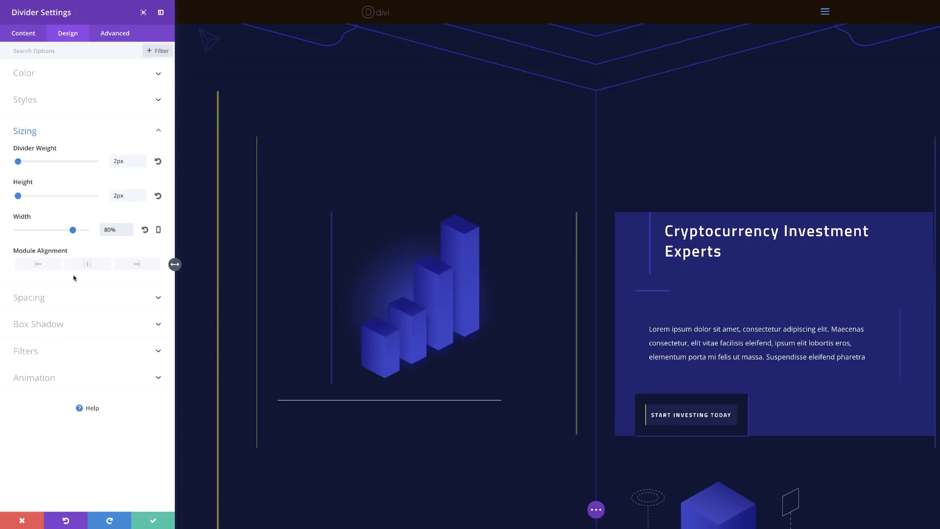
pyautogui.click(42, 265)
# Set the divider's gradient direction to 90deg, start position to 1% and end position to 0%, and save it.
pyautogui.click(25, 34)
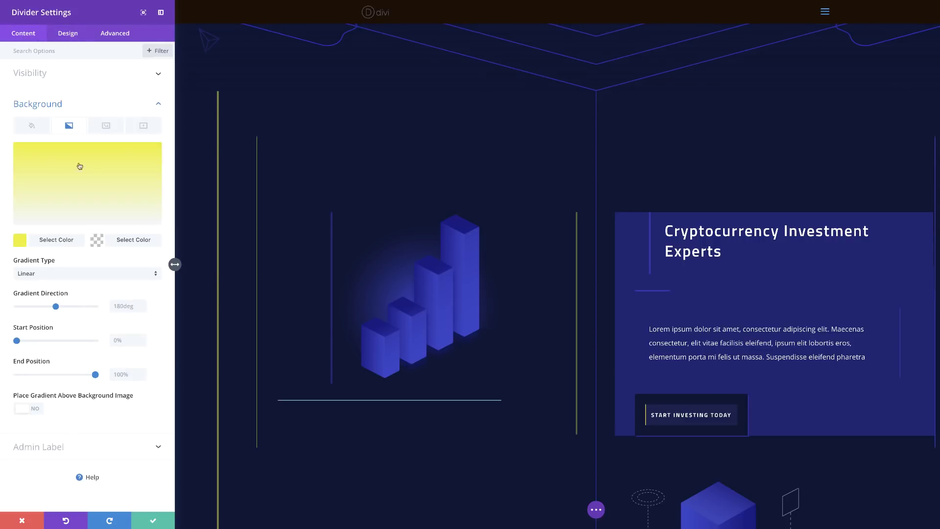
pyautogui.click(135, 309)
pyautogui.write('90deg')
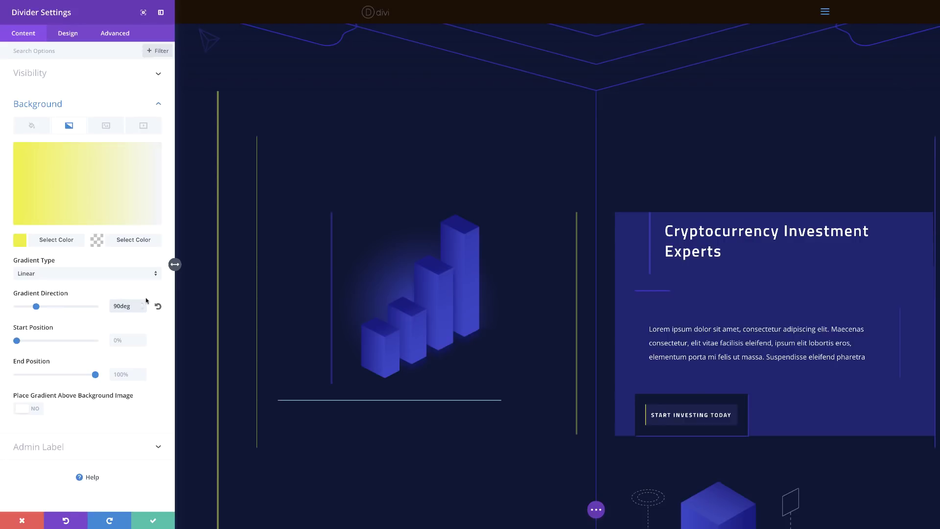
pyautogui.click(124, 340)
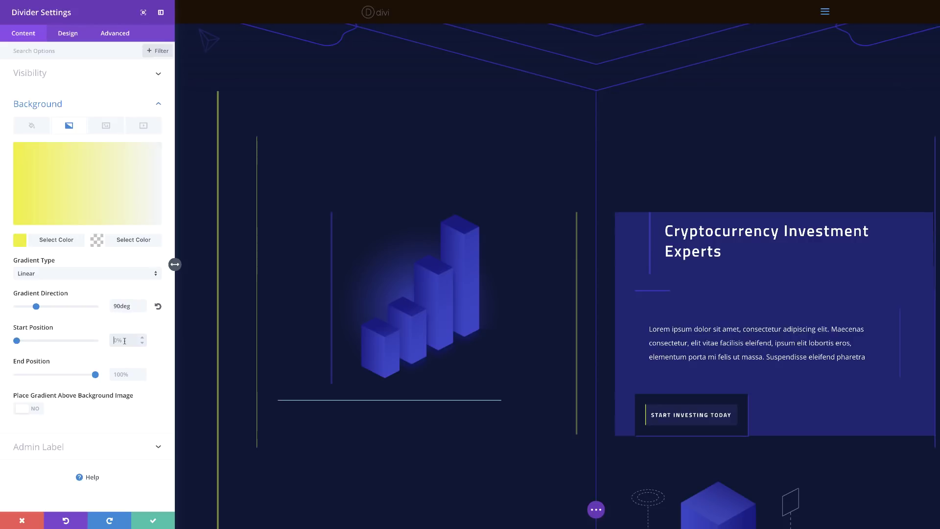
pyautogui.write('1')
pyautogui.moveTo(95, 375); pyautogui.dragTo(16, 375)
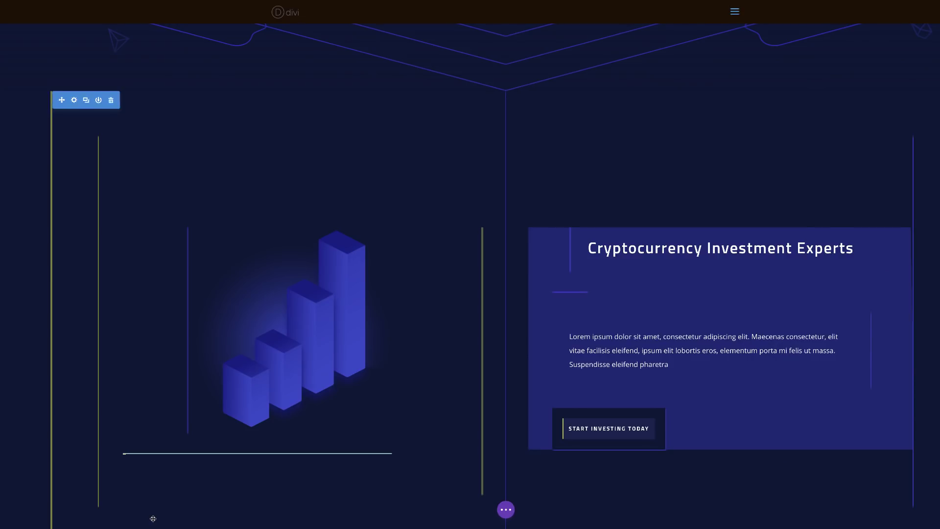
pyautogui.click(153, 520)
# Move the divider above the bar-chart image and set its gradient end position to 80%.
pyautogui.scroll(-3, 228, 437)
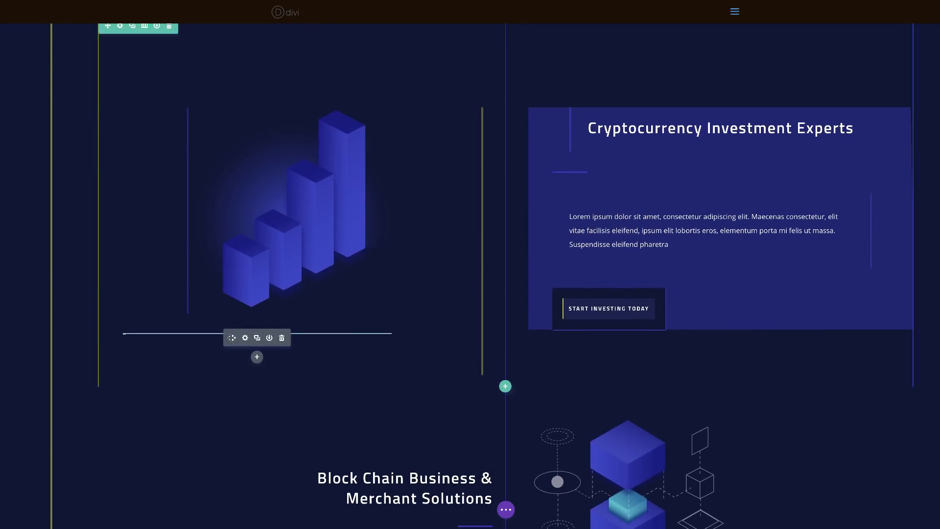
pyautogui.click(245, 338)
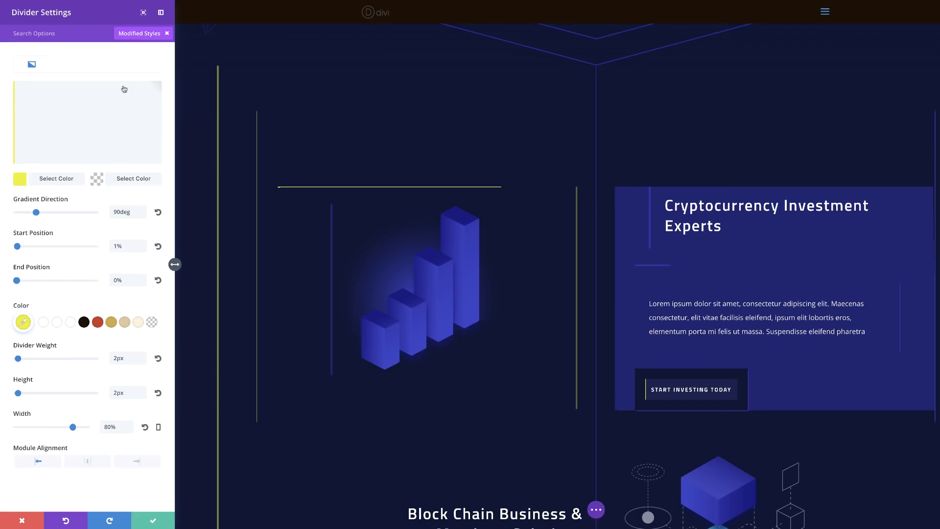
pyautogui.click(114, 279)
pyautogui.click(167, 33)
pyautogui.write('8')
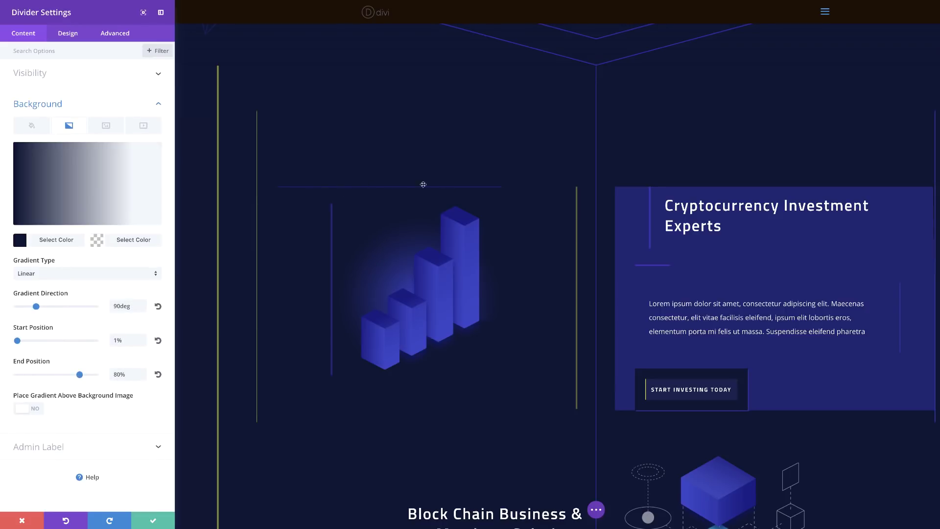
# Change the first gradient color of the divider above the bar chart to dark blue #00245e and save it.
pyautogui.click(18, 242)
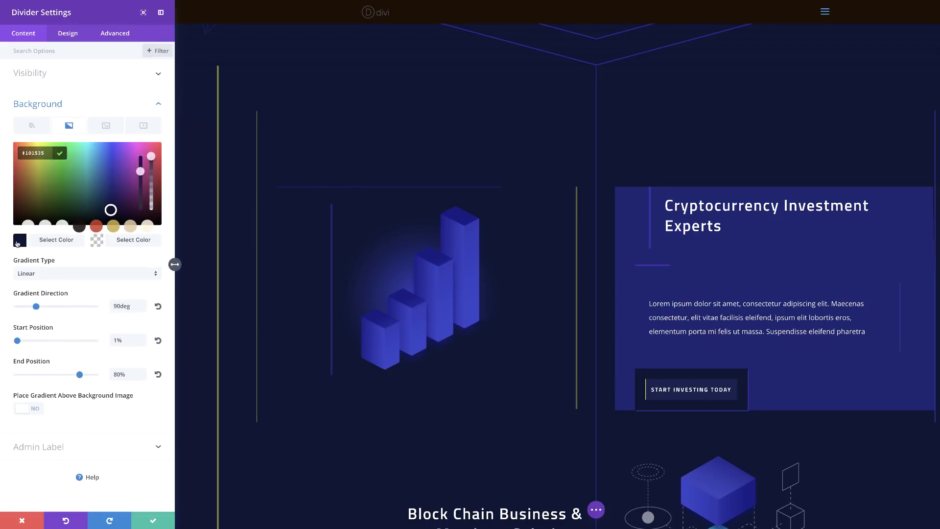
pyautogui.moveTo(114, 209)
pyautogui.mouseDown()
pyautogui.moveTo(45, 204)
pyautogui.moveTo(130, 155)
pyautogui.moveTo(148, 202)
pyautogui.moveTo(153, 160)
pyautogui.moveTo(127, 157)
pyautogui.moveTo(105, 183)
pyautogui.moveTo(128, 195)
pyautogui.moveTo(118, 204)
pyautogui.moveTo(104, 197)
pyautogui.mouseUp()
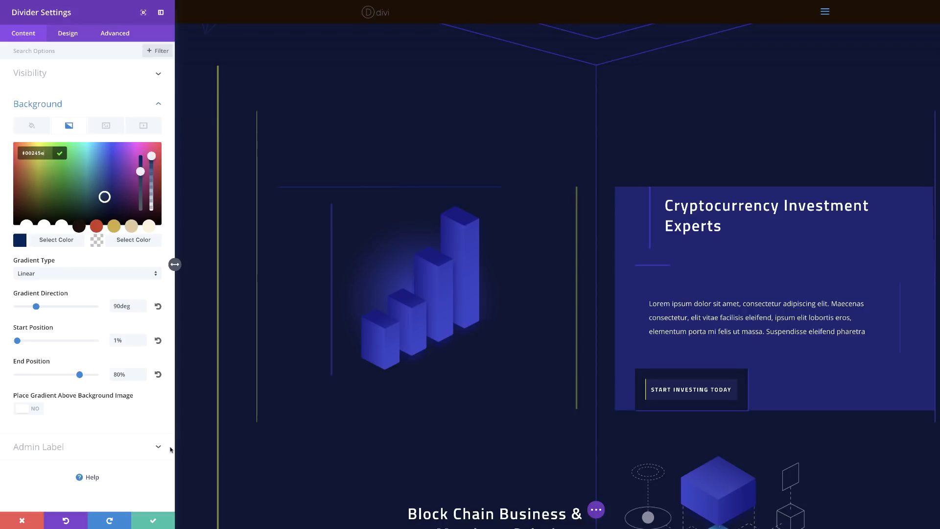
pyautogui.click(154, 521)
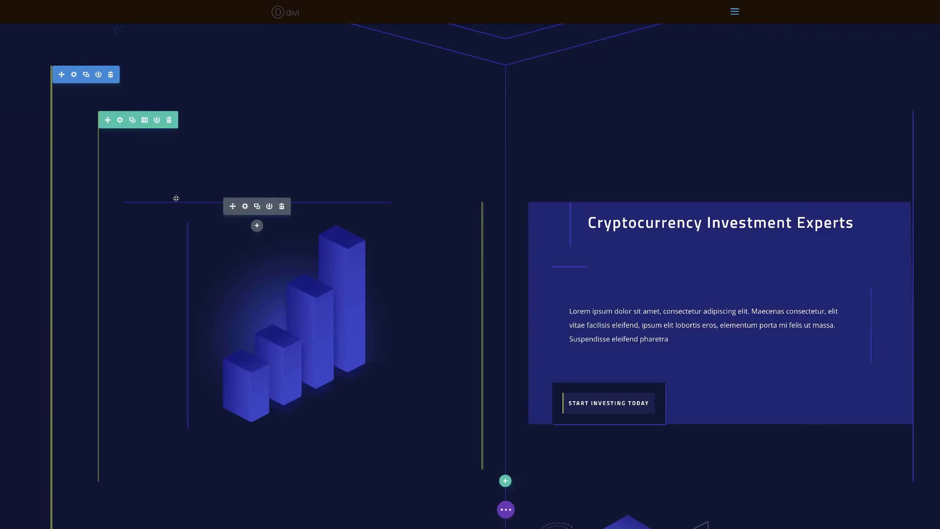
# Place a duplicate of the divider above the "Cryptocurrency Investment Experts" heading and change its first gradient color to bright yellow.
pyautogui.click(256, 206)
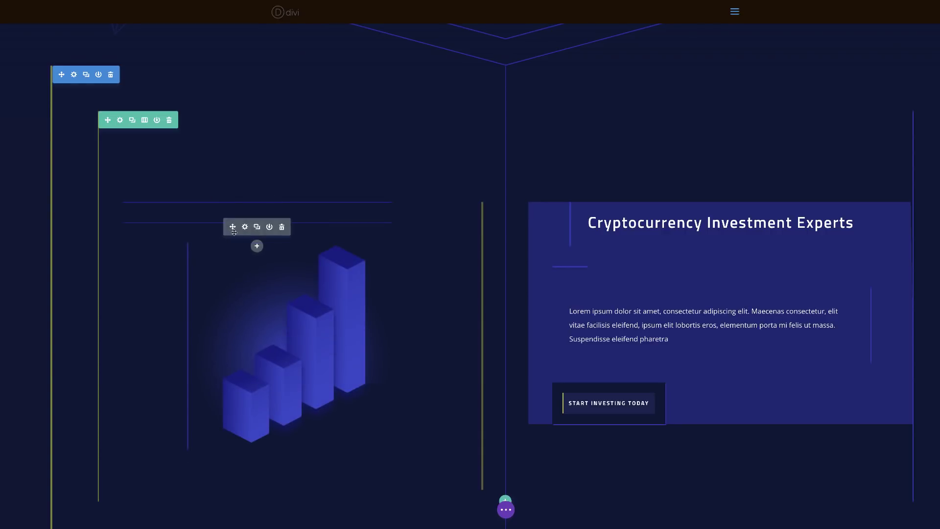
pyautogui.moveTo(232, 226); pyautogui.dragTo(683, 209)
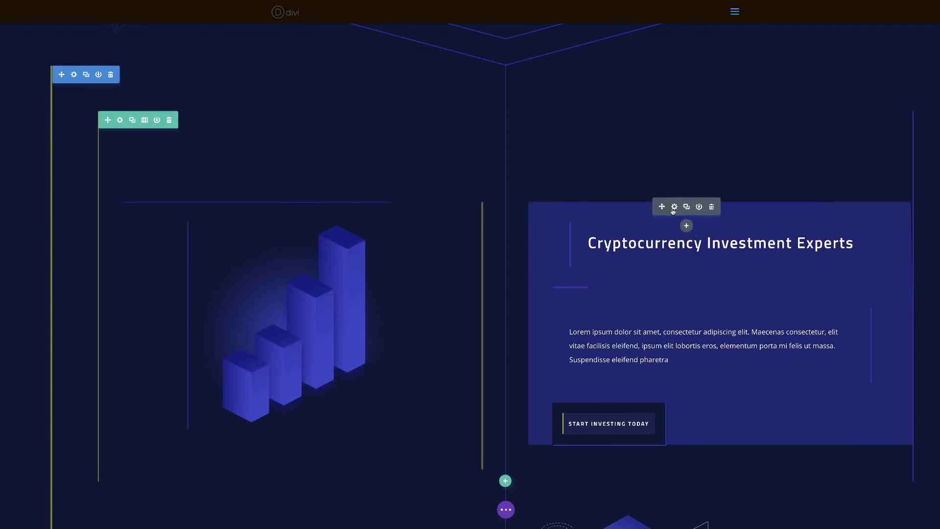
pyautogui.click(675, 205)
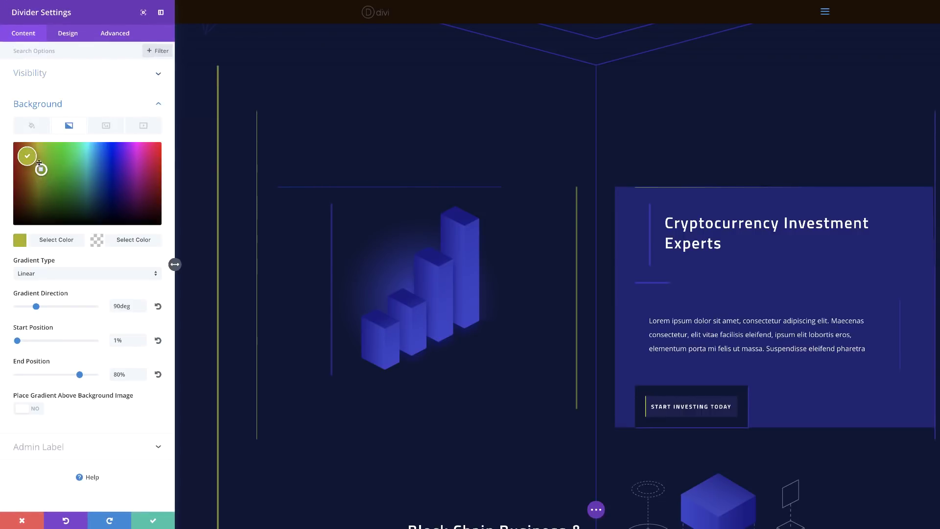
pyautogui.moveTo(39, 168); pyautogui.dragTo(40, 156)
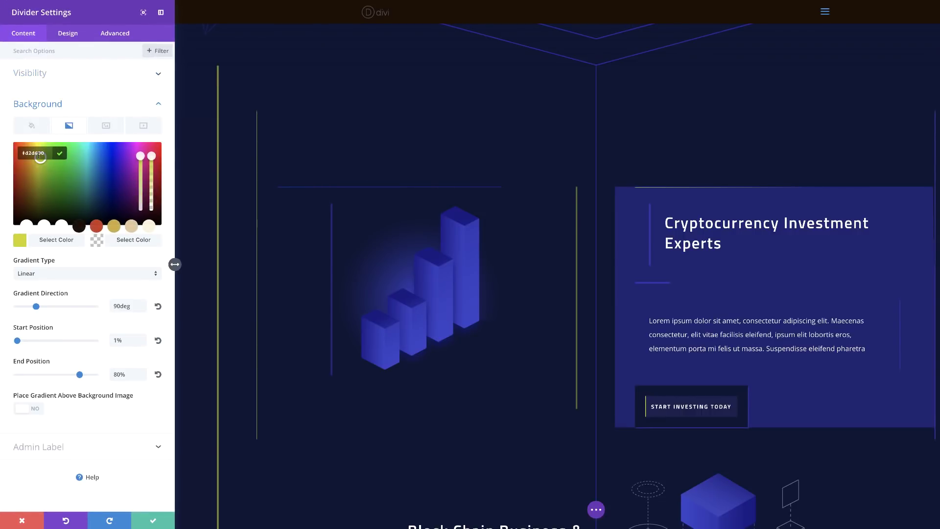
pyautogui.click(153, 522)
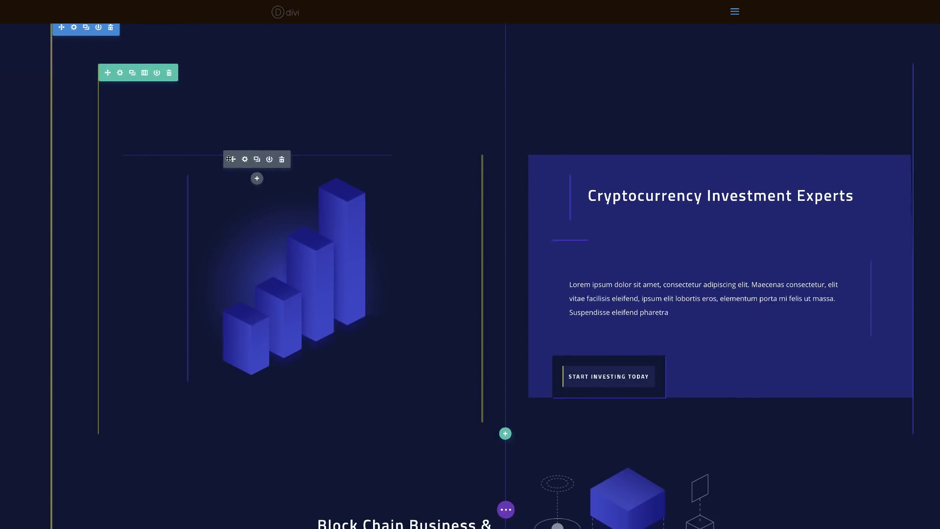
# Duplicate the blue divider above the bar-chart image and move the copy below the image.
pyautogui.click(257, 160)
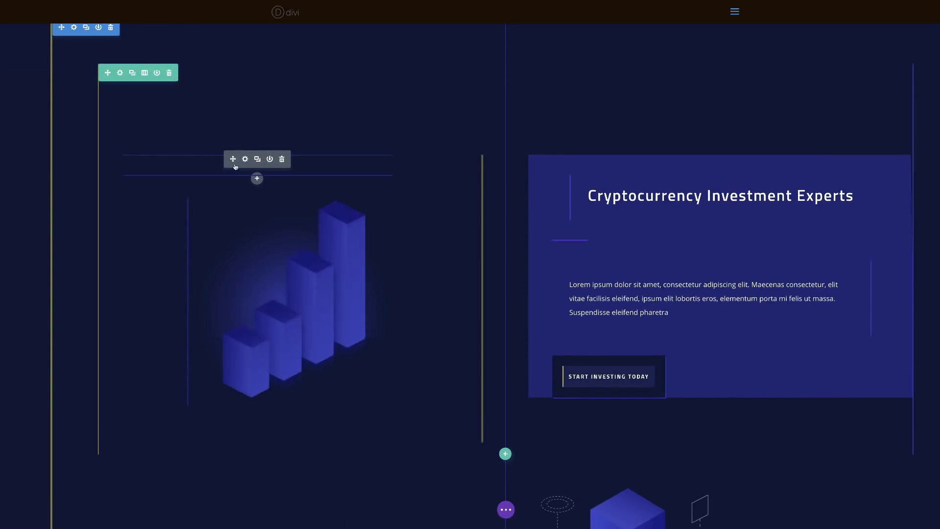
pyautogui.moveTo(234, 181); pyautogui.dragTo(363, 449)
pyautogui.scroll(-1, 360, 389)
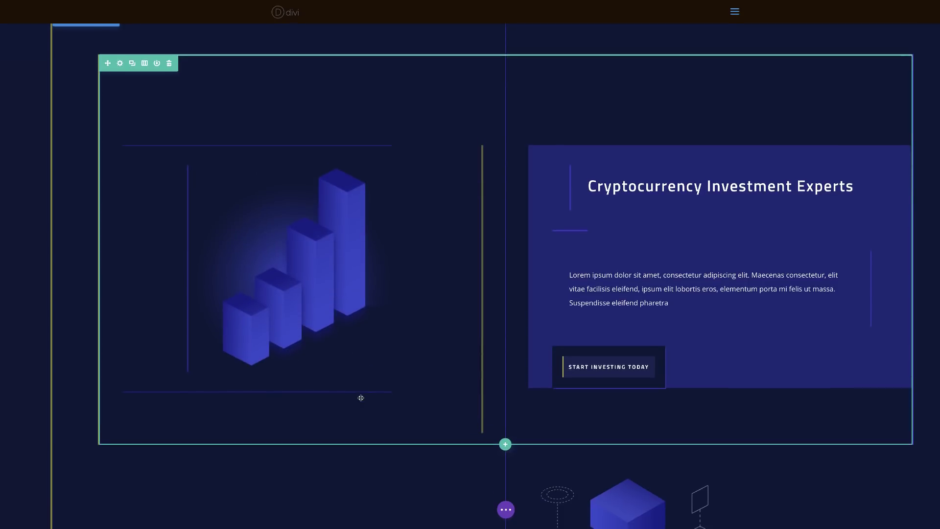
# Shorten the divider below the bar-chart image to about a third of its column's width.
pyautogui.click(244, 391)
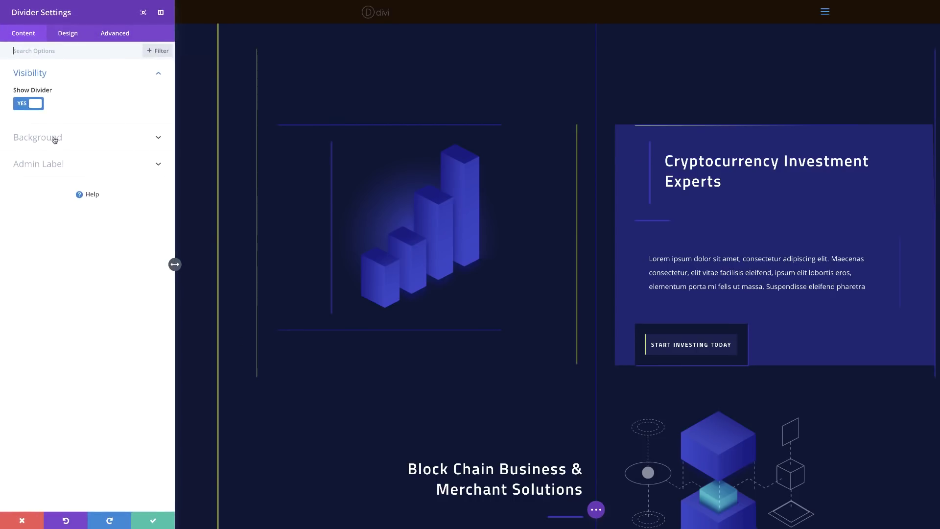
pyautogui.click(69, 34)
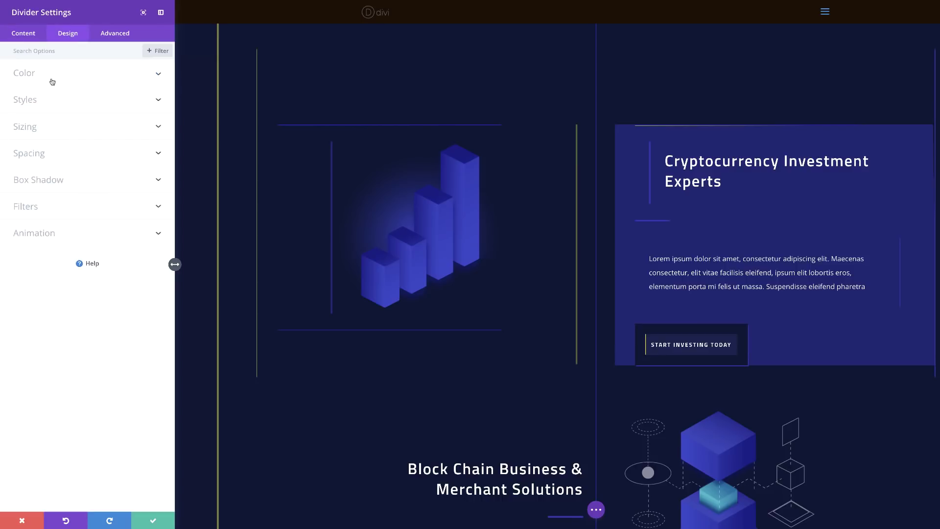
pyautogui.click(26, 132)
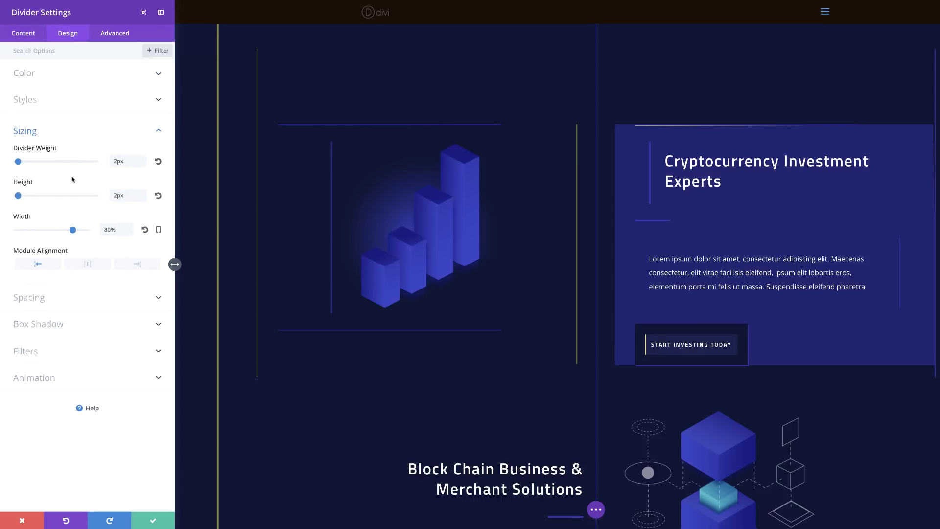
pyautogui.moveTo(72, 232); pyautogui.dragTo(42, 233)
# Change the color of the divider below the bar-chart image to dark reddish brown #6b2700 and save it.
pyautogui.click(44, 75)
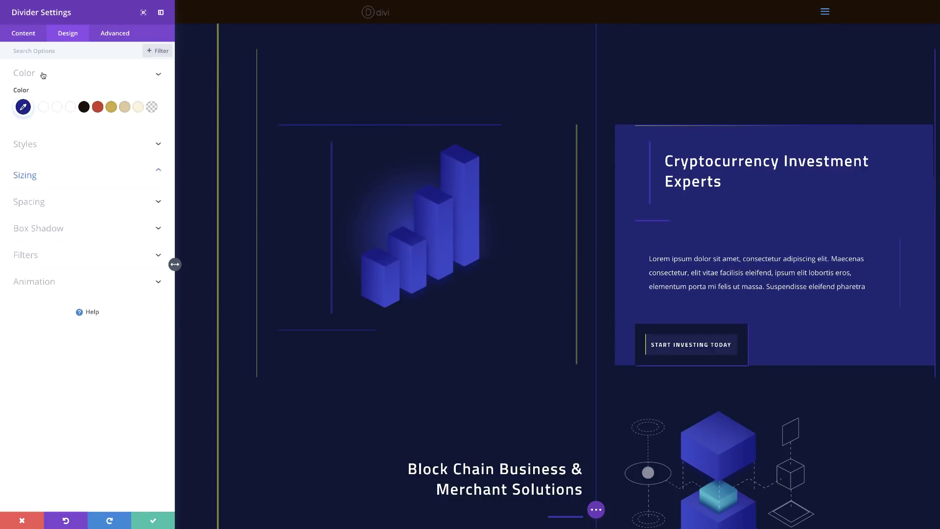
pyautogui.click(24, 109)
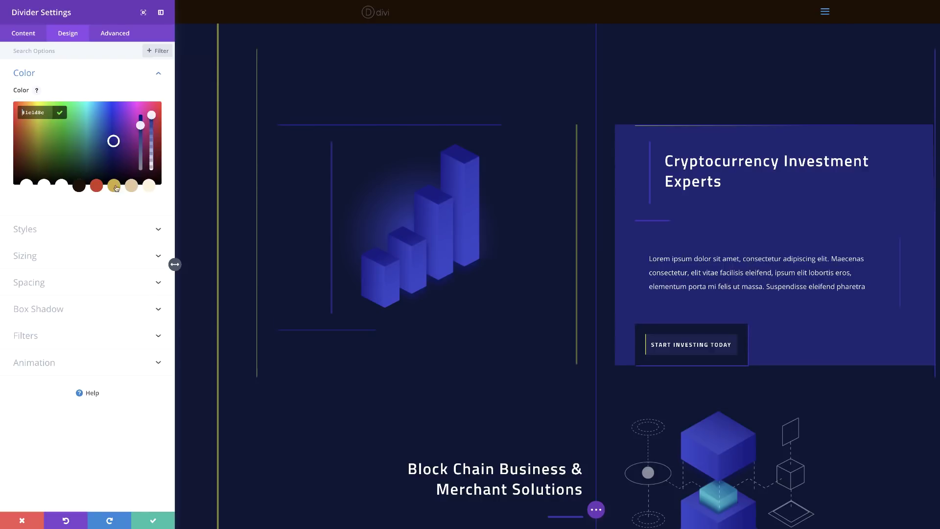
pyautogui.moveTo(113, 141)
pyautogui.mouseDown()
pyautogui.moveTo(49, 162)
pyautogui.moveTo(61, 141)
pyautogui.moveTo(24, 152)
pyautogui.mouseUp()
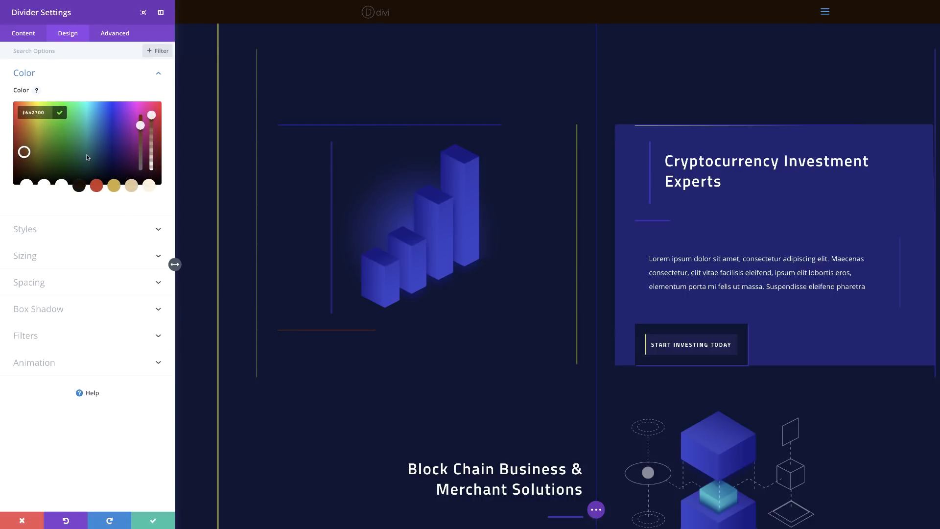
pyautogui.click(153, 522)
pyautogui.click(156, 520)
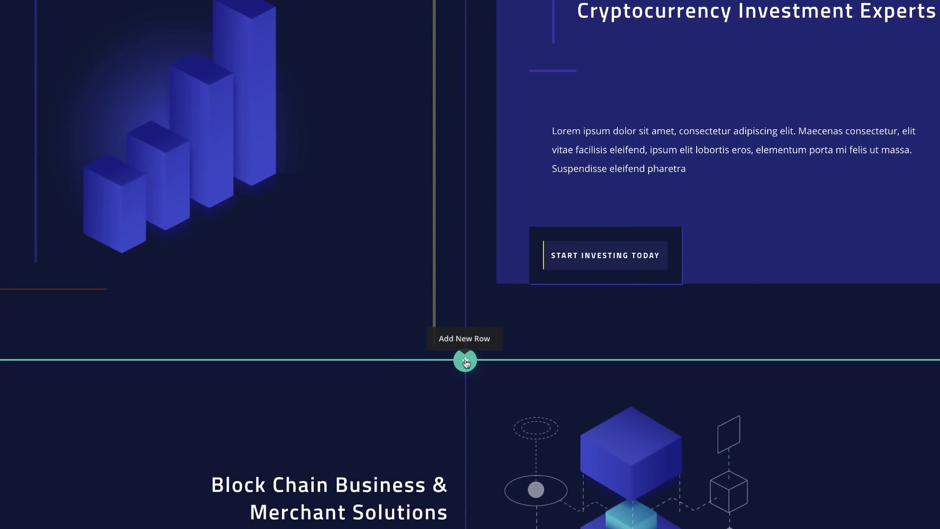
# Insert an empty row with four equal columns between the bar-chart row and the "Block Chain Business & Merchant Solutions" row.
pyautogui.click(465, 363)
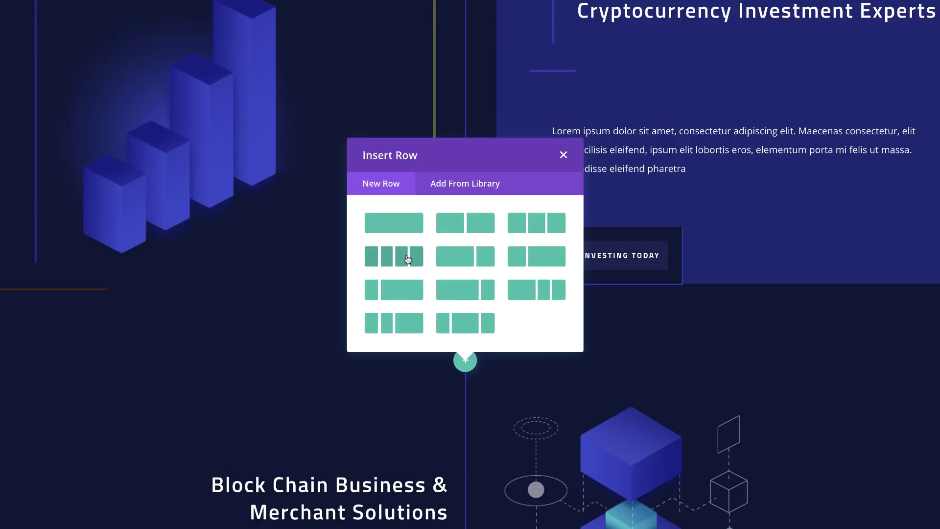
pyautogui.click(407, 259)
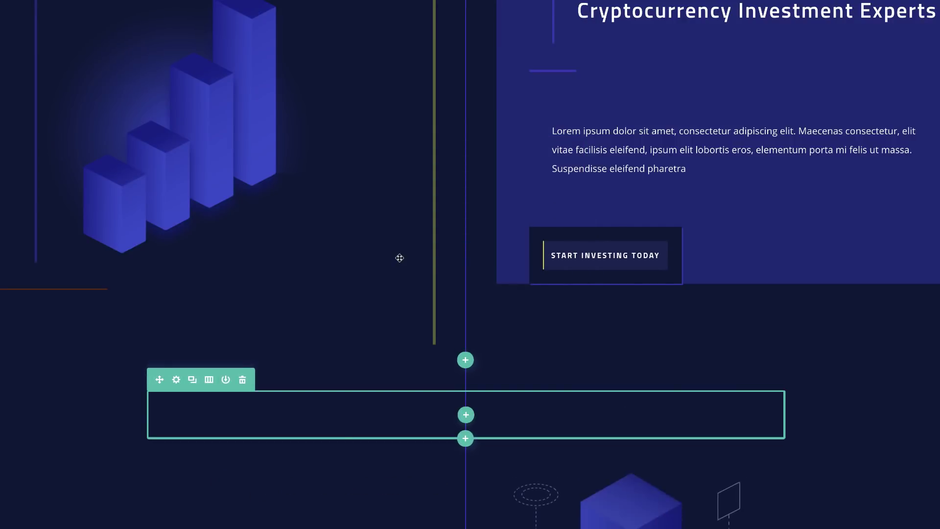
pyautogui.click(307, 197)
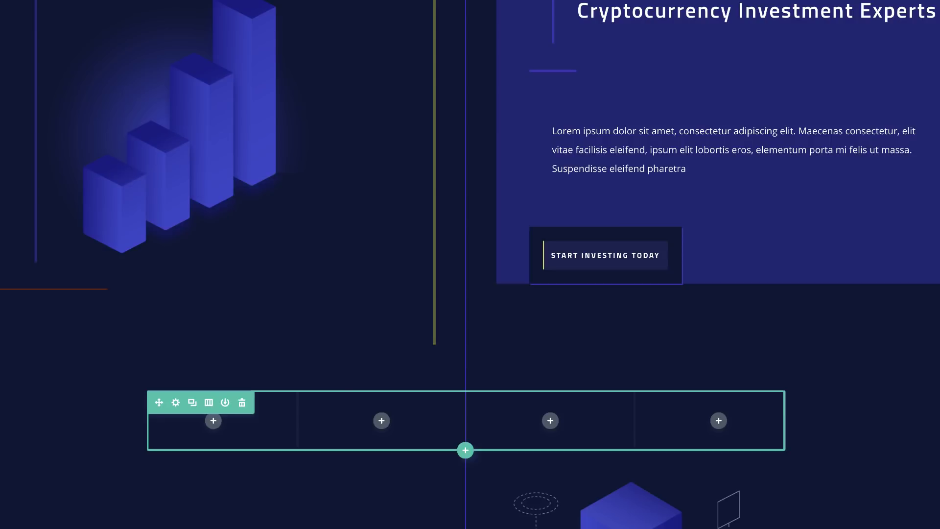
# Give the new four-column row a custom width of 95% and set its top and bottom padding to 0px.
pyautogui.click(176, 402)
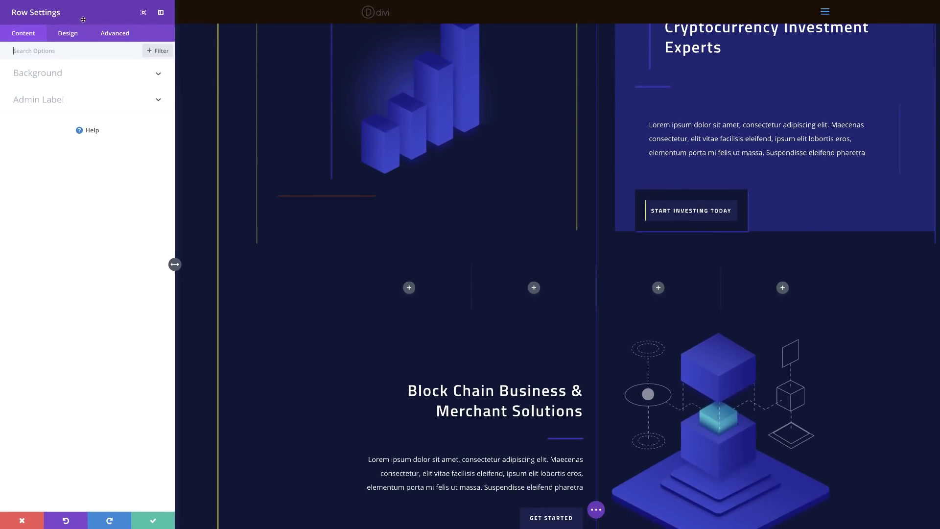
pyautogui.click(68, 33)
pyautogui.click(31, 104)
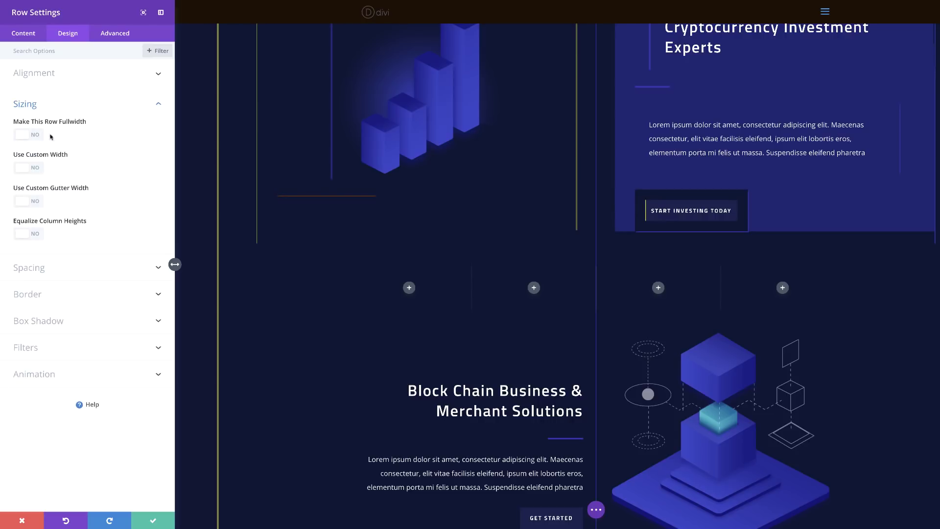
pyautogui.click(38, 170)
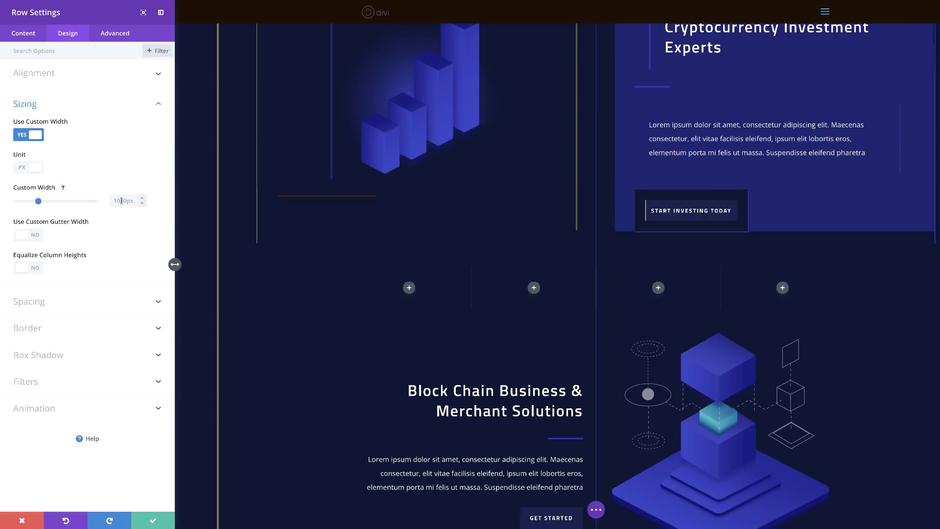
pyautogui.click(23, 168)
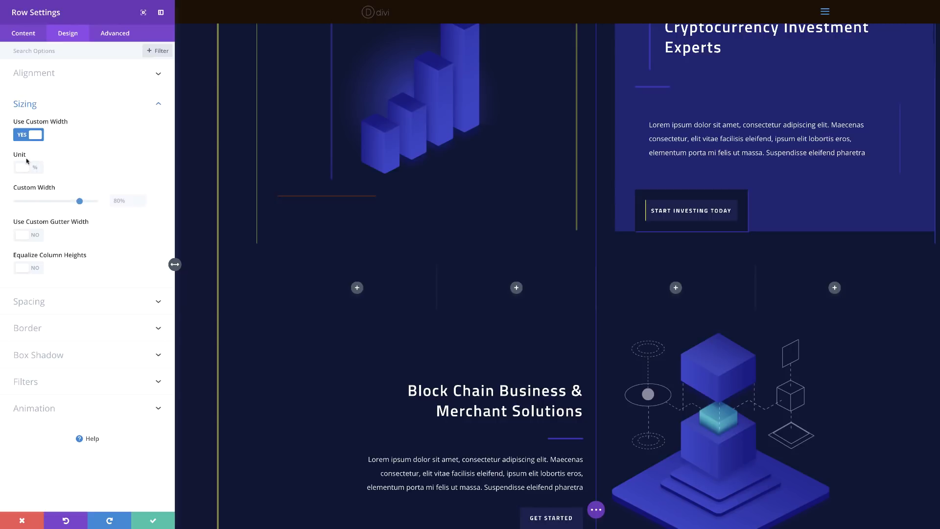
pyautogui.click(123, 200)
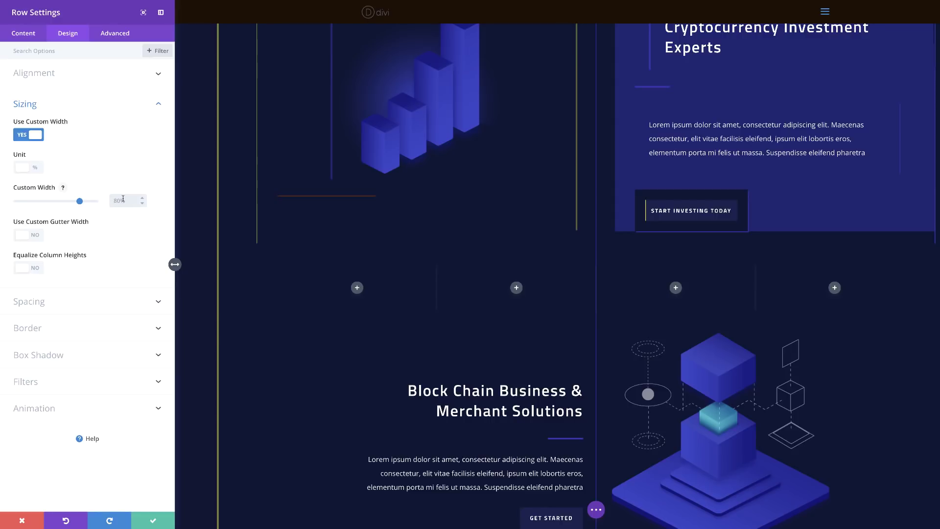
pyautogui.write('95%')
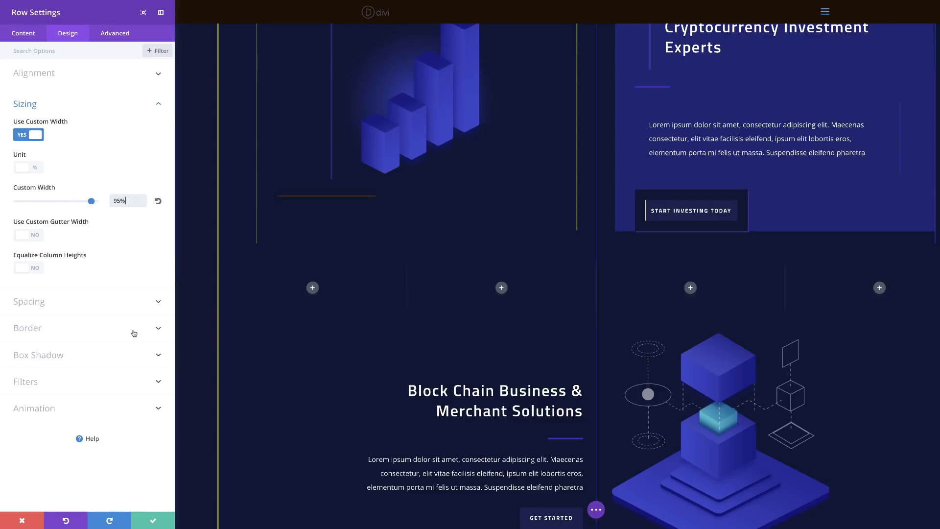
pyautogui.click(41, 302)
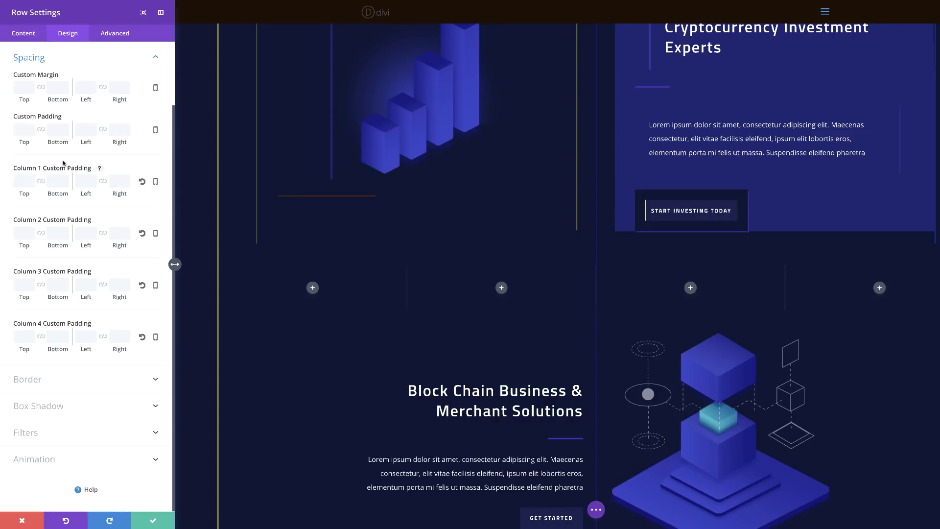
pyautogui.click(41, 129)
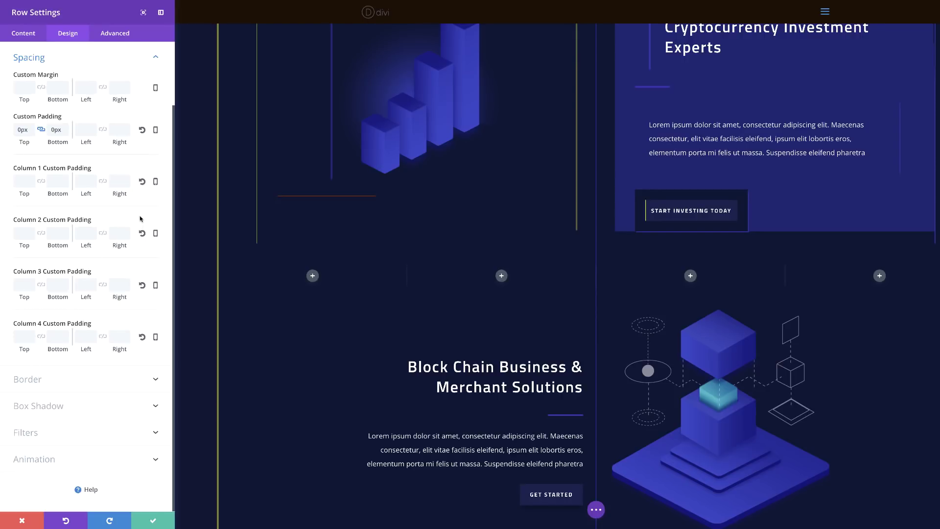
# Set the right padding to 20% for column 1 on tablet and for column 2.
pyautogui.click(155, 182)
pyautogui.click(74, 188)
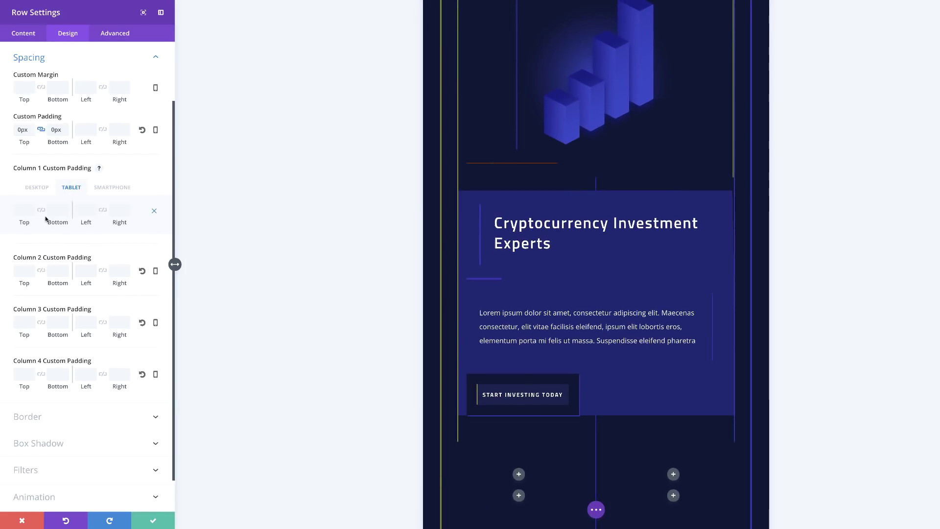
pyautogui.click(114, 210)
pyautogui.write('20%')
pyautogui.click(117, 268)
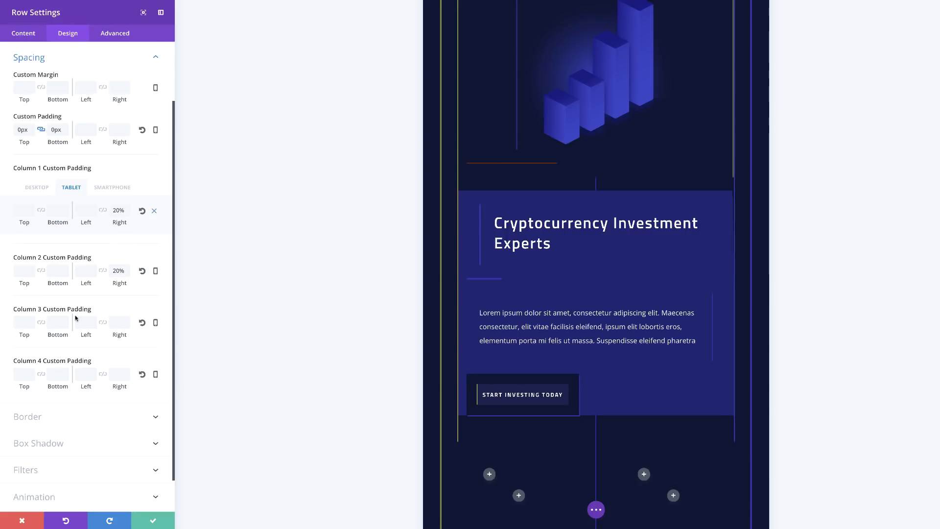
# Set column 3's right padding to 30% and column 4's left padding to 20%, and save the row settings.
pyautogui.click(116, 324)
pyautogui.write('30%')
pyautogui.click(86, 375)
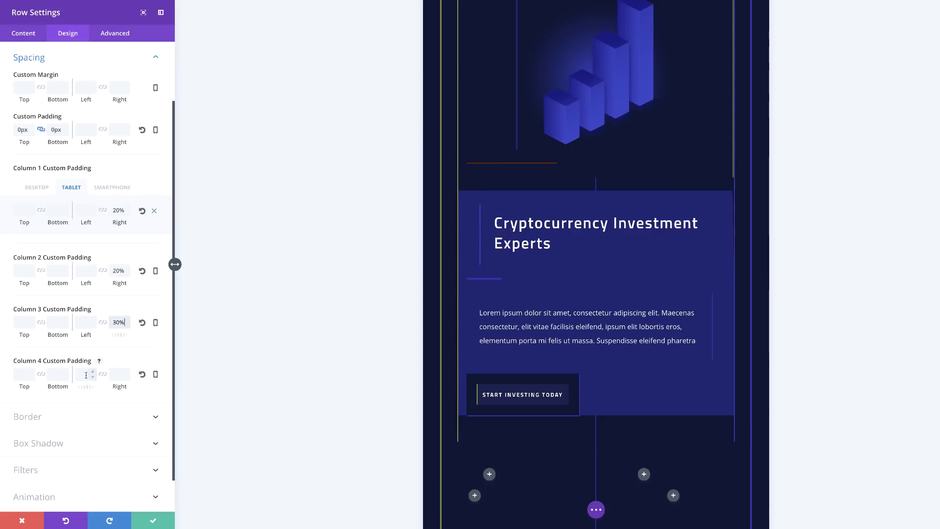
pyautogui.write('20%')
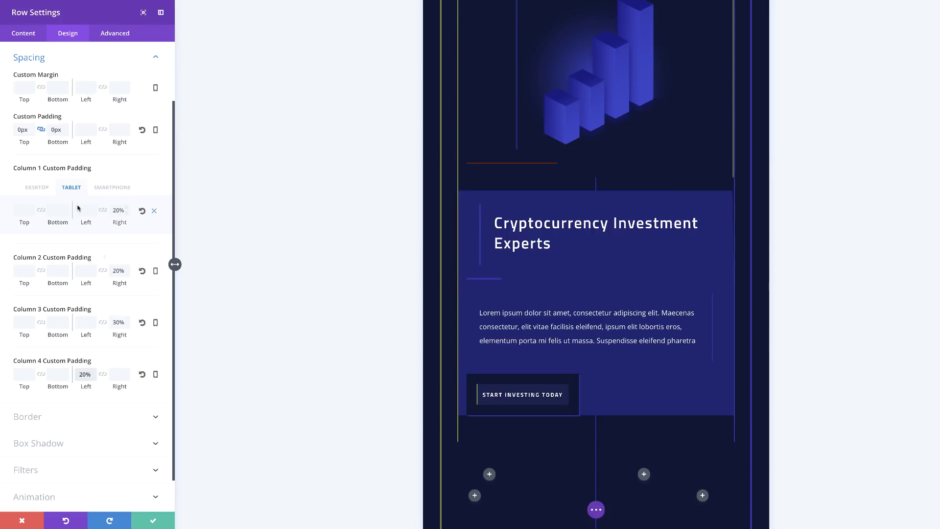
pyautogui.click(38, 188)
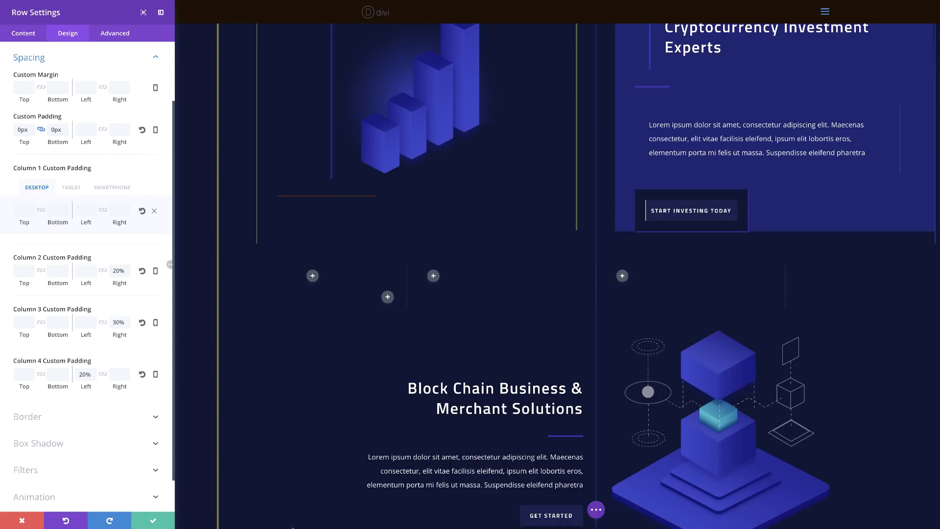
pyautogui.click(153, 522)
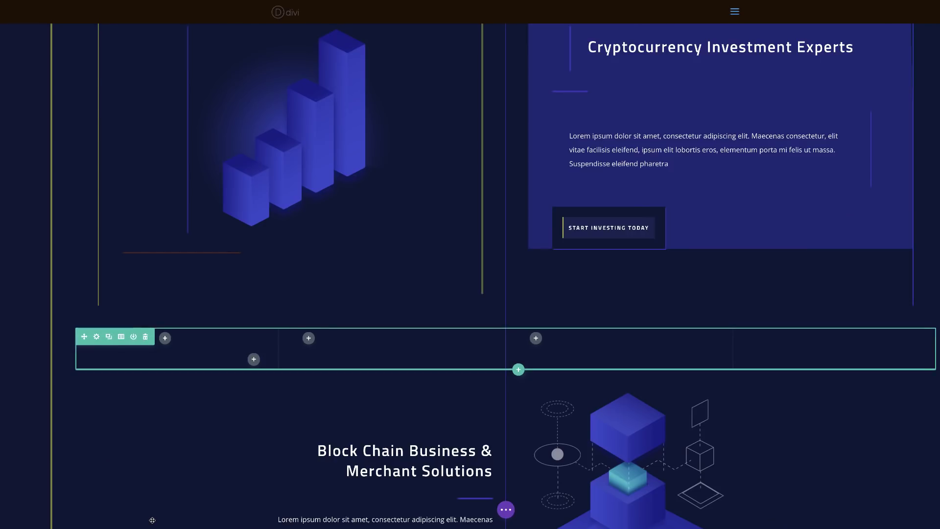
# Add a Divider module to the first column of the four-column row and turn off its visible divider line.
pyautogui.click(166, 338)
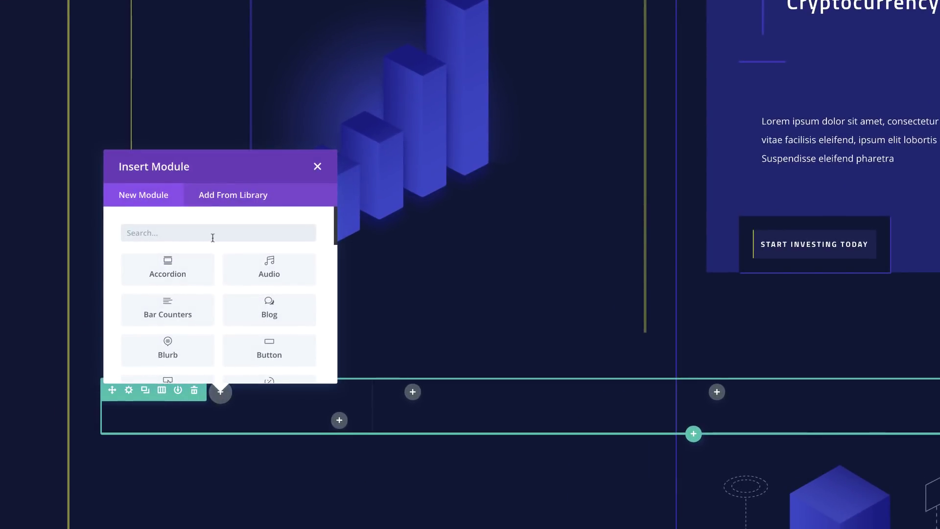
pyautogui.write('div')
pyautogui.click(191, 272)
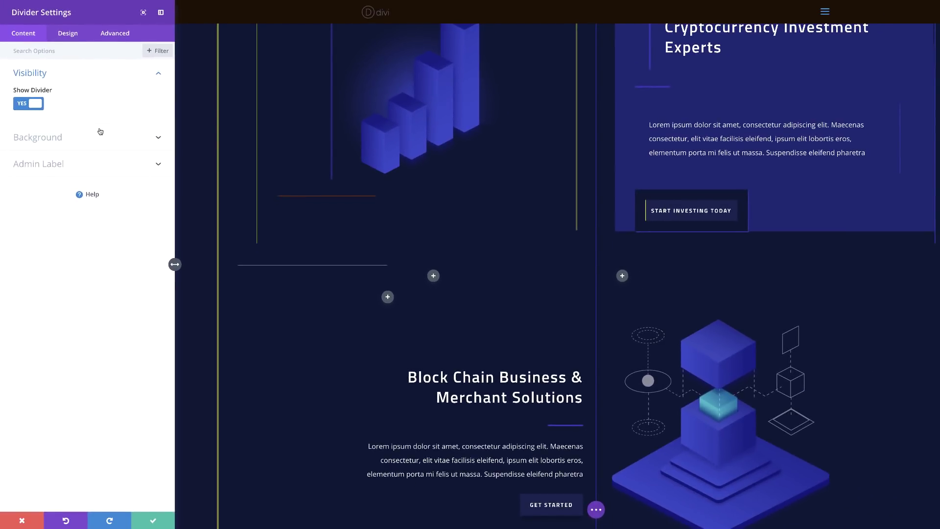
pyautogui.click(28, 104)
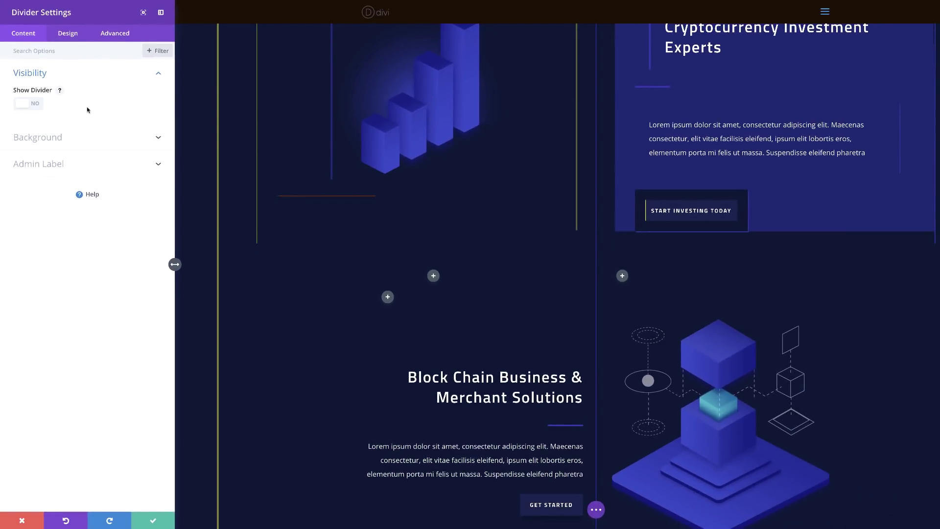
# Give the new divider a background gradient from transparent white rgba(255,255,255,0) to bright yellow #edf000.
pyautogui.click(55, 139)
pyautogui.click(68, 126)
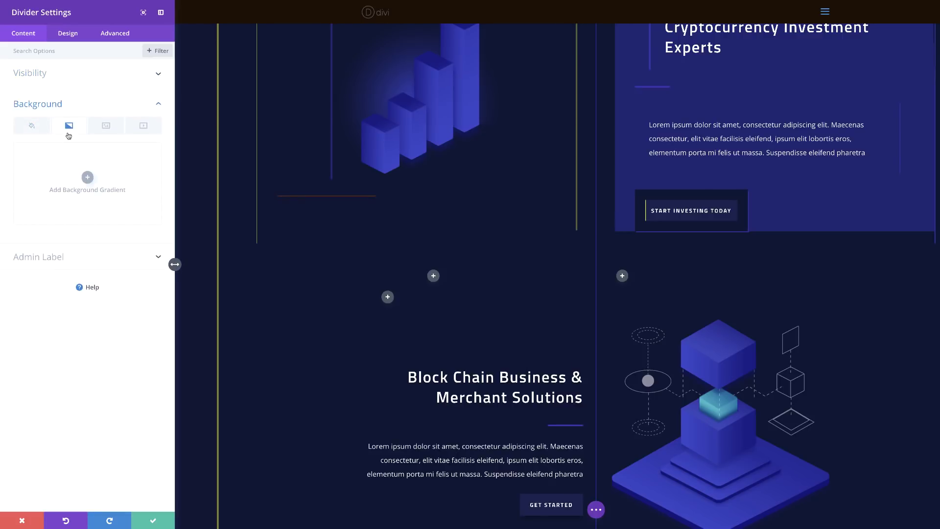
pyautogui.click(88, 178)
pyautogui.click(21, 242)
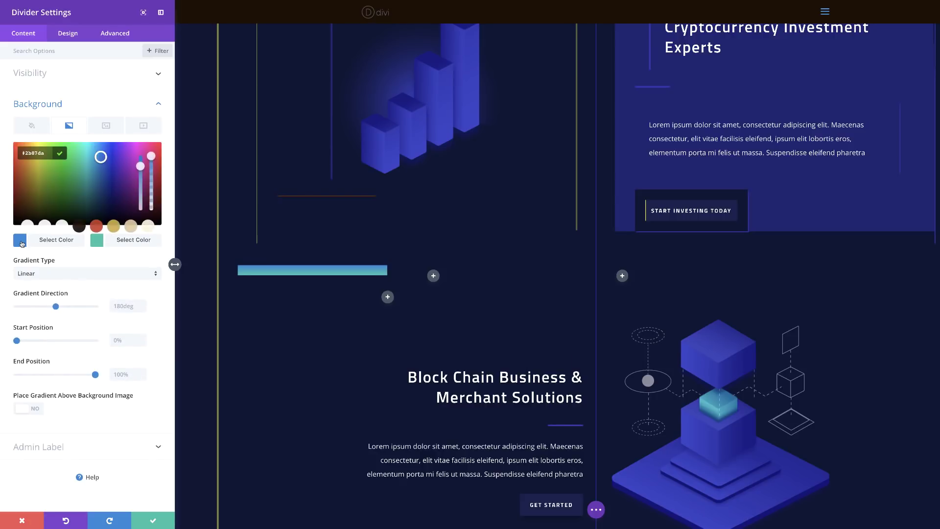
pyautogui.moveTo(152, 175); pyautogui.dragTo(84, 155)
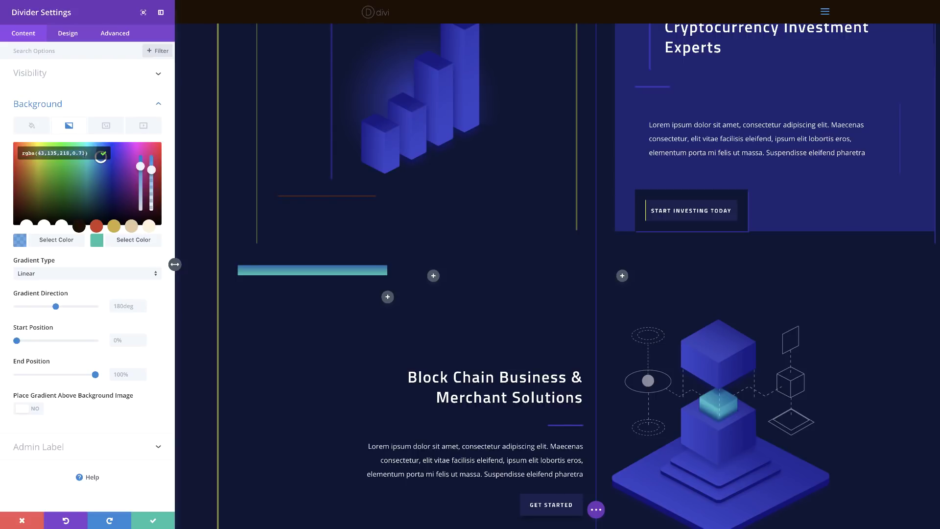
pyautogui.write('255,255,255,0')
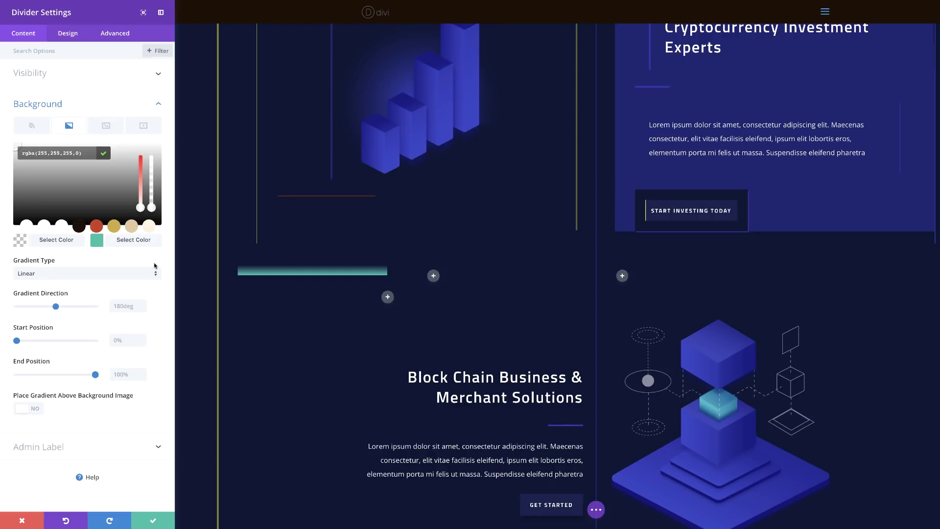
pyautogui.click(97, 240)
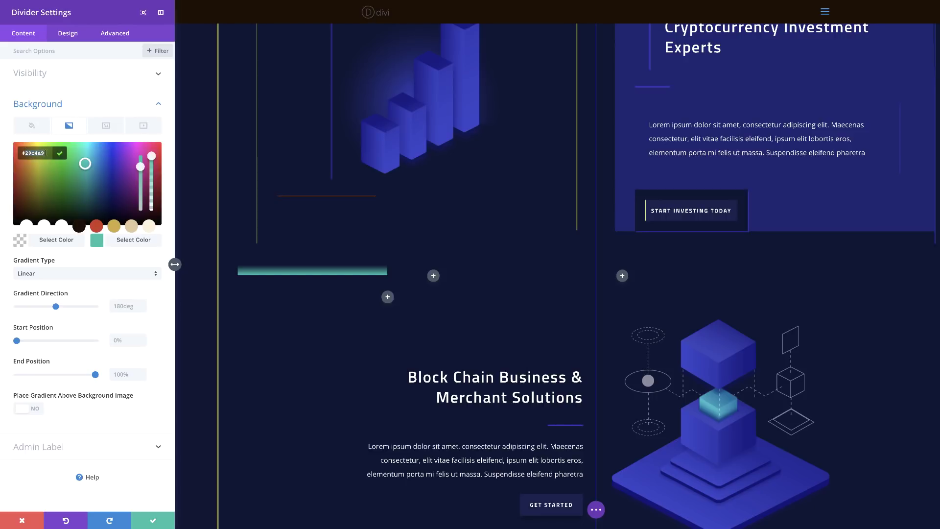
pyautogui.write('edf000')
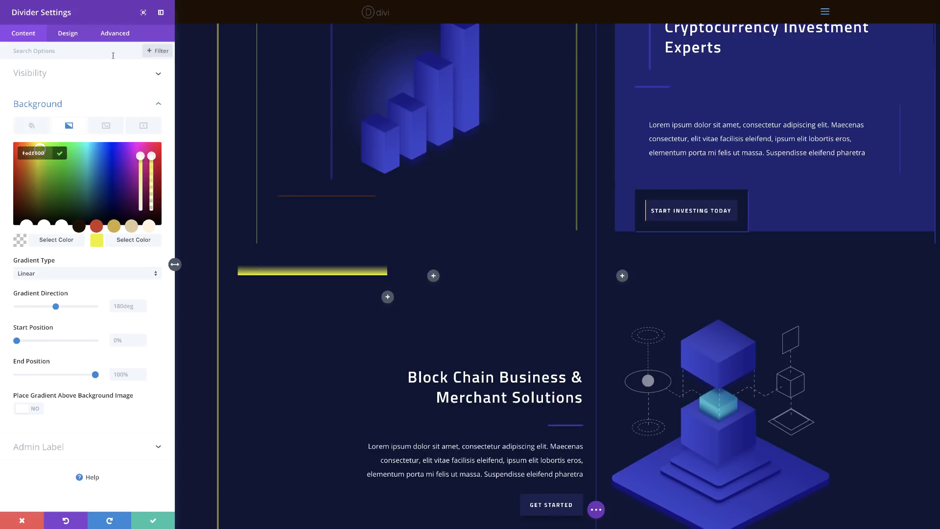
# Set the first-column divider's height to 100px and width to 2px, and align the module right.
pyautogui.click(68, 34)
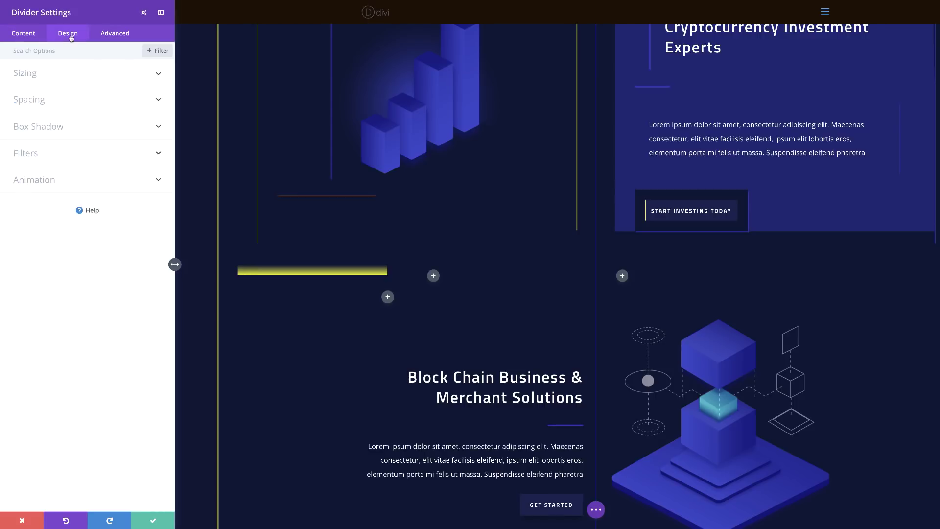
pyautogui.click(35, 77)
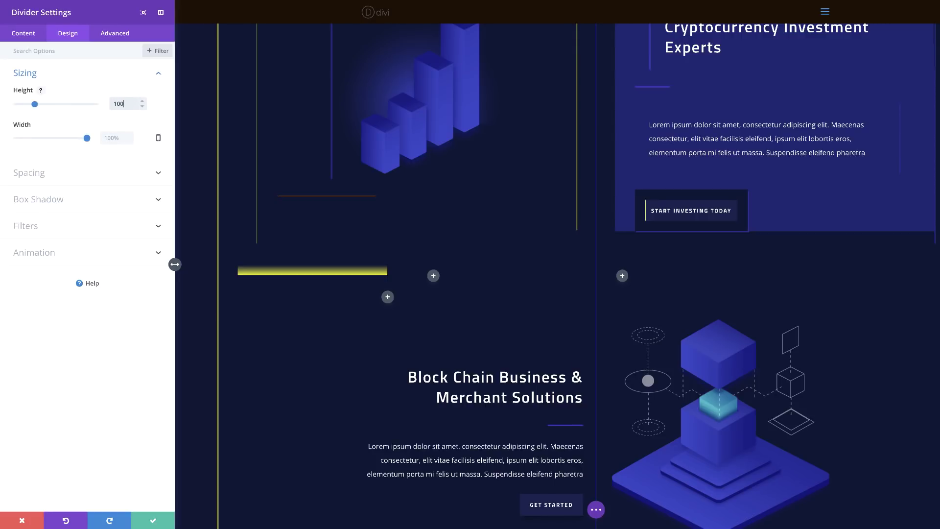
pyautogui.click(106, 139)
pyautogui.write('2px')
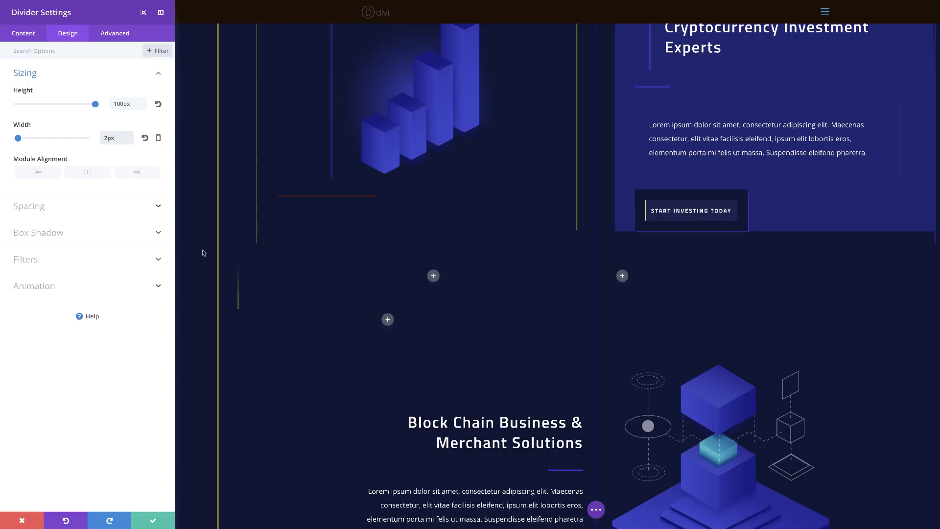
pyautogui.click(139, 175)
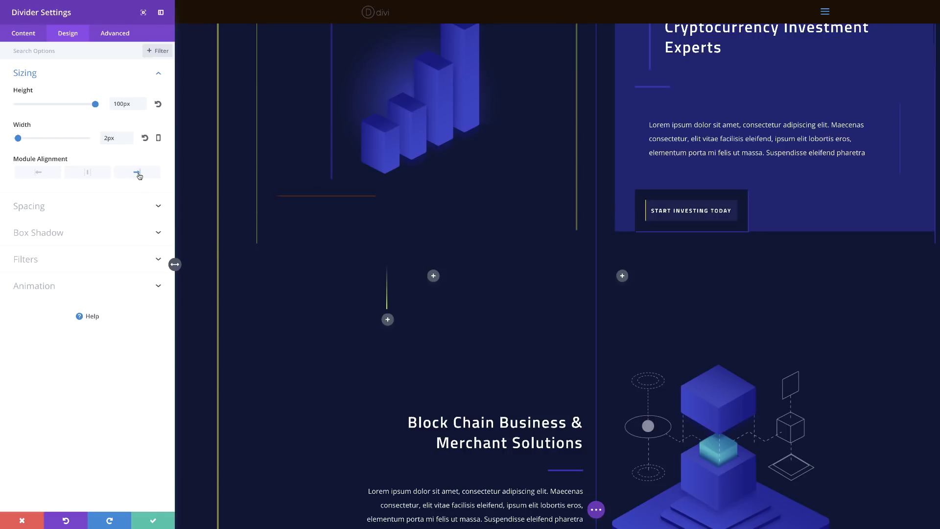
# Give the divider a custom margin of -150px on top and 300px on the bottom.
pyautogui.click(40, 206)
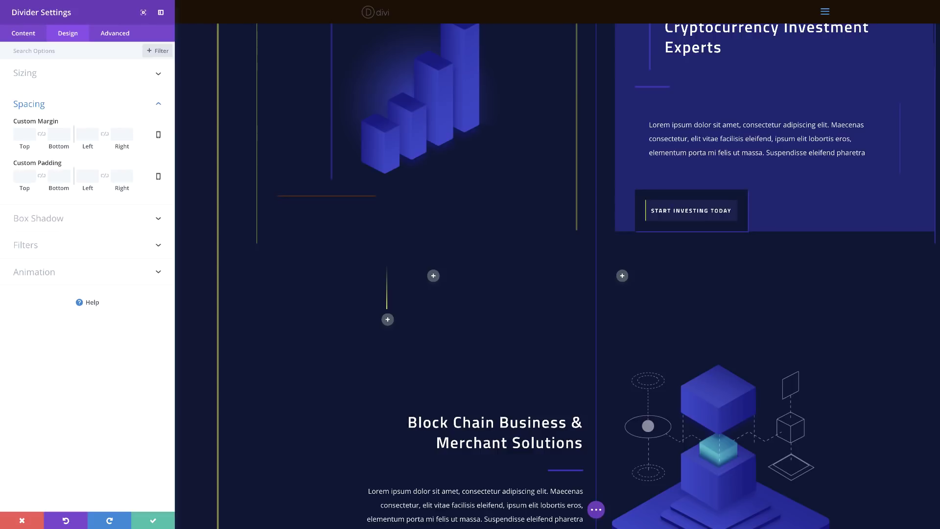
pyautogui.click(22, 134)
pyautogui.click(56, 135)
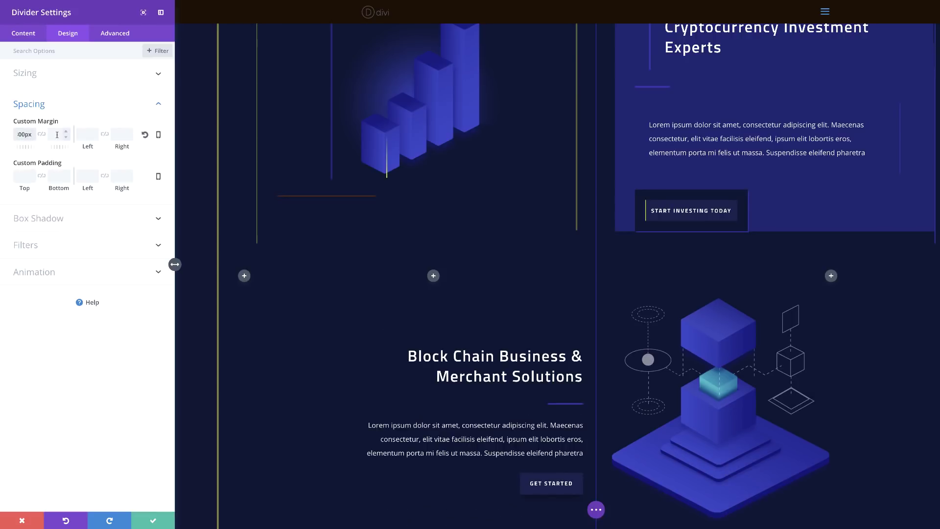
pyautogui.doubleClick(24, 134)
pyautogui.hotkey('ctrl', 'c')
pyautogui.click(54, 134)
pyautogui.hotkey('ctrl', 'v')
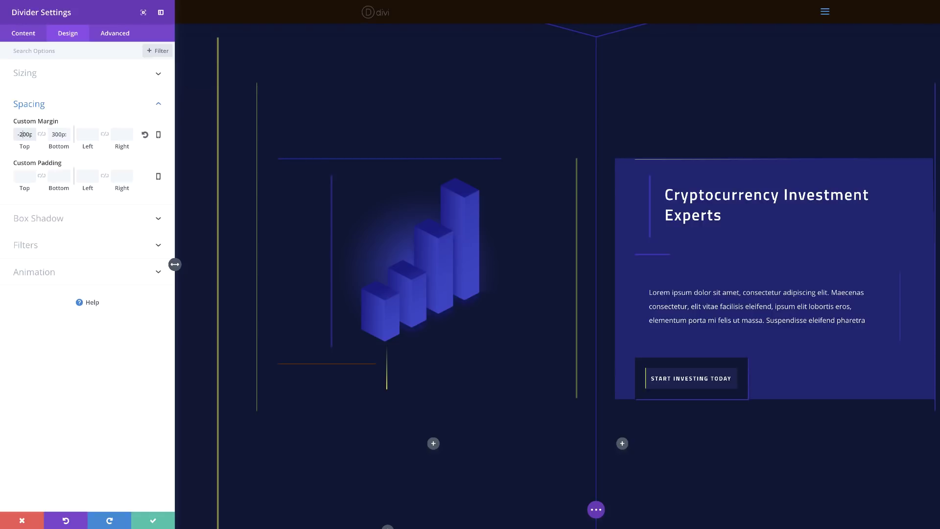
pyautogui.hotkey('ctrl', 'z')
pyautogui.hotkey('ctrl', 'z')
pyautogui.write('-150px')
# Reverse the divider's background gradient to run from yellow #edf000 to transparent yellow rgba(237,240,0,0), and save the divider.
pyautogui.click(29, 35)
pyautogui.click(52, 100)
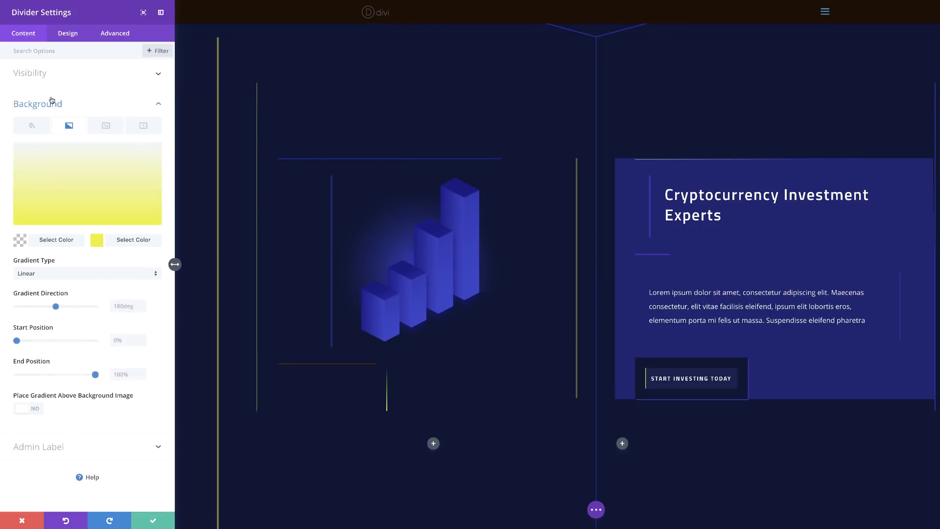
pyautogui.click(96, 240)
pyautogui.click(28, 153)
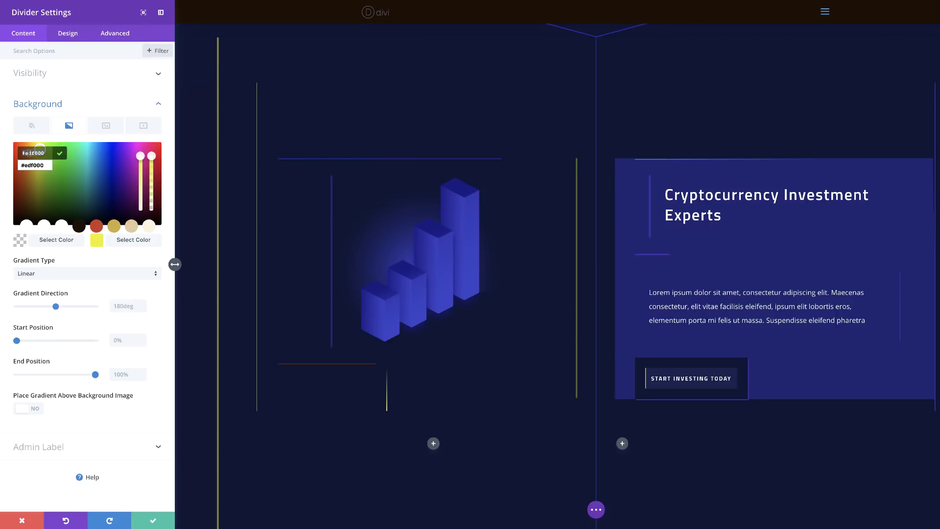
pyautogui.click(20, 242)
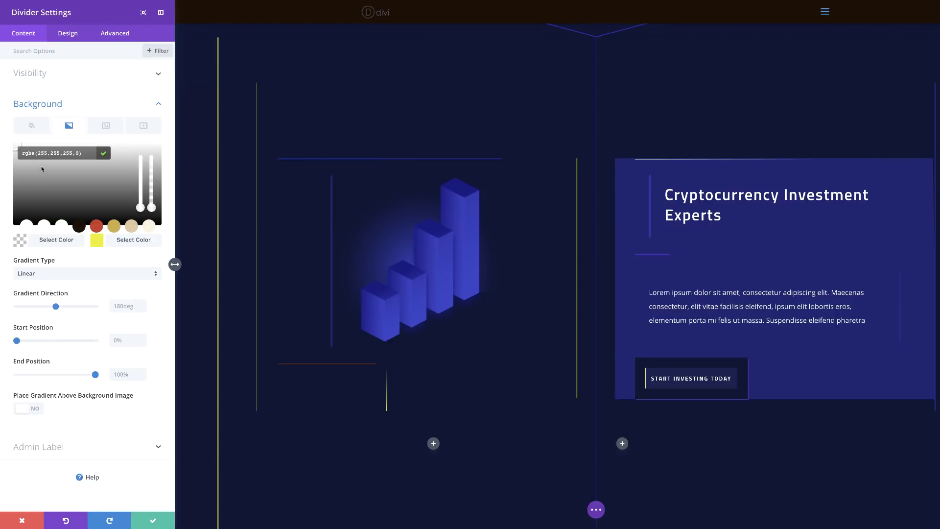
pyautogui.moveTo(152, 208); pyautogui.dragTo(152, 141)
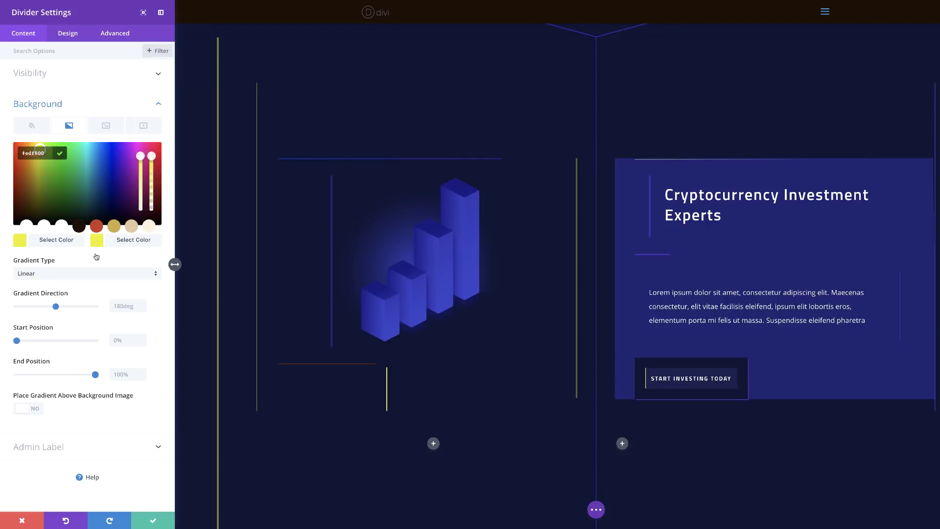
pyautogui.click(97, 244)
pyautogui.moveTo(151, 161); pyautogui.dragTo(160, 226)
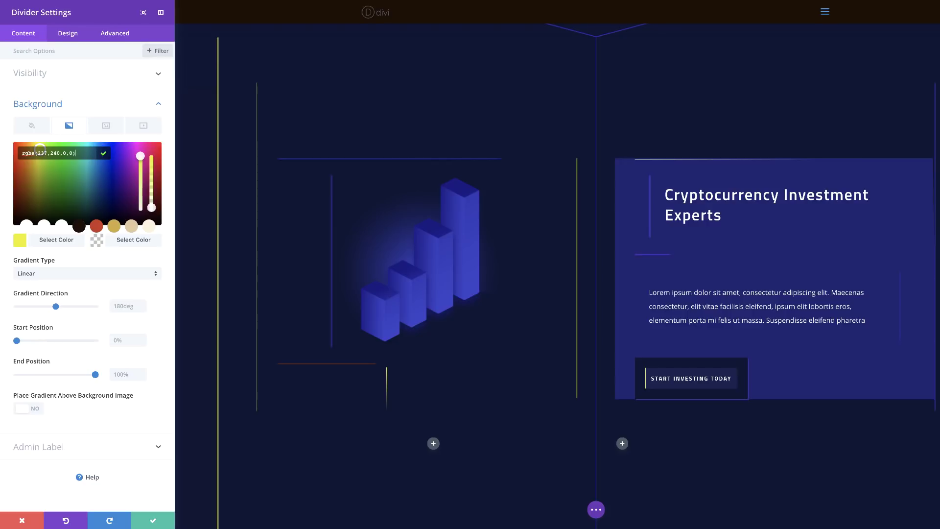
pyautogui.click(153, 522)
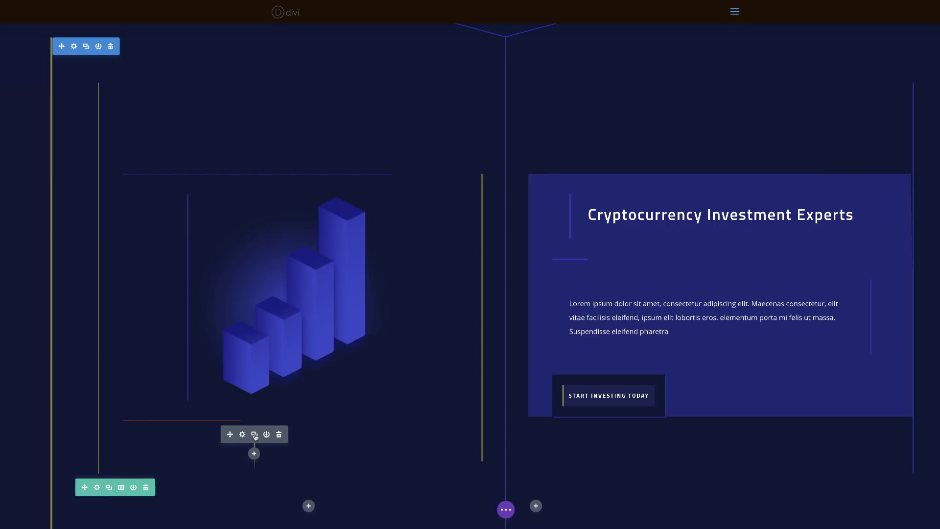
# Duplicate the first-column divider and move the copy into the row's second column.
pyautogui.scroll(-2, 255, 437)
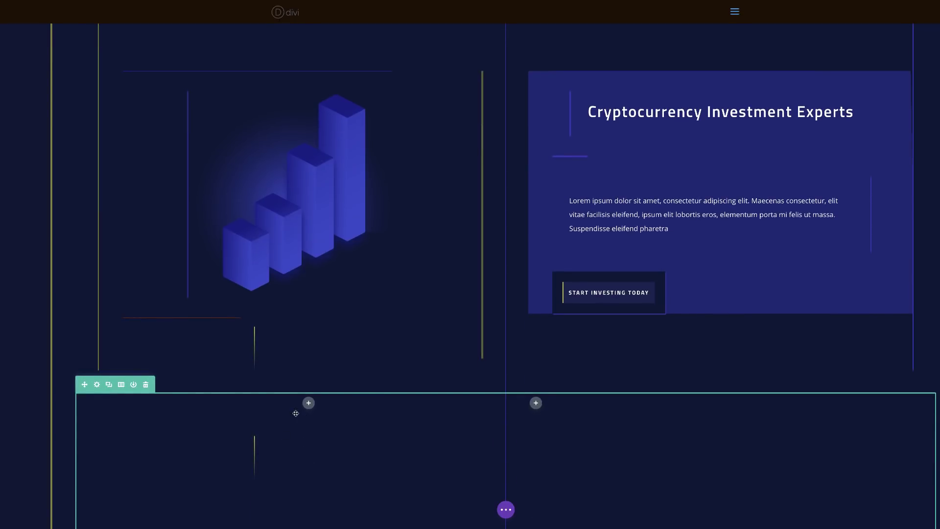
pyautogui.scroll(-2, 262, 442)
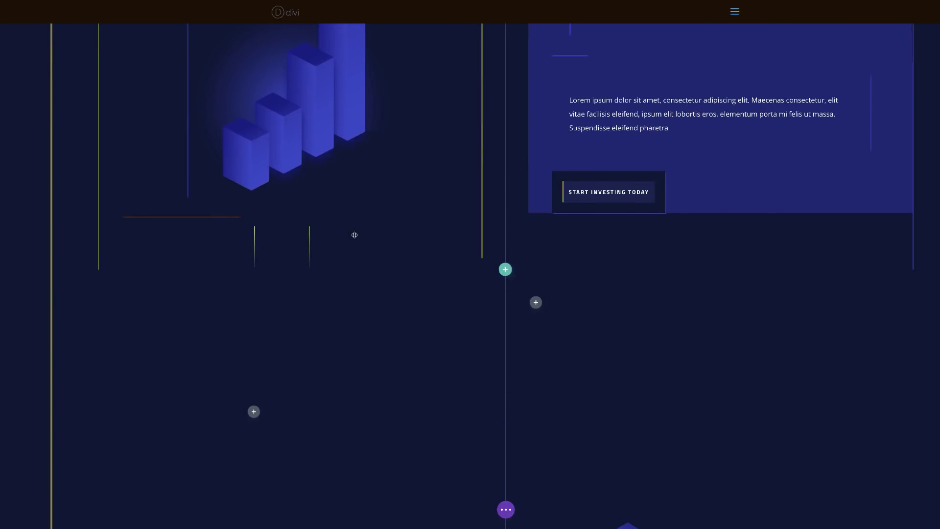
pyautogui.moveTo(323, 232)
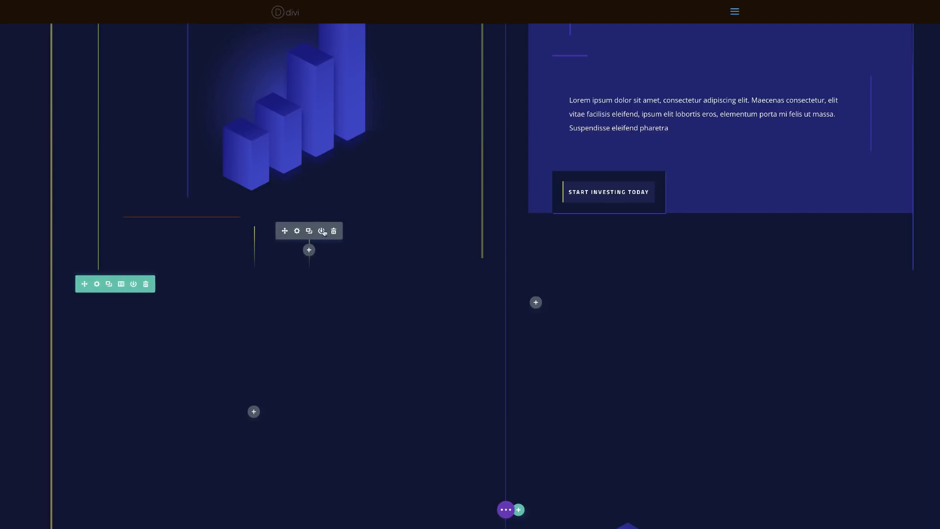
# Change the second-column divider's second gradient color to blue #332faf and set the gradient end position to 40%.
pyautogui.click(297, 230)
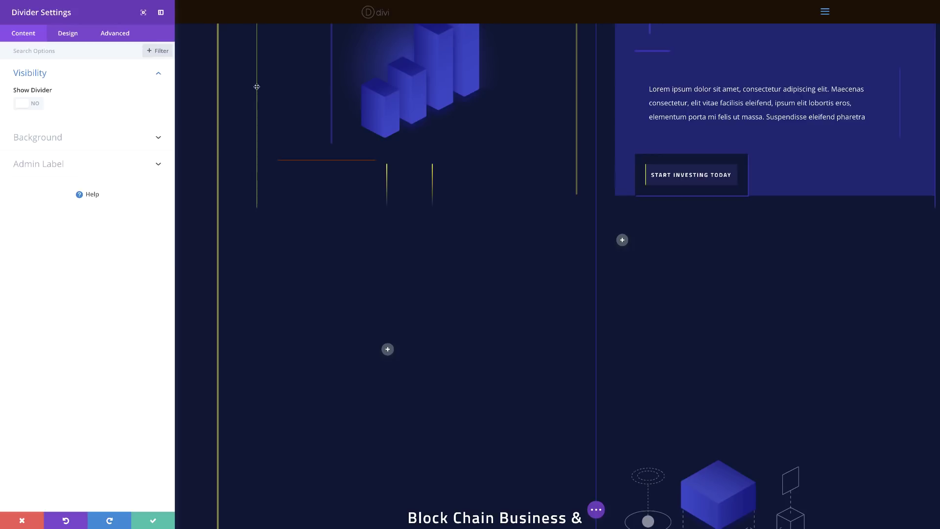
pyautogui.click(58, 138)
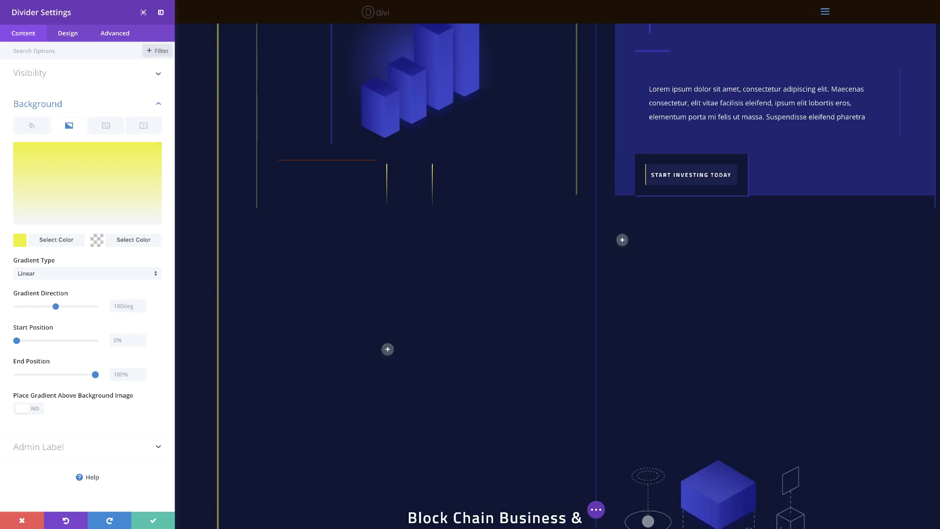
pyautogui.click(20, 241)
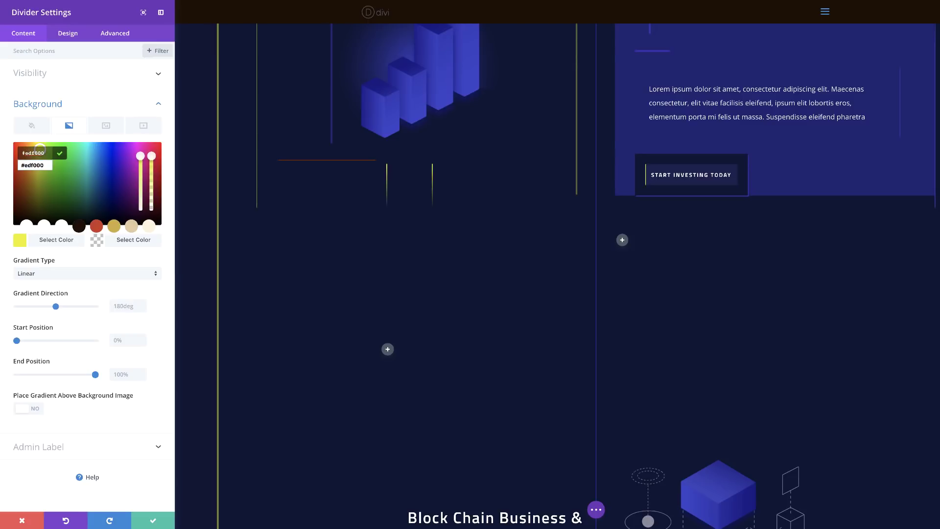
pyautogui.moveTo(151, 156)
pyautogui.mouseDown()
pyautogui.moveTo(152, 207)
pyautogui.moveTo(151, 156)
pyautogui.mouseUp()
pyautogui.hotkey('ctrl', 'v')
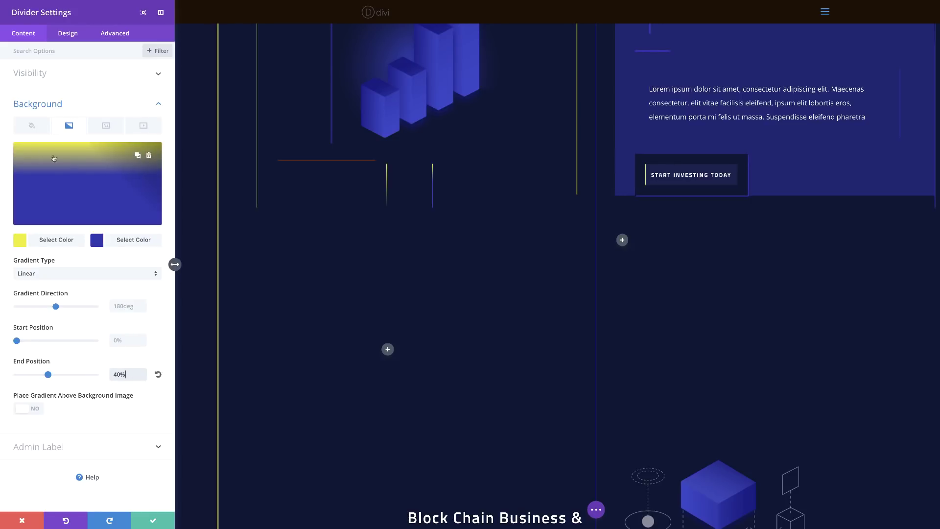
# Set the second-column divider's height to 300px, center the module, and save it.
pyautogui.click(67, 39)
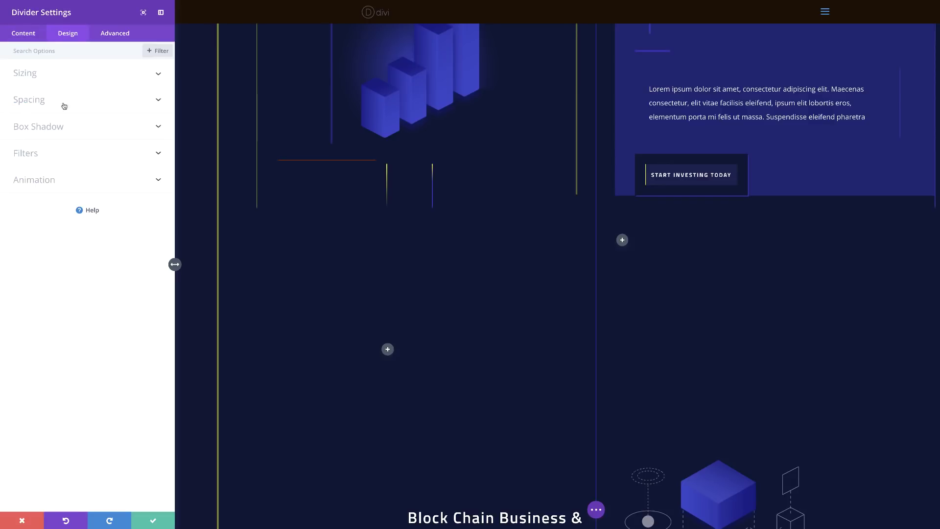
pyautogui.click(28, 75)
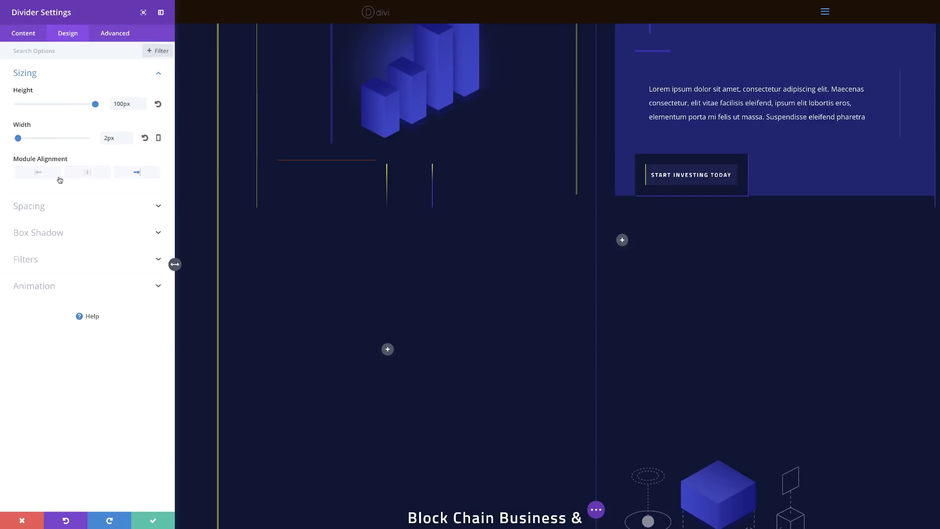
pyautogui.click(113, 103)
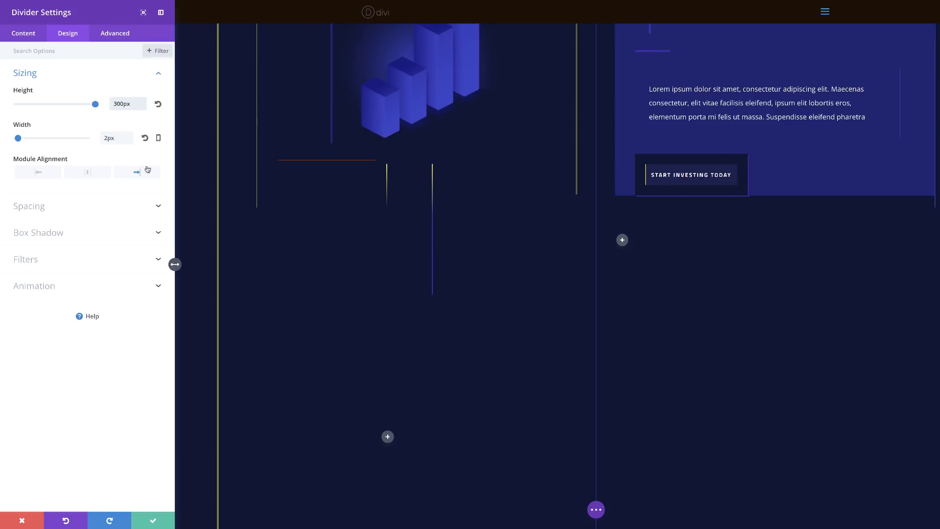
pyautogui.click(87, 173)
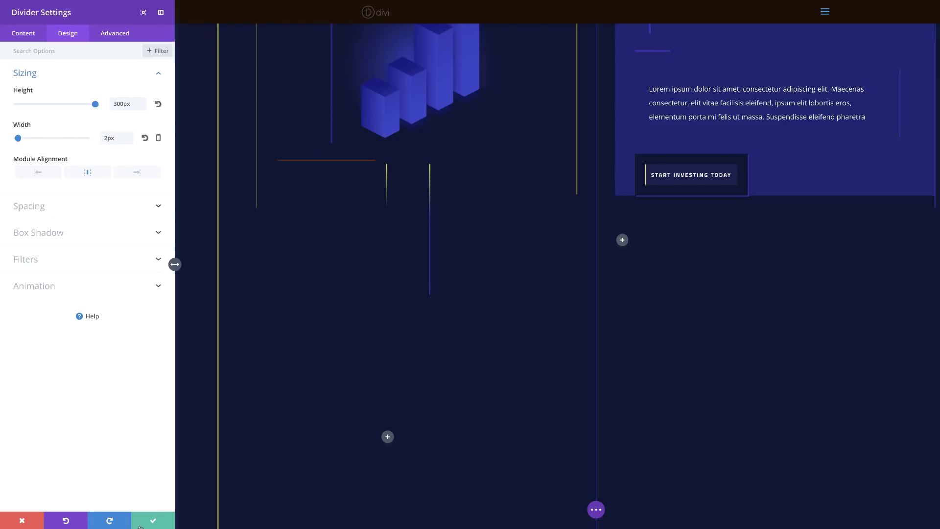
pyautogui.click(153, 520)
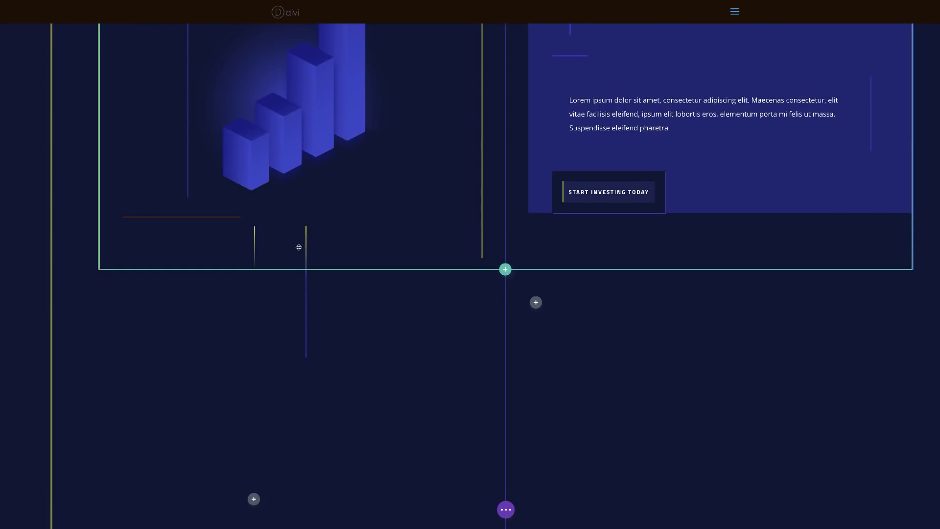
# Duplicate the 300px divider within the second column and into columns farther across the row, checking the copies with and without grid mode.
pyautogui.moveTo(307, 251)
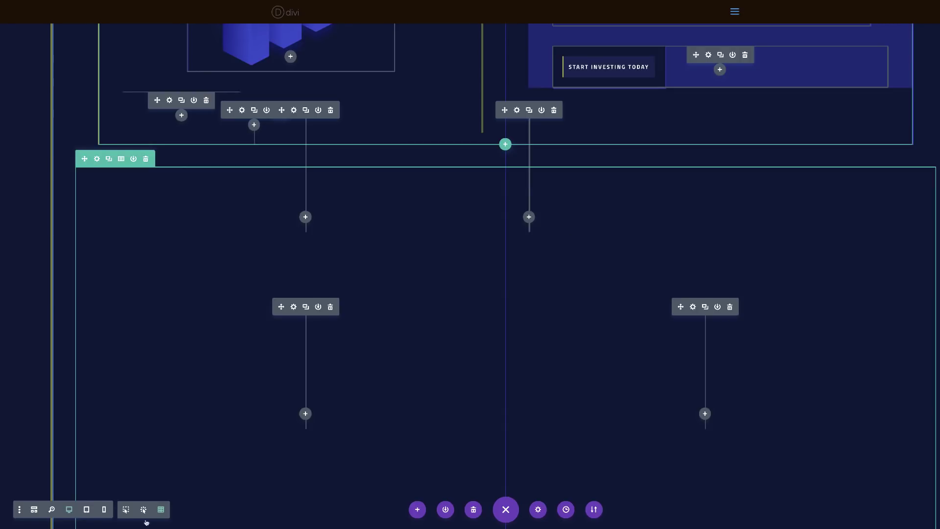
pyautogui.click(141, 509)
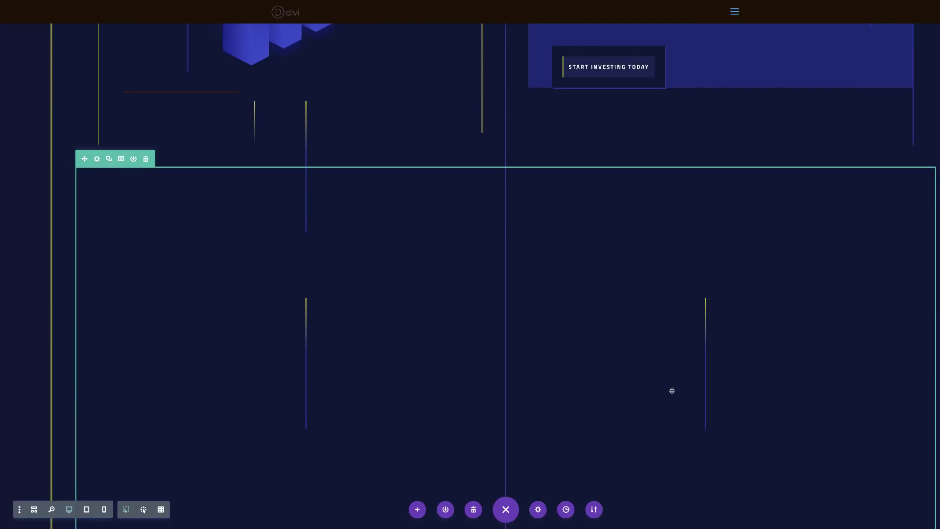
pyautogui.scroll(3, 671, 390)
pyautogui.scroll(-3, 669, 389)
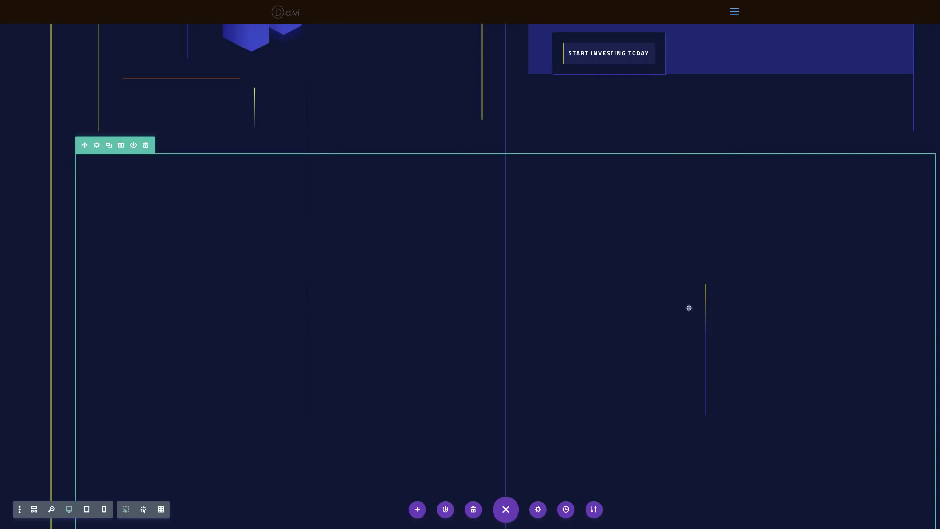
pyautogui.click(160, 509)
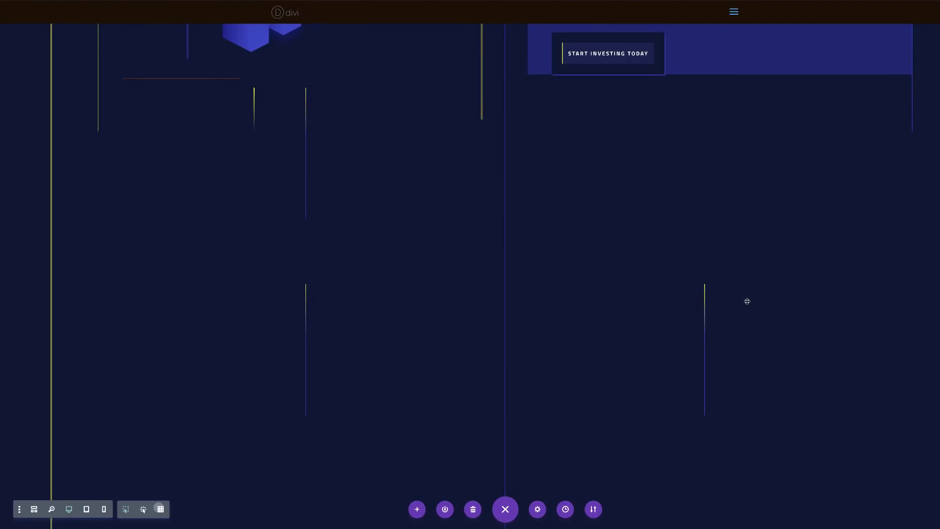
# Fade the second gradient color of the lower divider in the row's right half to rgba(51,47,175,0.27), and save it.
pyautogui.click(693, 293)
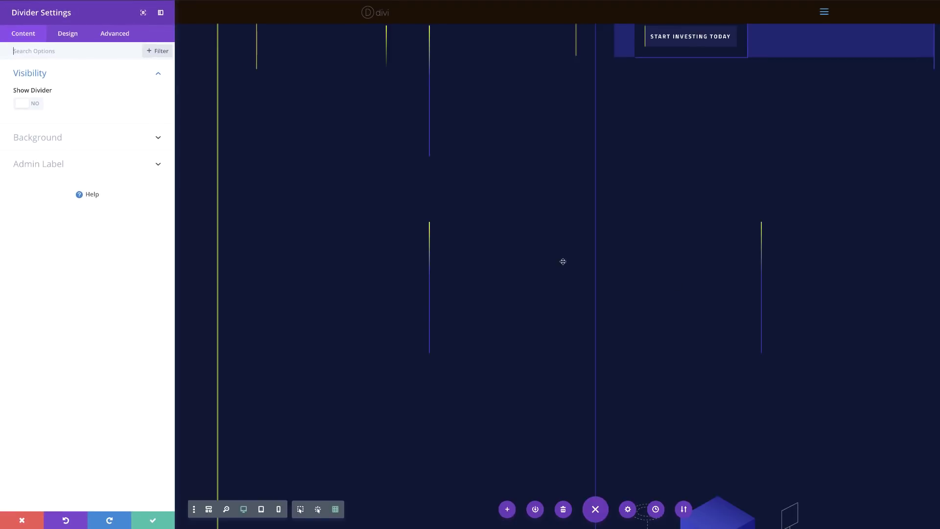
pyautogui.click(40, 139)
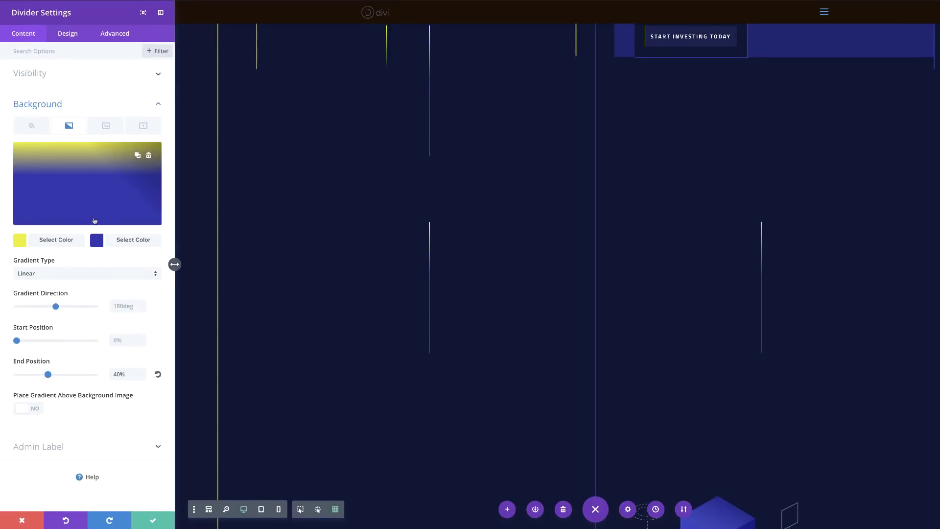
pyautogui.click(97, 240)
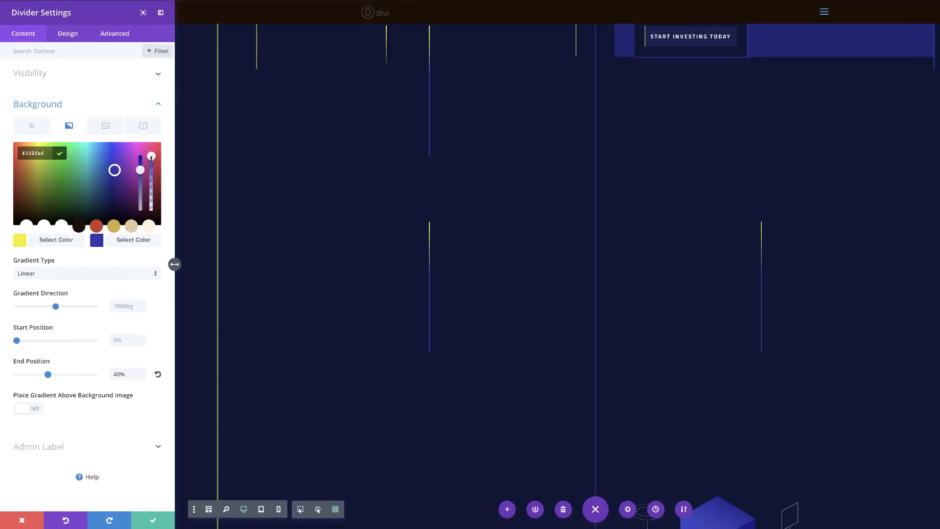
pyautogui.click(97, 240)
pyautogui.click(97, 241)
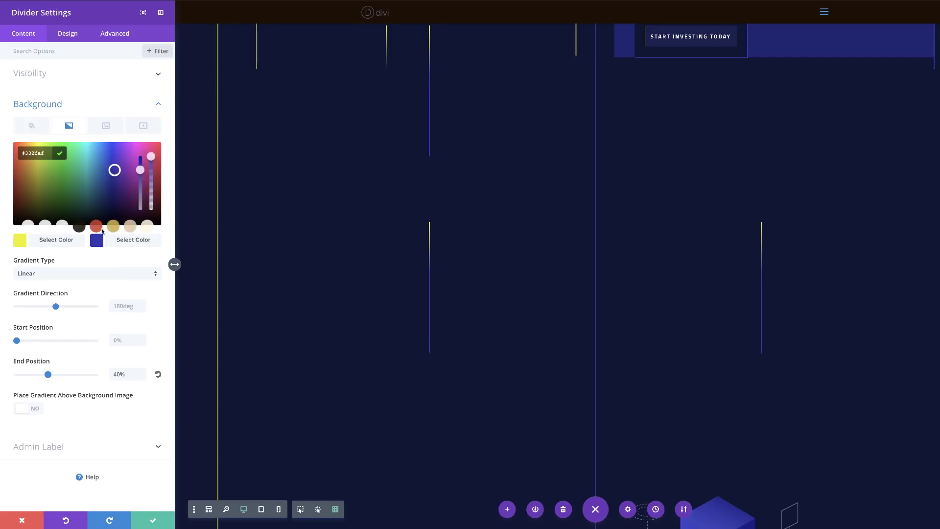
pyautogui.moveTo(152, 158); pyautogui.dragTo(157, 203)
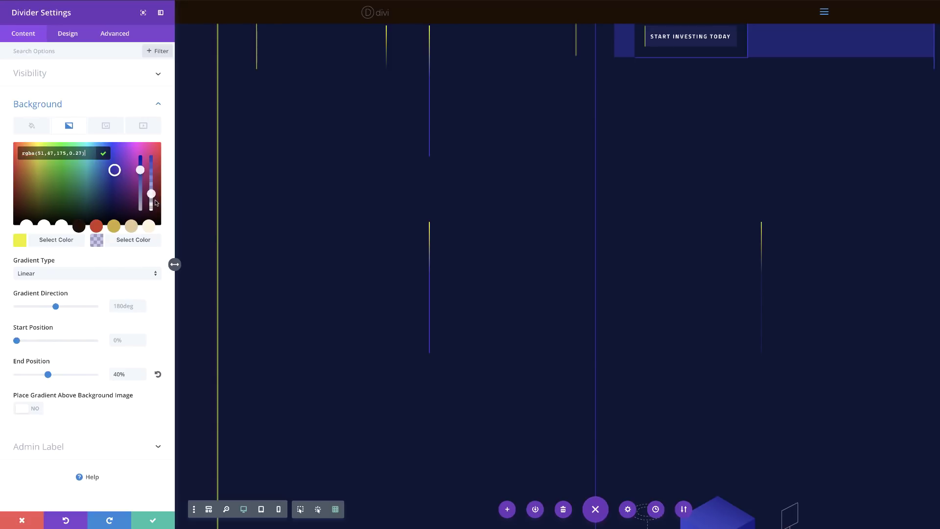
pyautogui.click(152, 521)
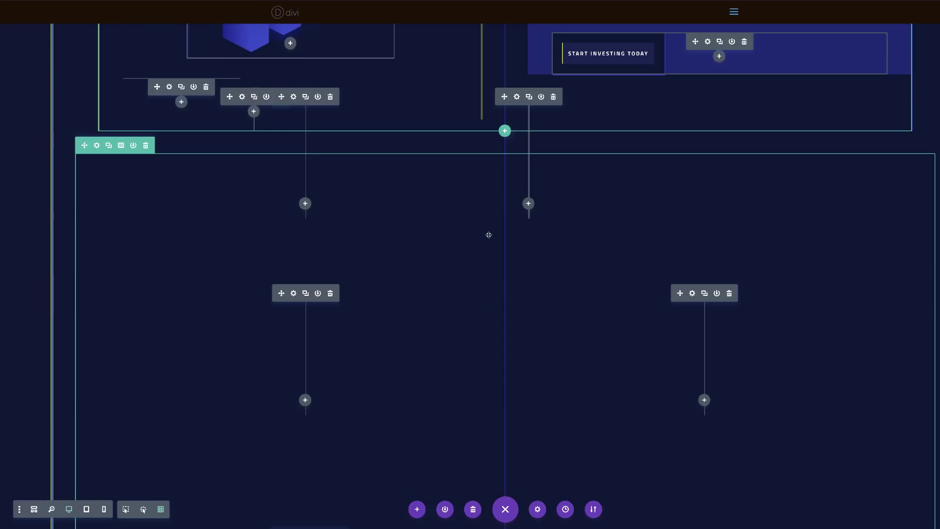
pyautogui.click(293, 294)
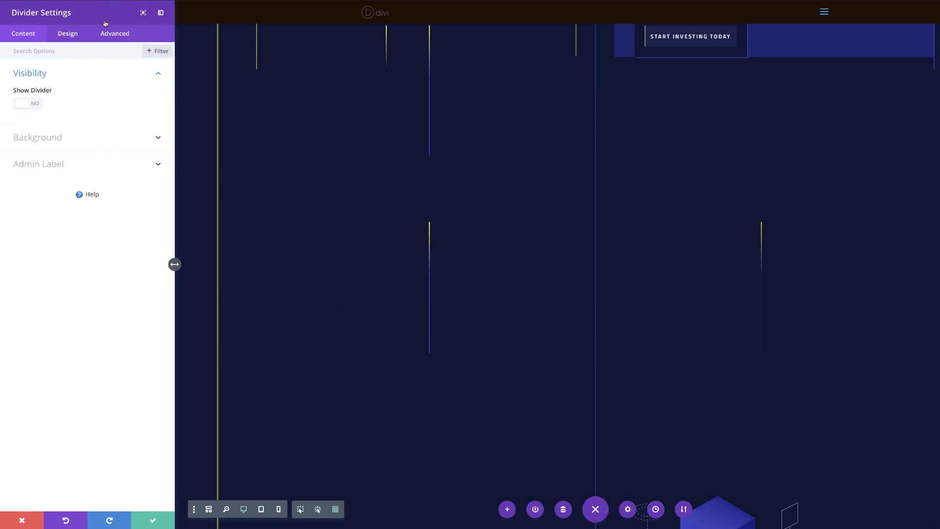
pyautogui.click(22, 521)
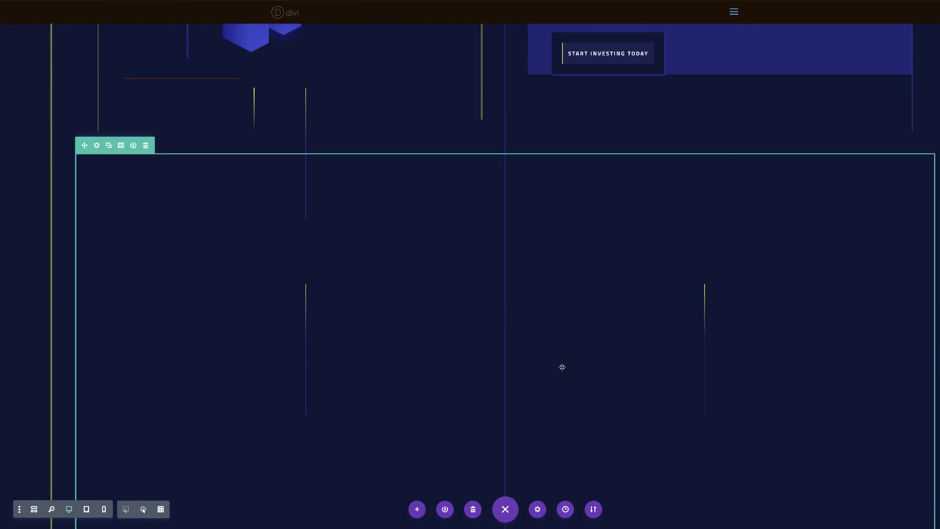
pyautogui.scroll(-1, 570, 365)
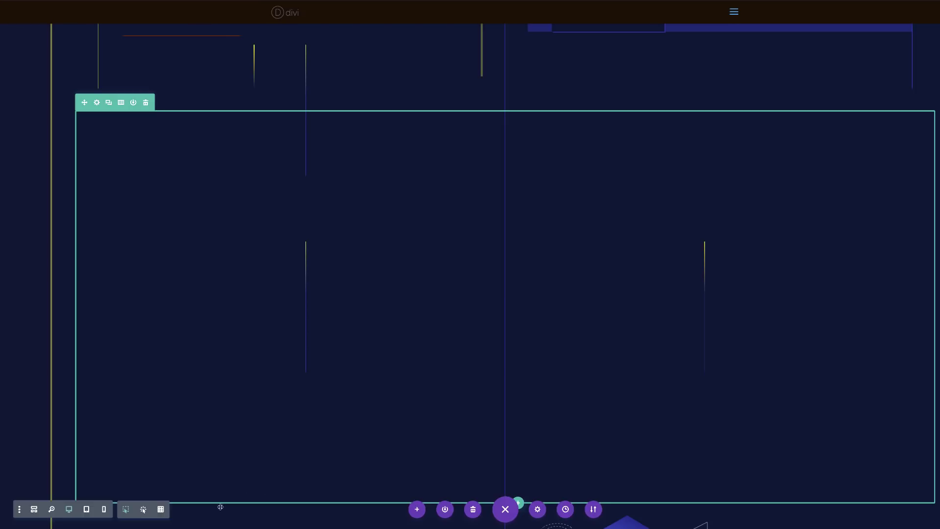
# Set the top margin of the upper divider in the row's right half to -50px, save it, and check the staggered lines without grid mode.
pyautogui.click(161, 510)
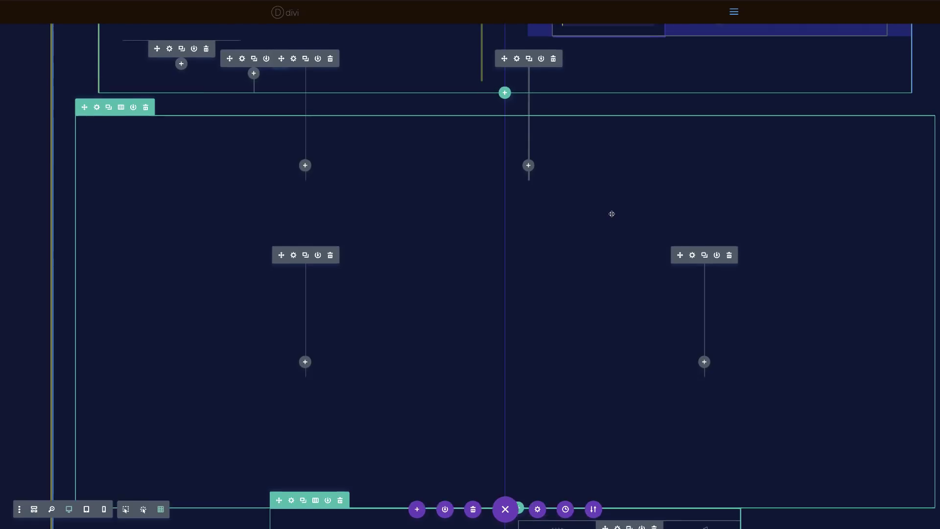
pyautogui.scroll(1, 611, 214)
pyautogui.scroll(1, 623, 187)
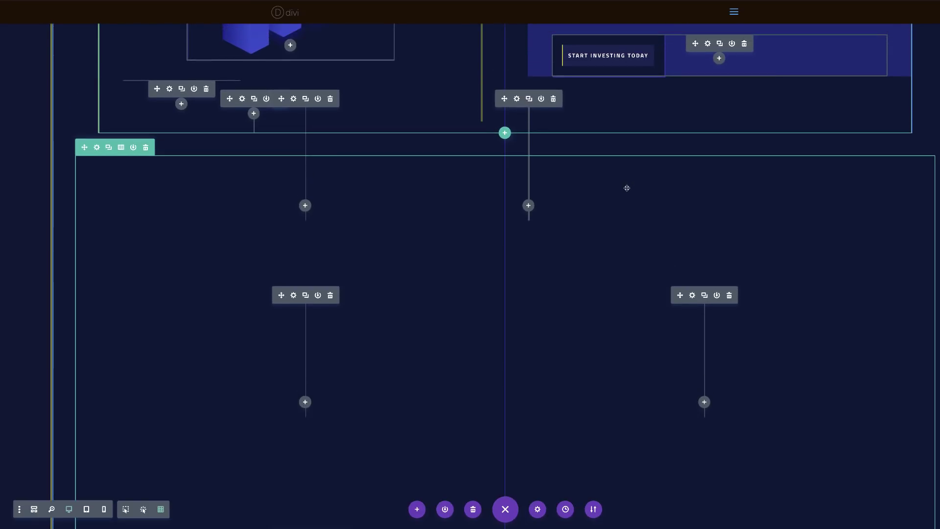
pyautogui.click(517, 100)
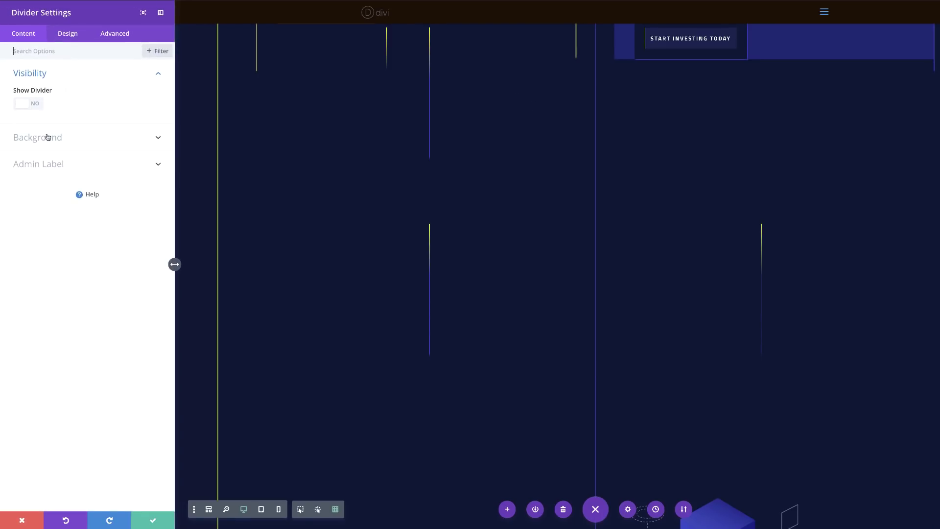
pyautogui.click(56, 33)
pyautogui.click(41, 103)
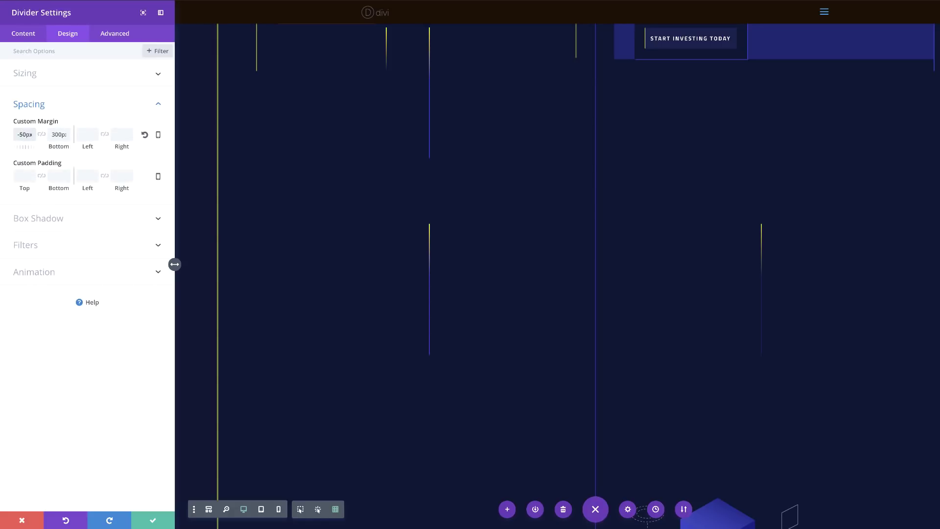
pyautogui.scroll(4, 622, 262)
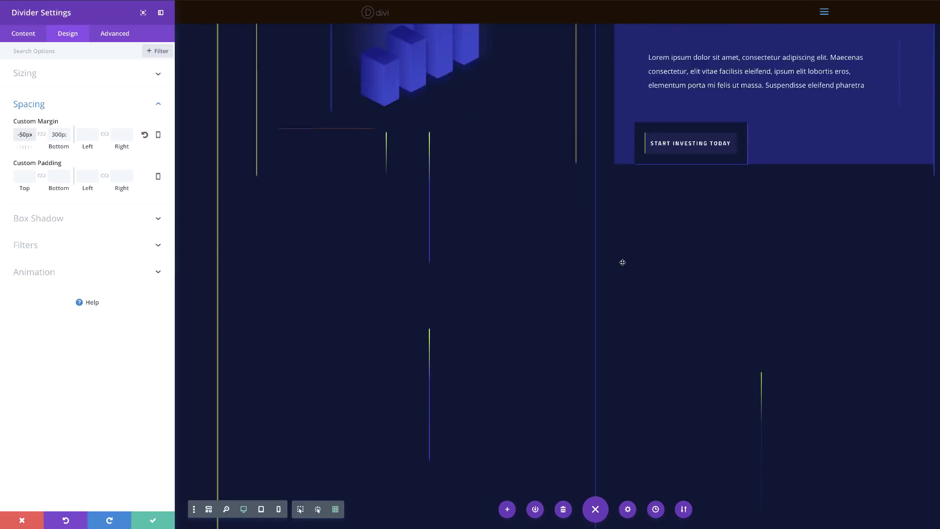
pyautogui.scroll(-4, 622, 262)
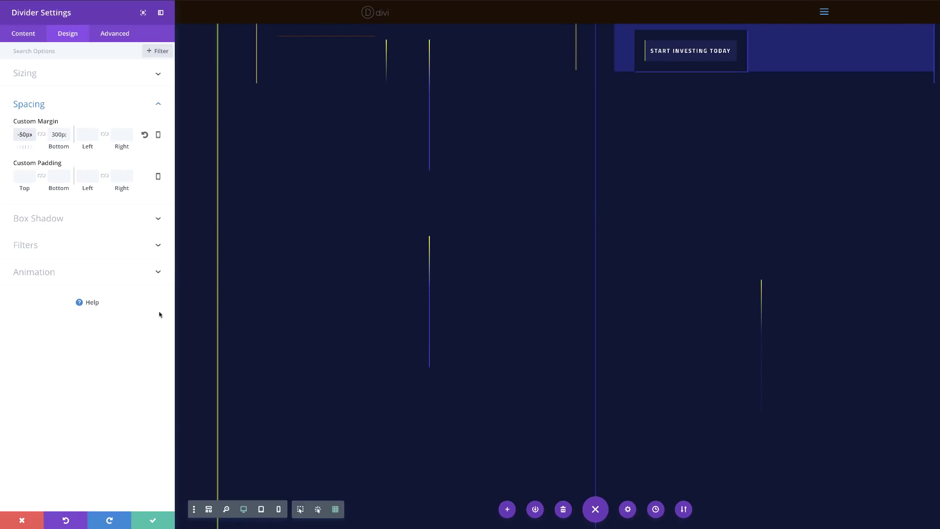
pyautogui.click(153, 520)
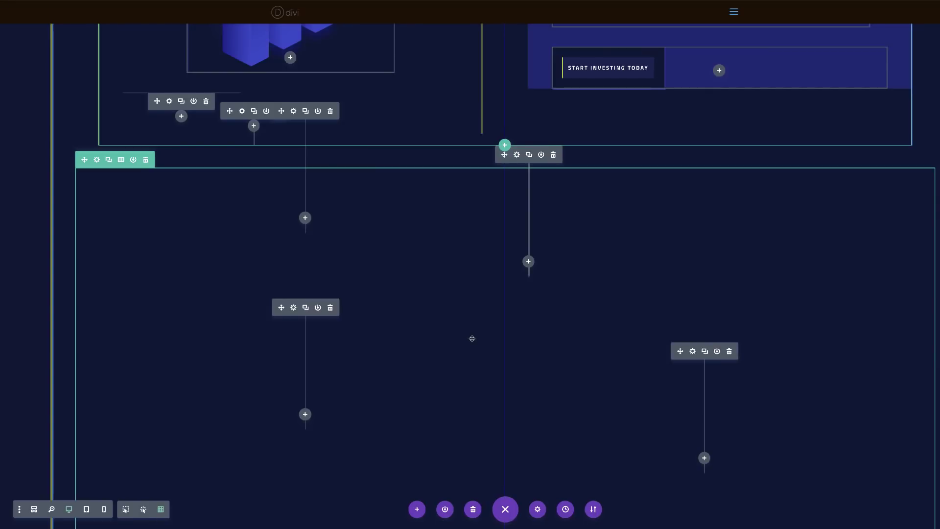
pyautogui.click(160, 509)
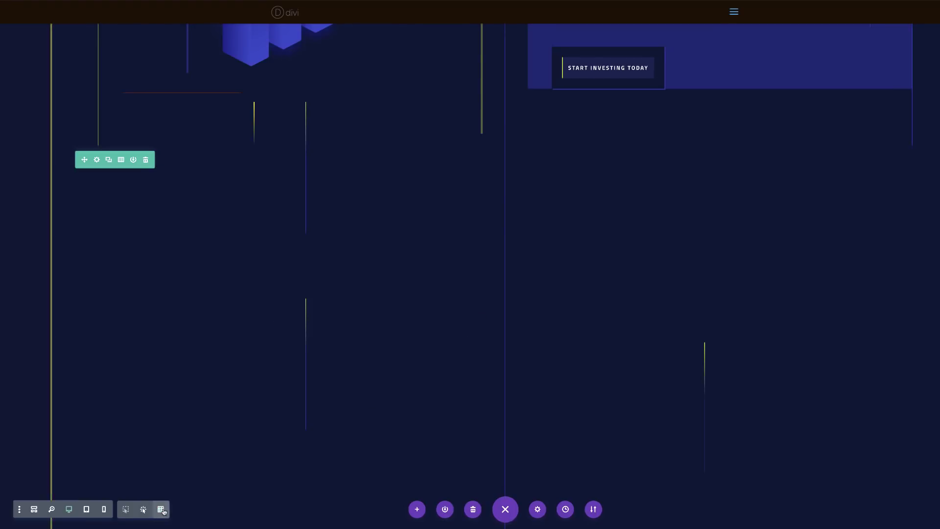
pyautogui.scroll(-6, 787, 414)
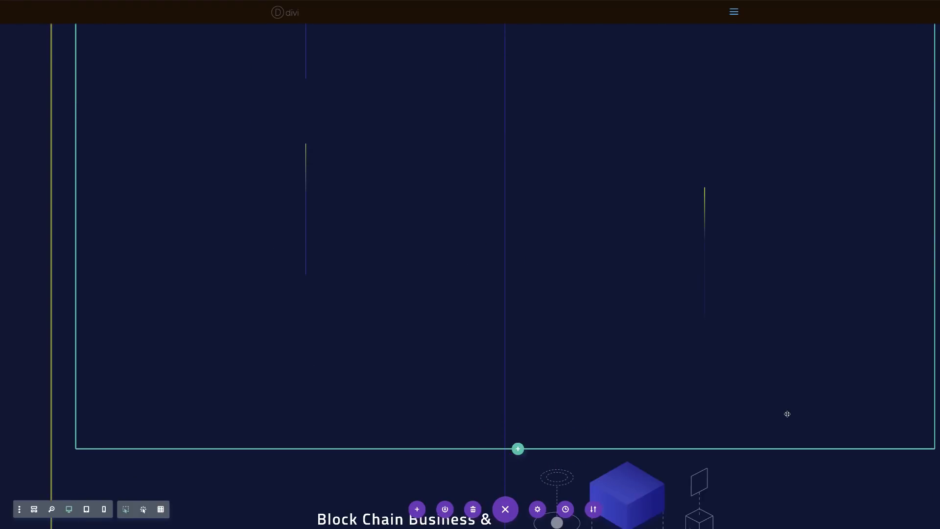
pyautogui.scroll(4, 787, 415)
pyautogui.scroll(5, 787, 415)
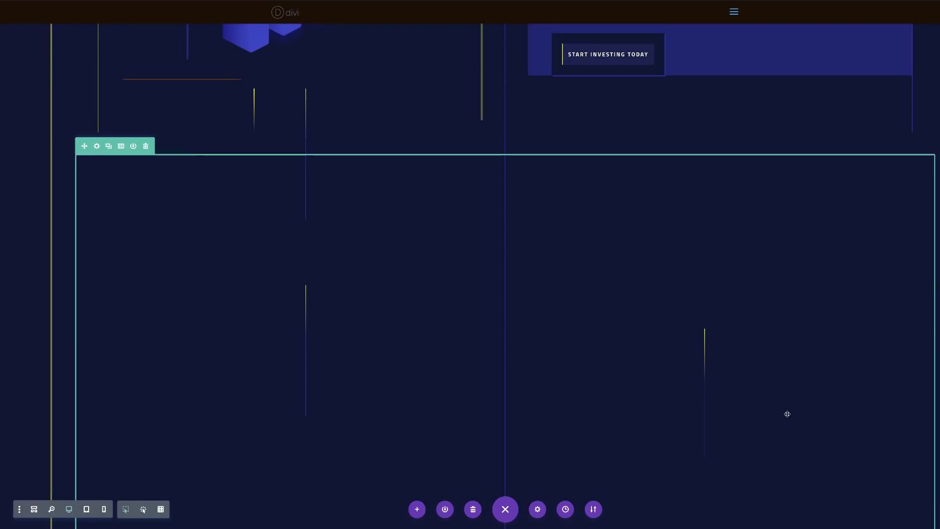